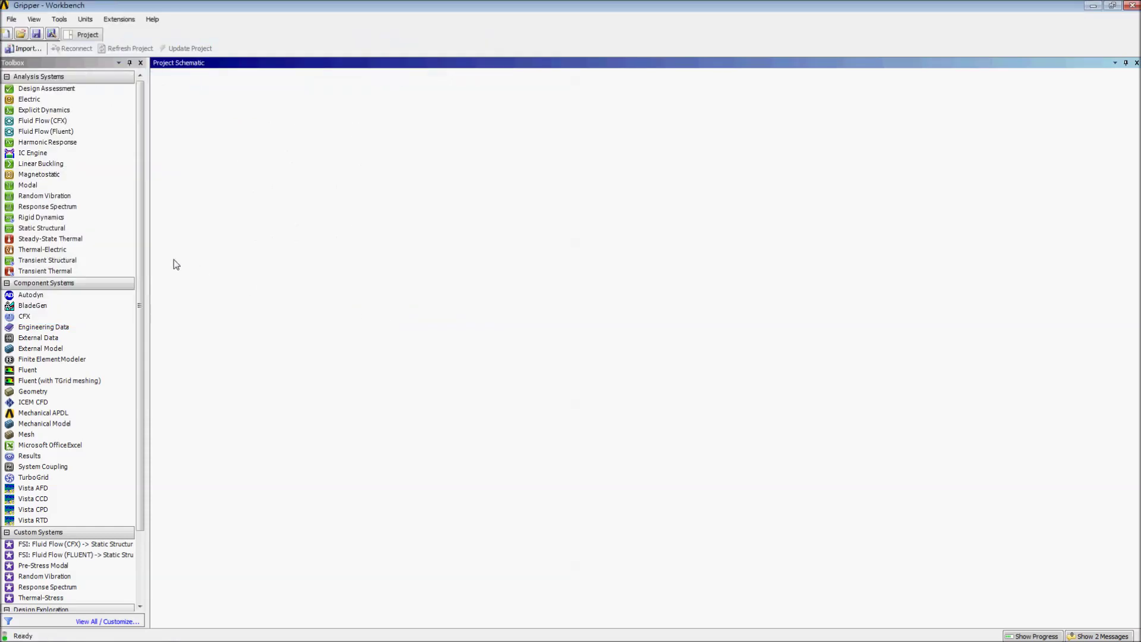
- Create a Static Structural analysis system and open its geometry in DesignModeler with millimeters as the length unit
click(59, 229)
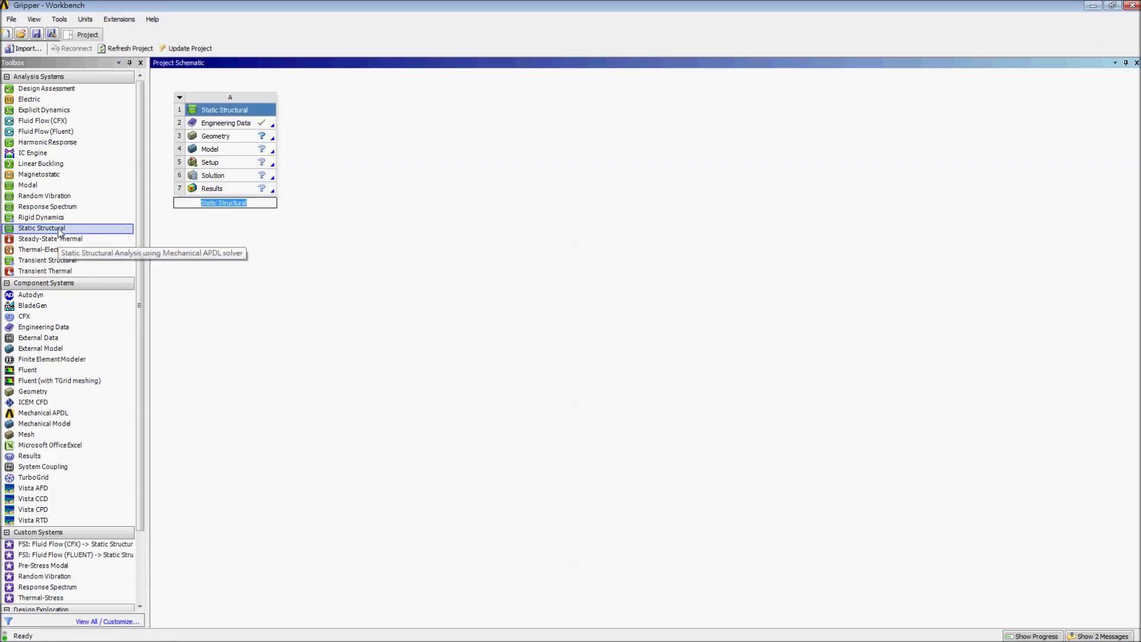
double_click(229, 138)
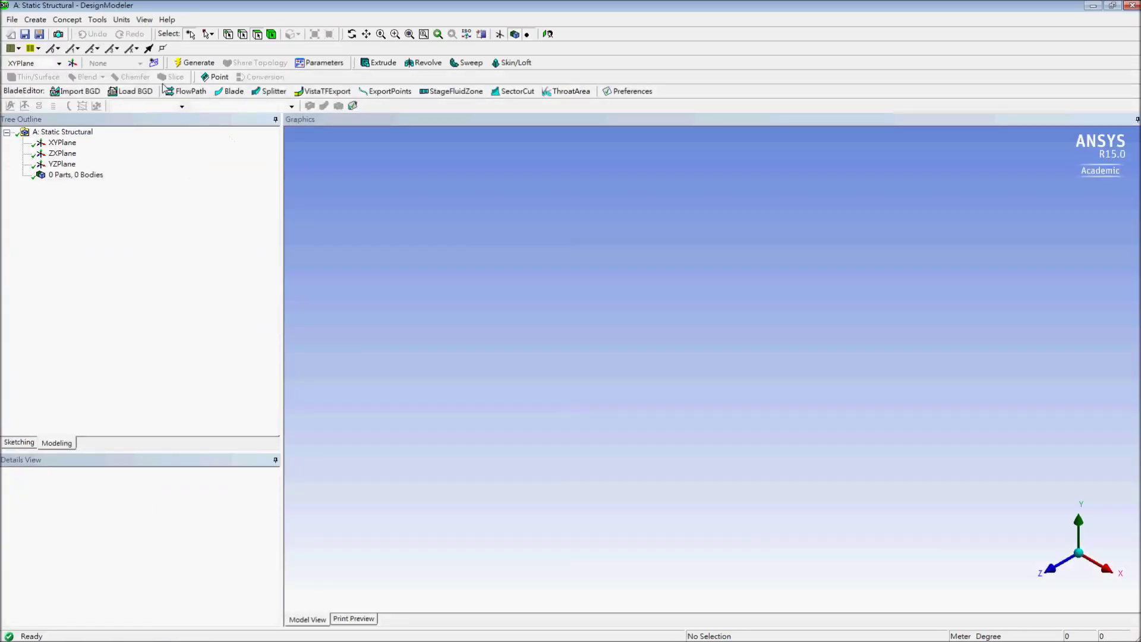
click(121, 20)
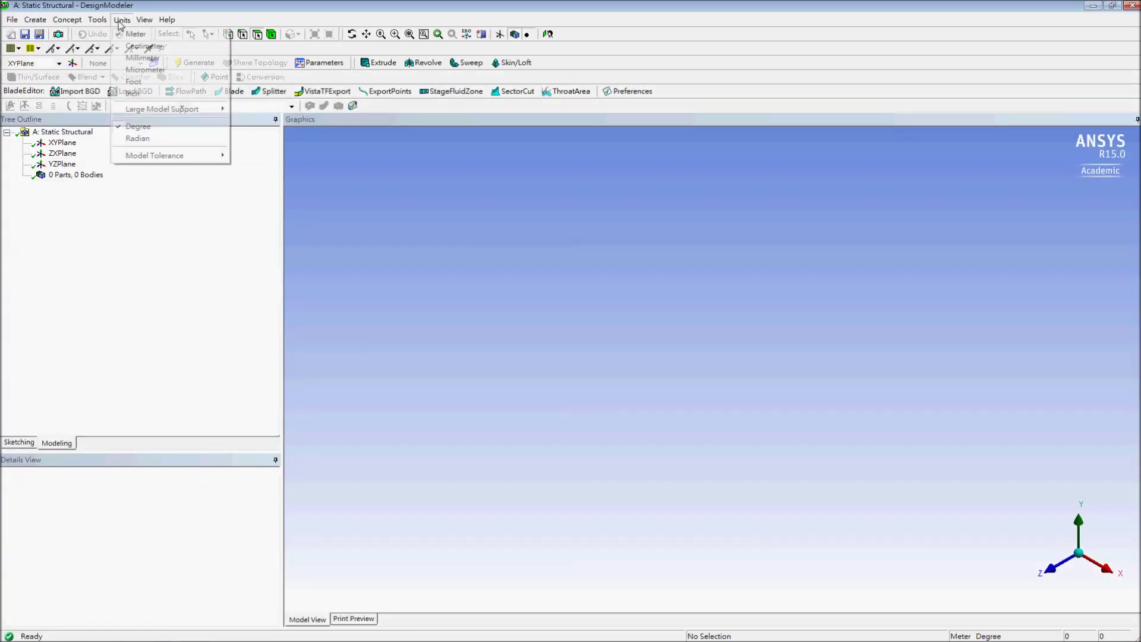
click(156, 57)
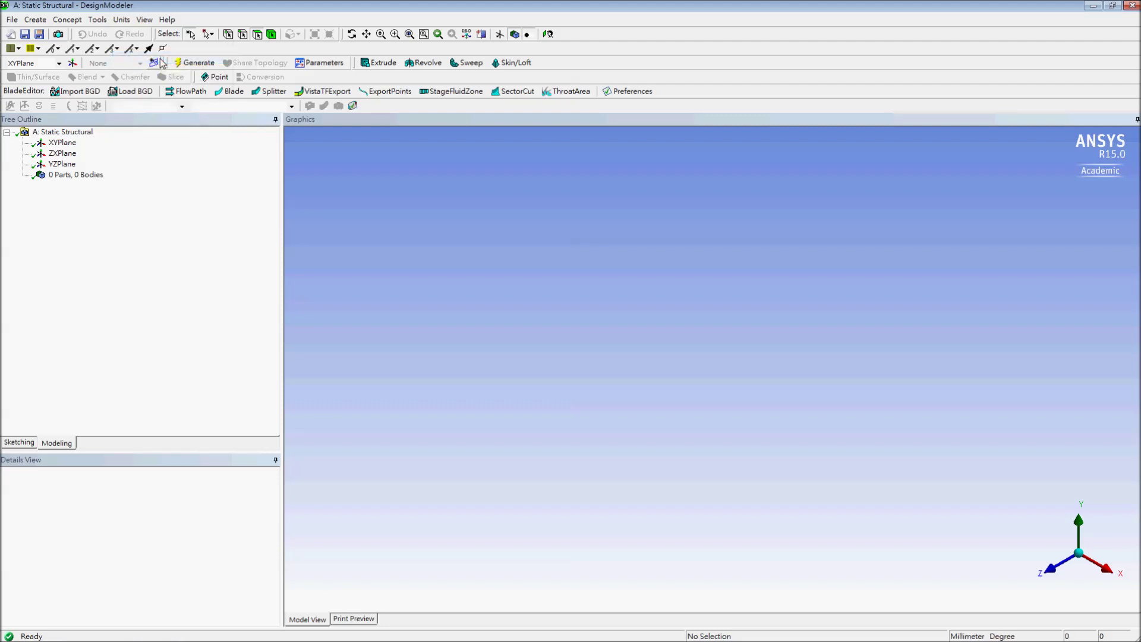
- Enable both the Global and Cursor auto constraints for sketching on the XY plane
click(19, 443)
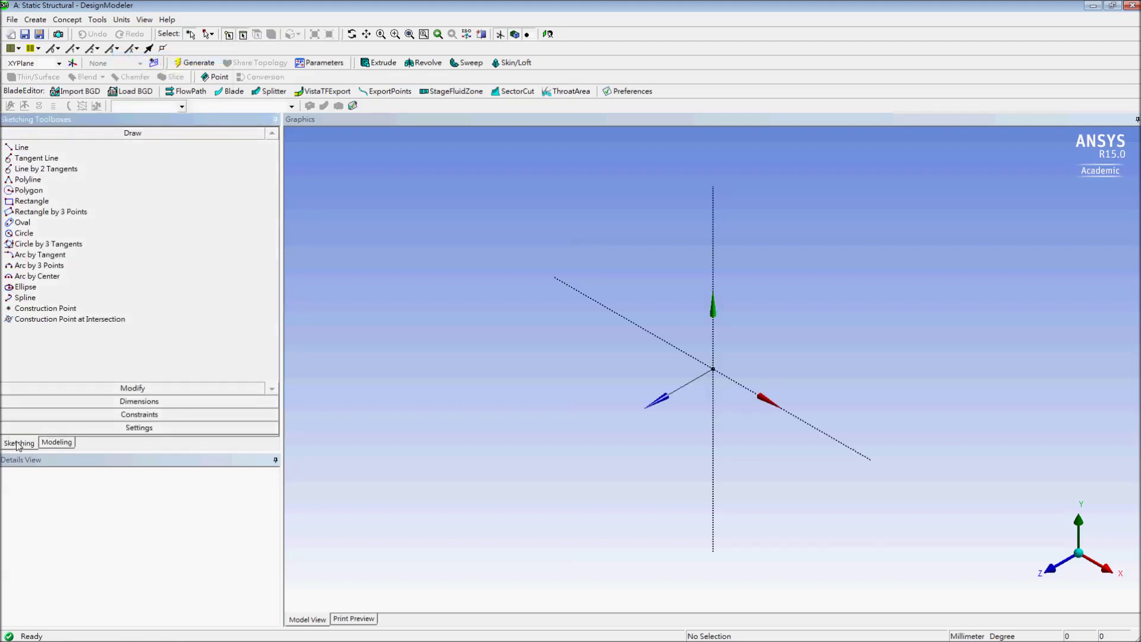
click(143, 415)
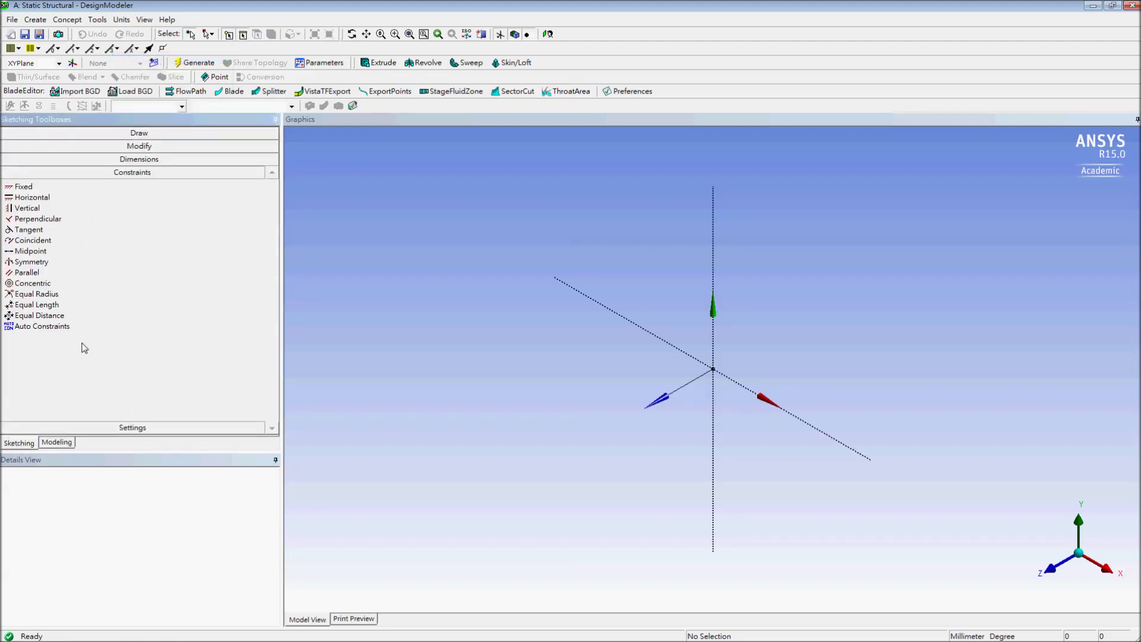
click(72, 325)
click(236, 326)
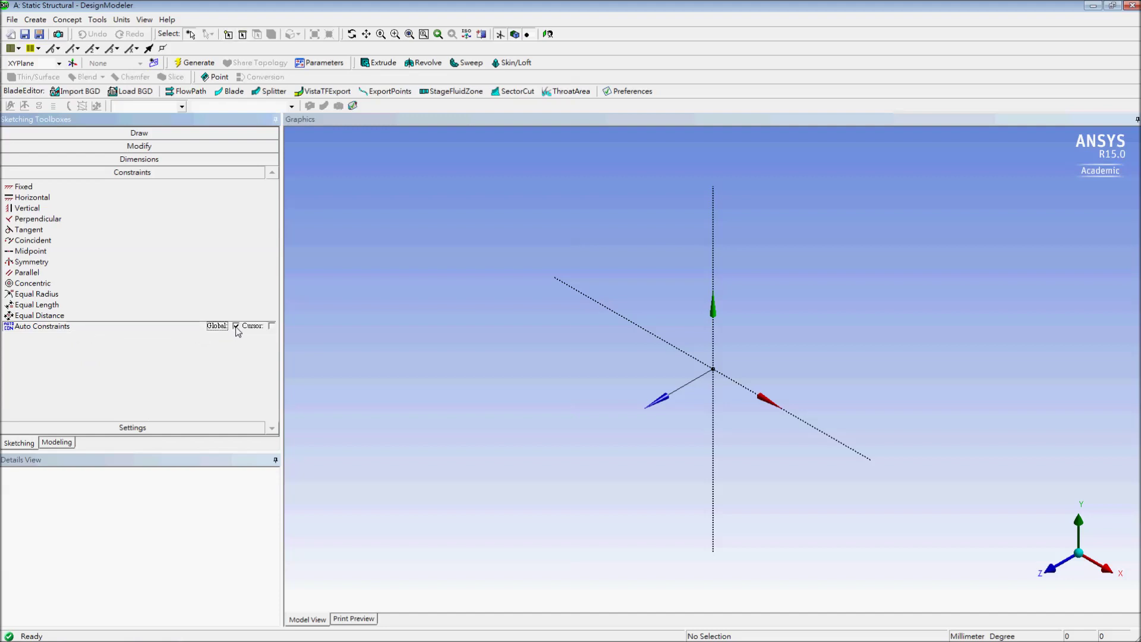
click(272, 327)
- Place seven construction points at about (-26, 0), (-42, 11), (-40, 29), (-29, 47), (-20, 35), (-11, 23) mm and on the positive Y axis
click(548, 35)
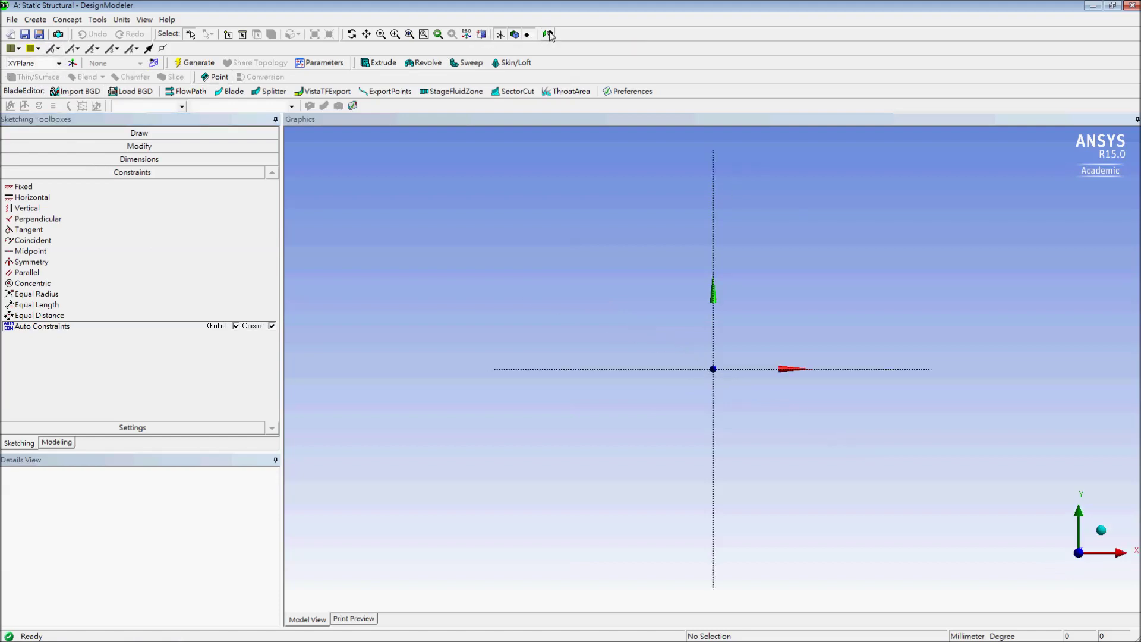
click(158, 134)
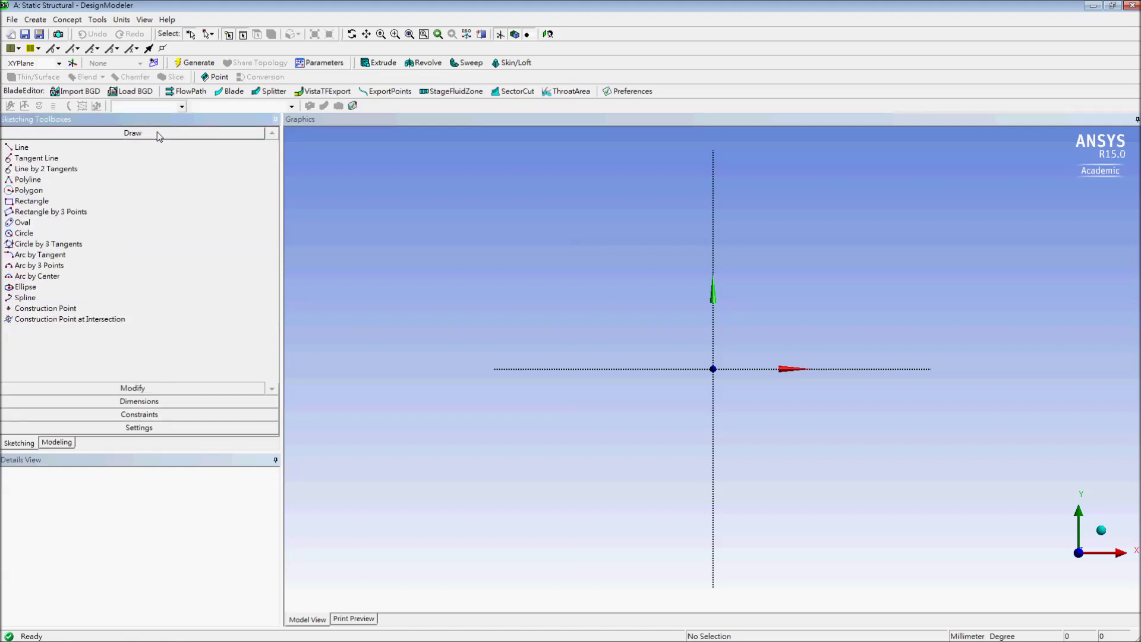
click(76, 310)
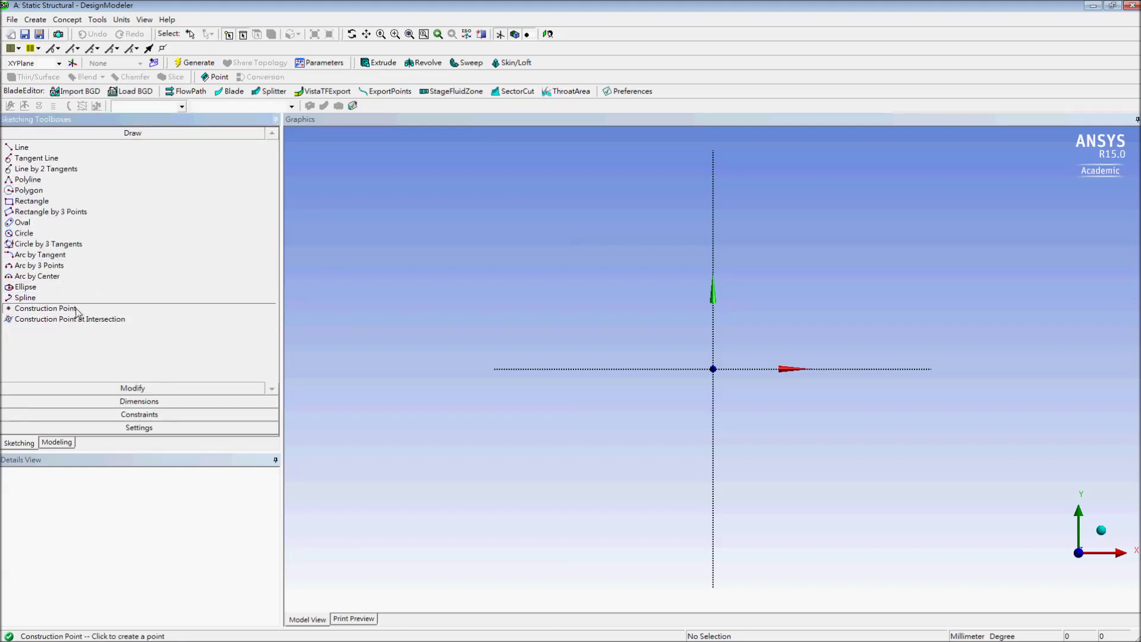
click(598, 369)
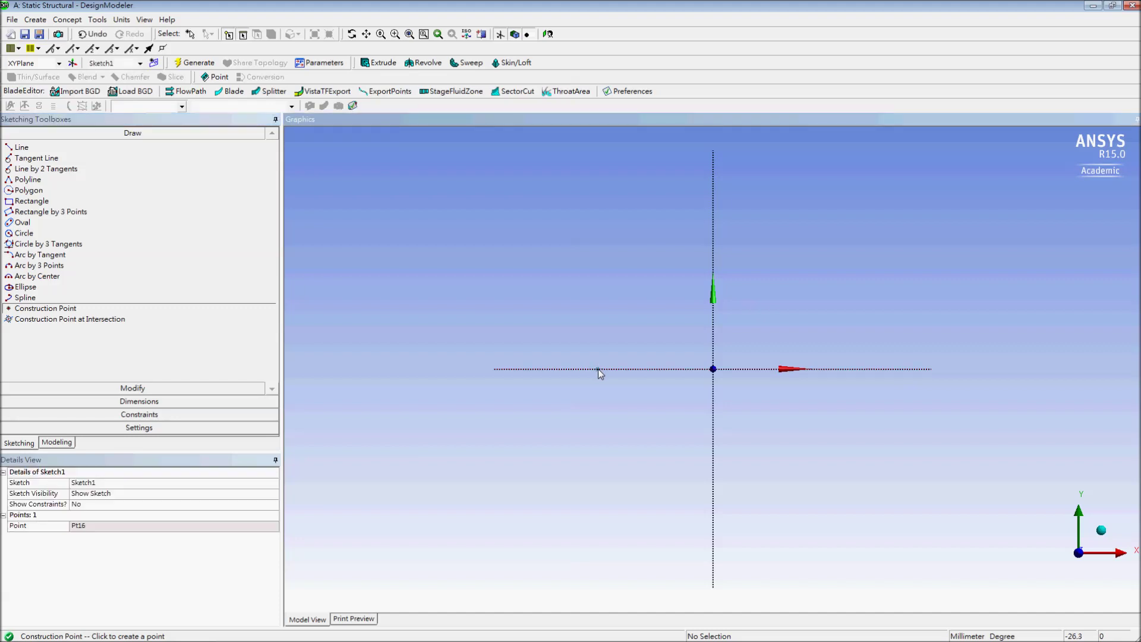
click(528, 323)
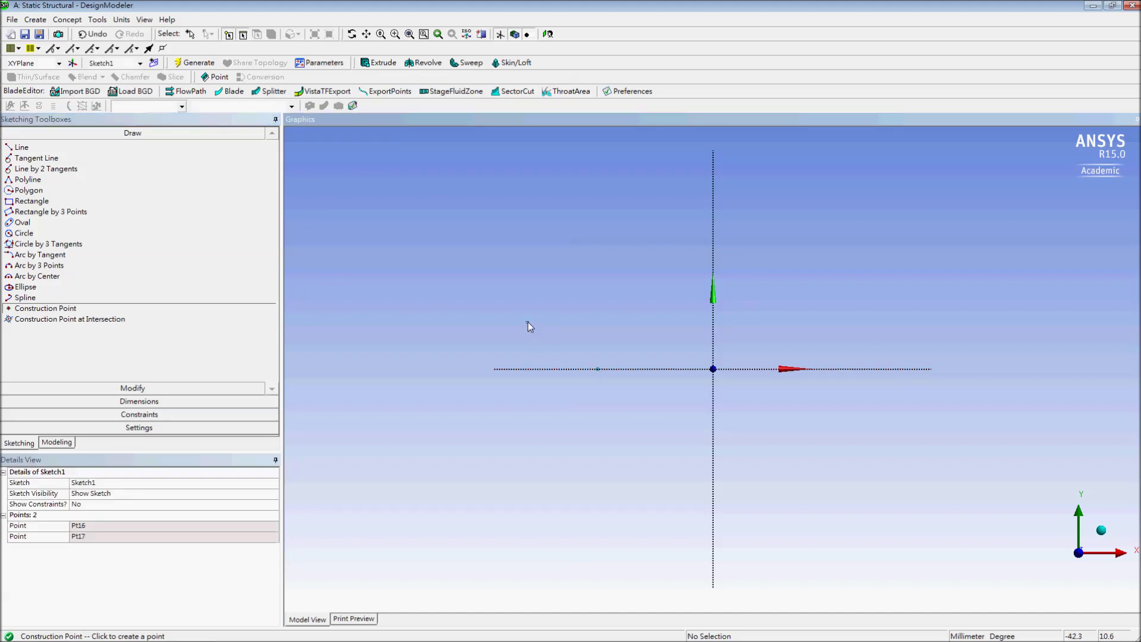
click(539, 241)
click(587, 163)
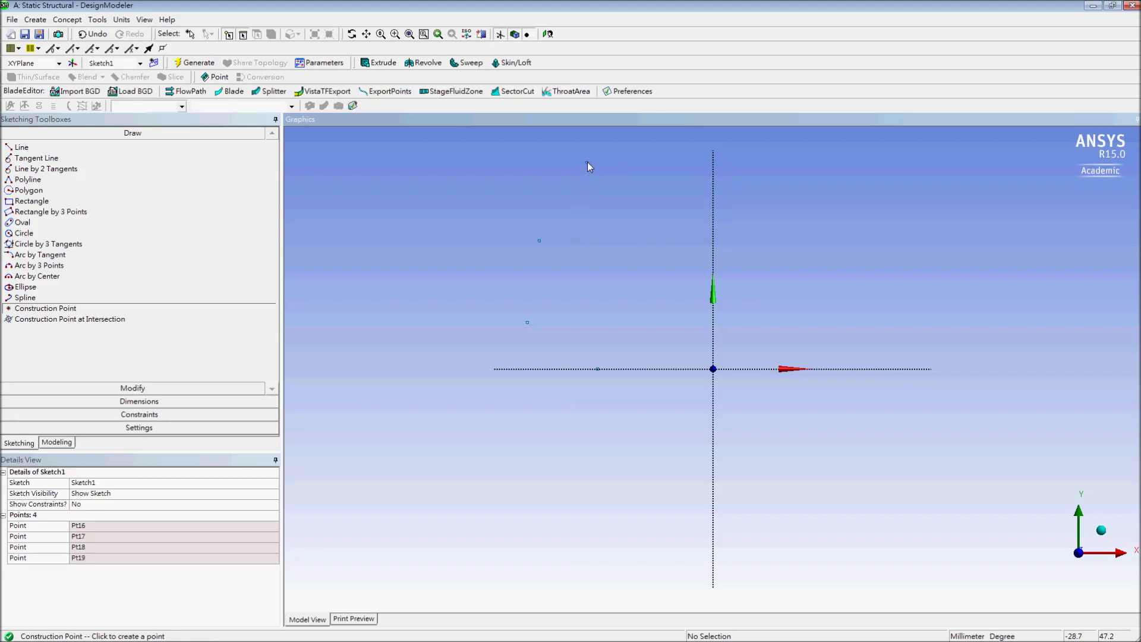
click(627, 216)
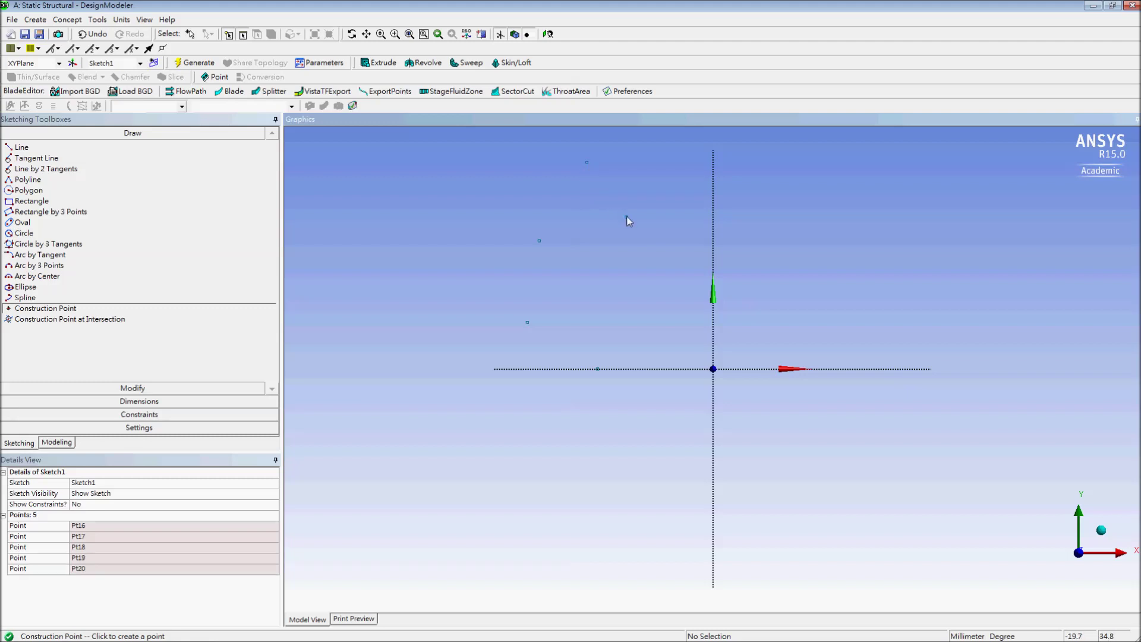
click(666, 268)
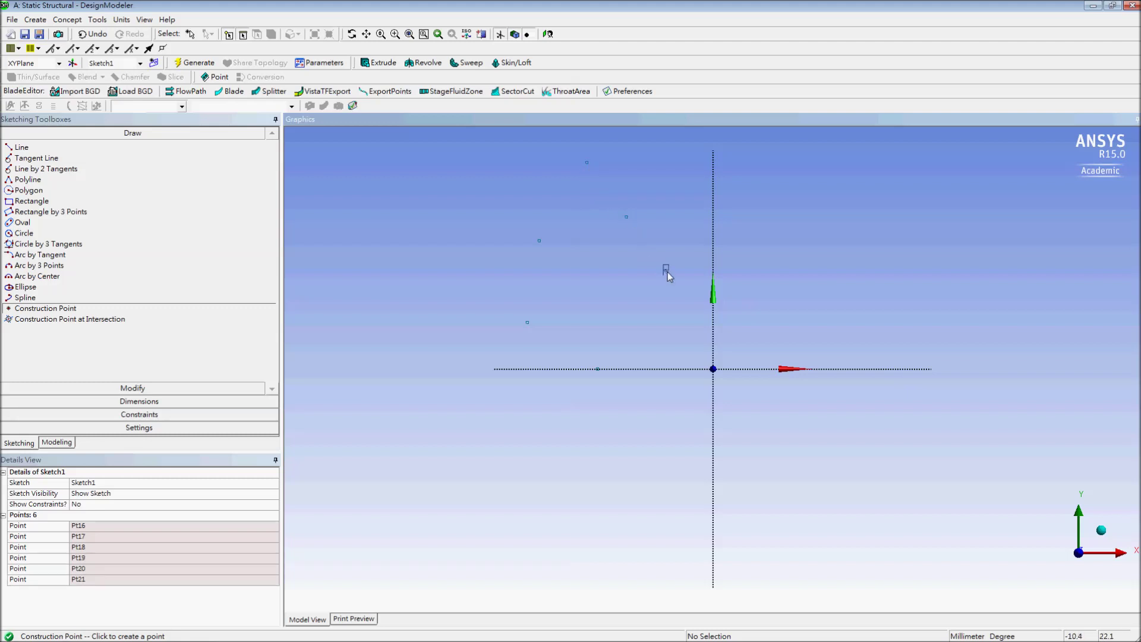
click(714, 320)
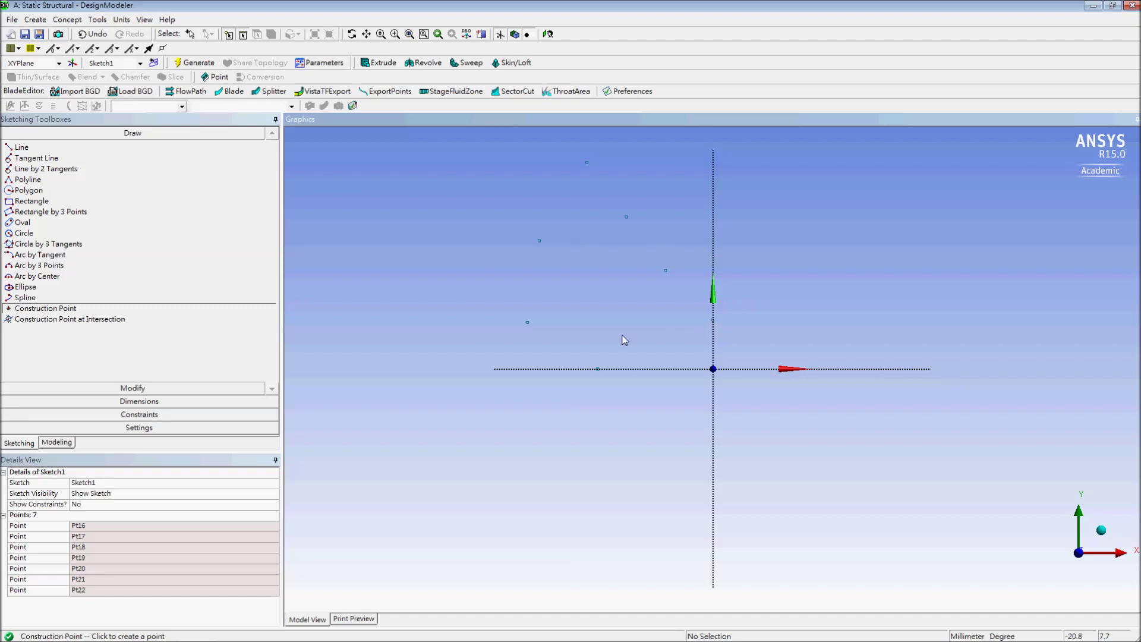
- Add horizontal dimensions from the Y axis to the point on the X axis and the leftmost point, placed below the X axis
click(145, 402)
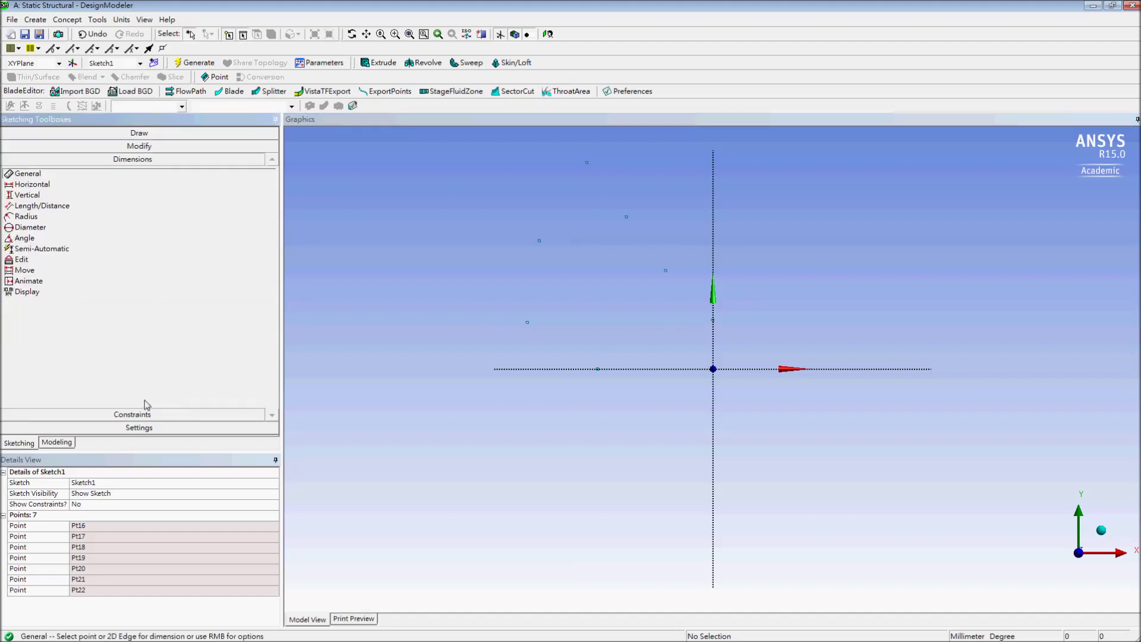
click(64, 185)
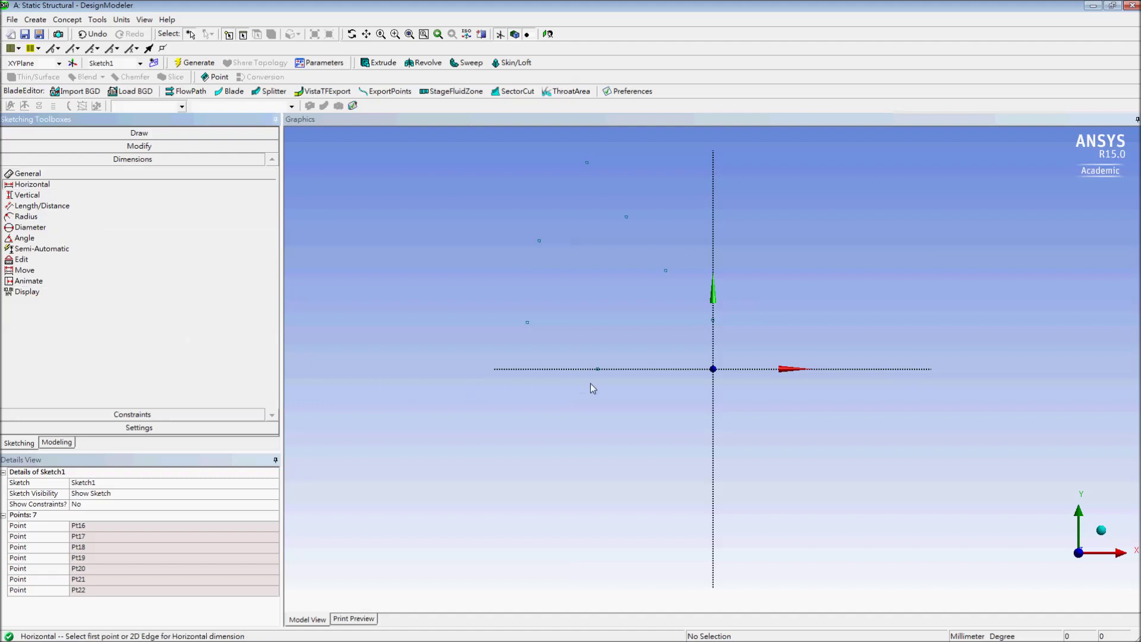
click(598, 369)
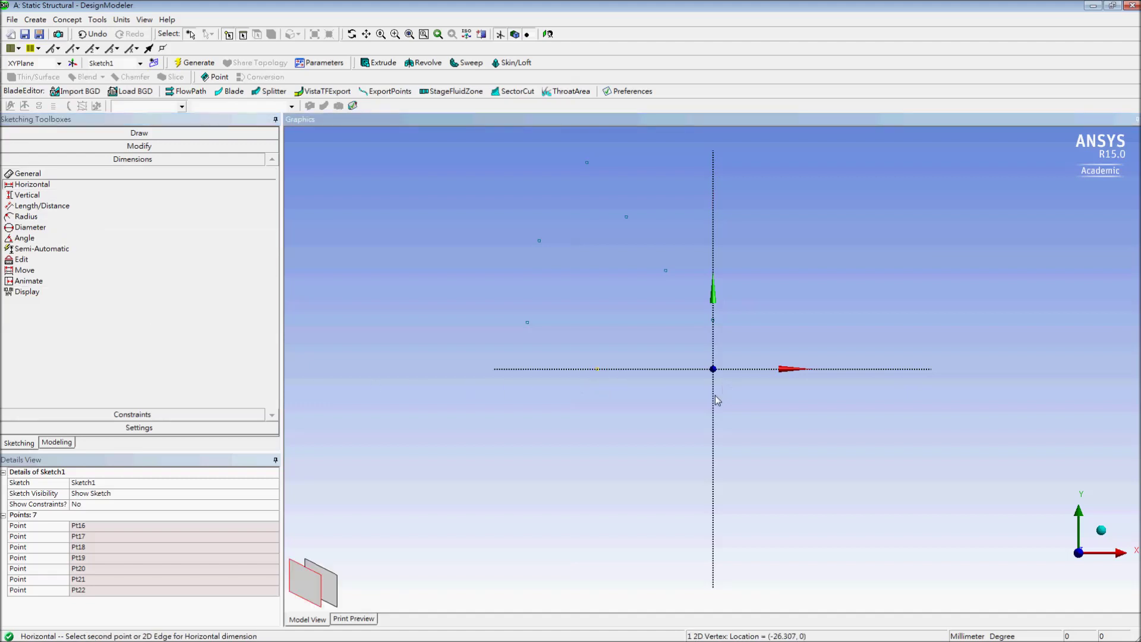
click(714, 394)
click(656, 415)
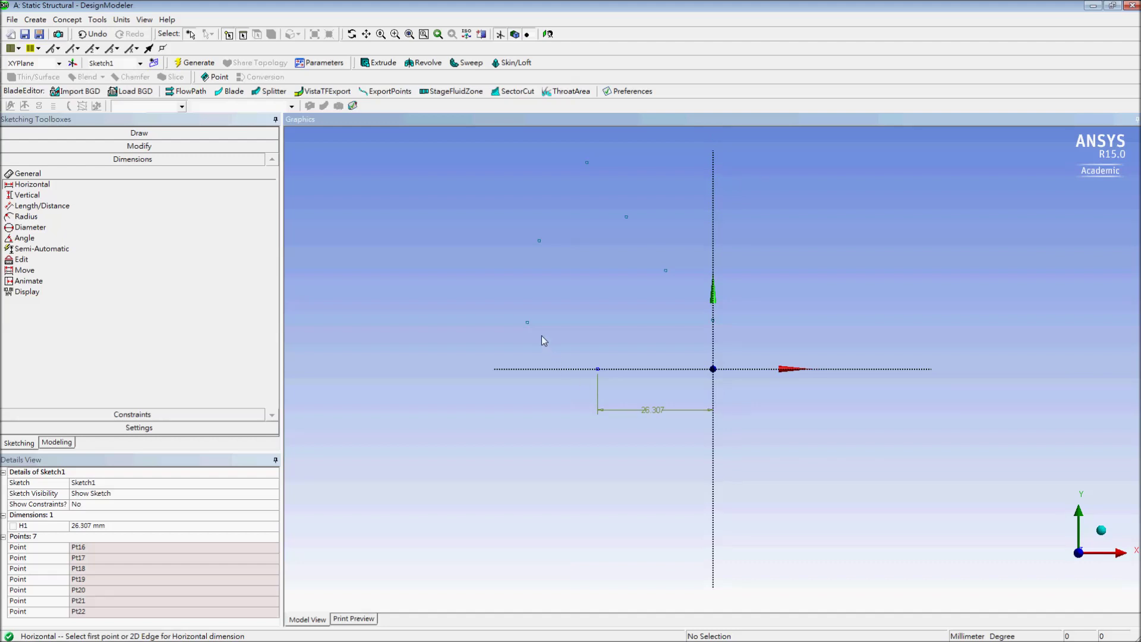
click(528, 323)
click(714, 439)
click(620, 439)
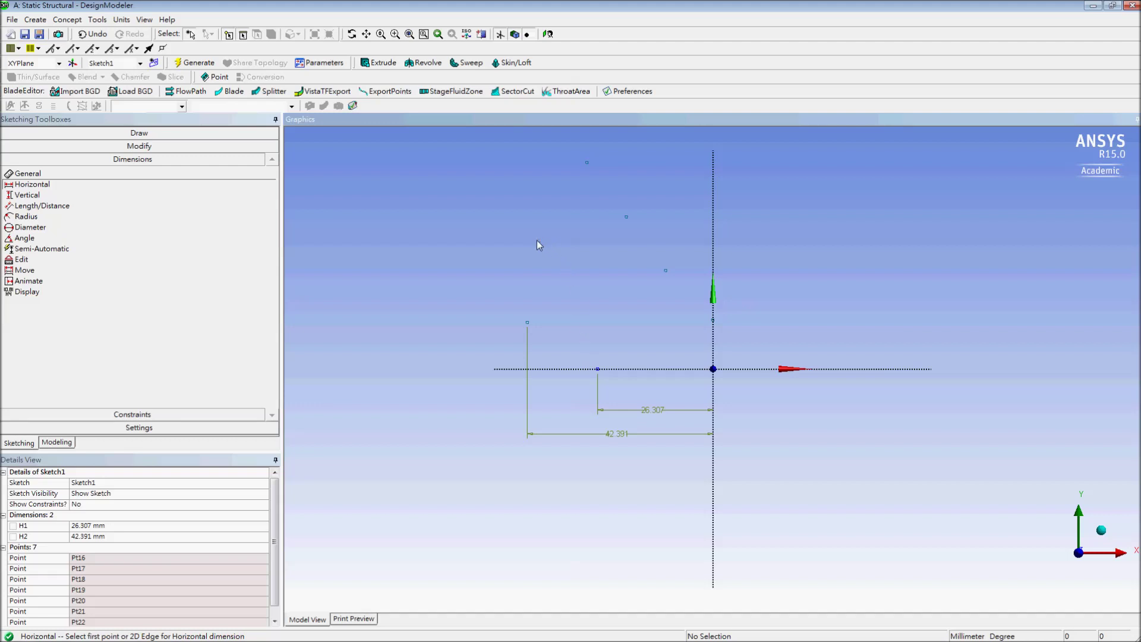
- Add horizontal dimensions from the Y axis to the upper point on the outer side and the topmost point, placed above the points
click(539, 240)
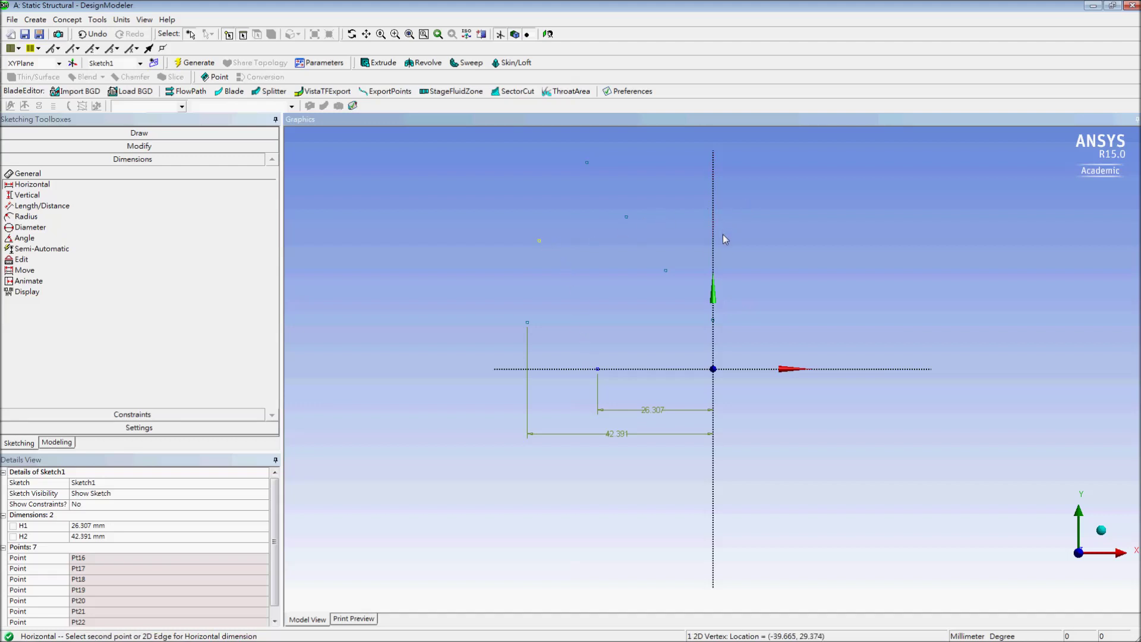
click(714, 251)
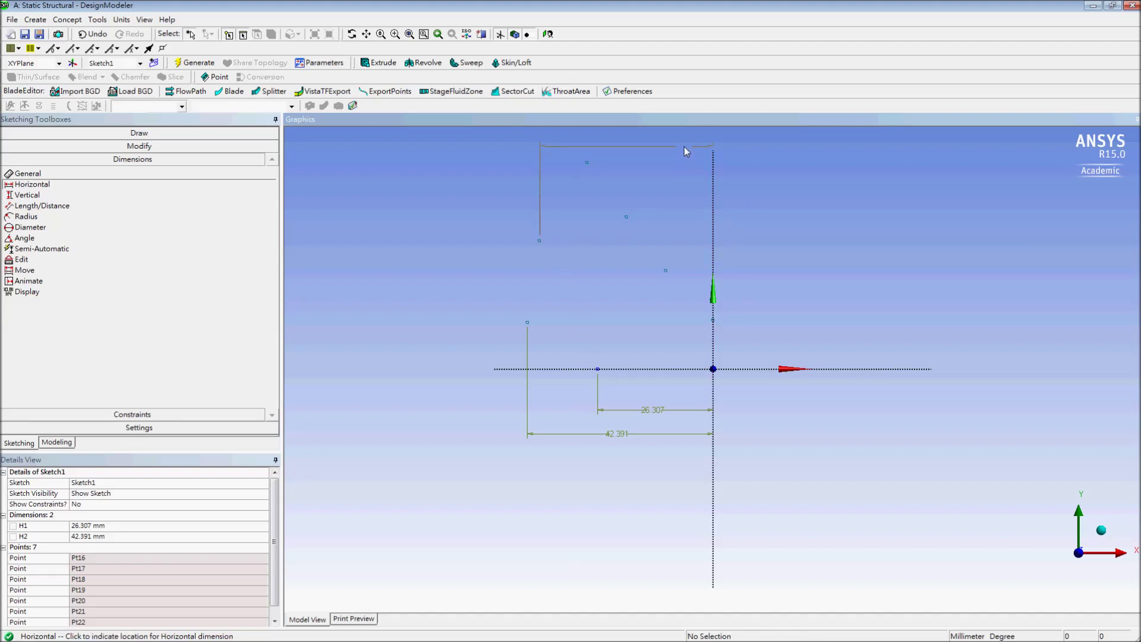
ctrl+middle_drag(685, 151, 666, 285)
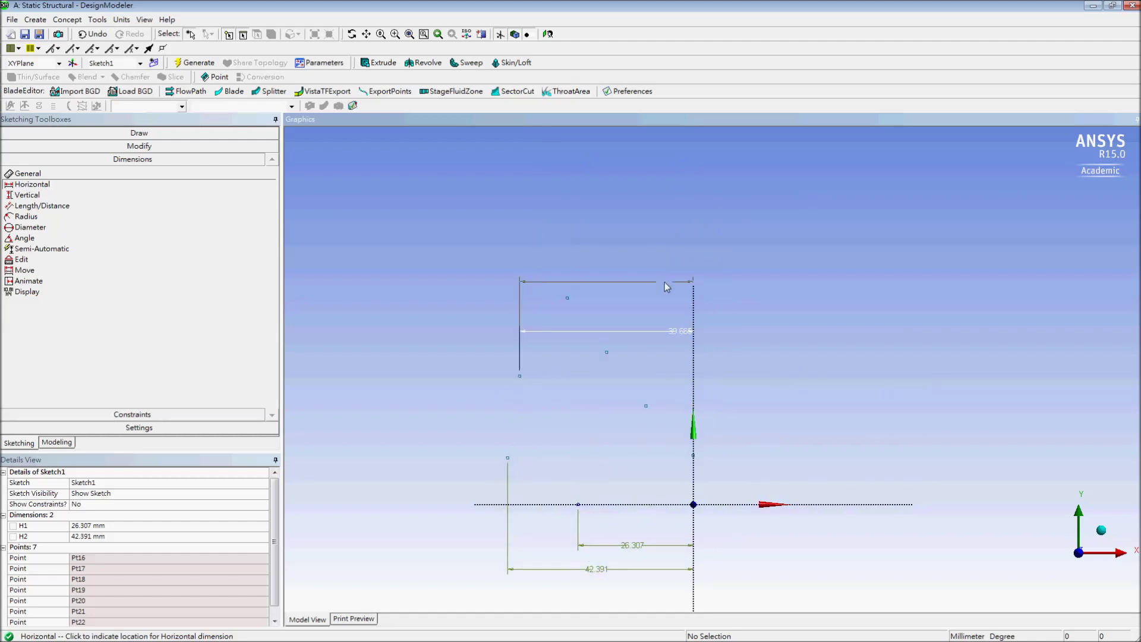
click(740, 207)
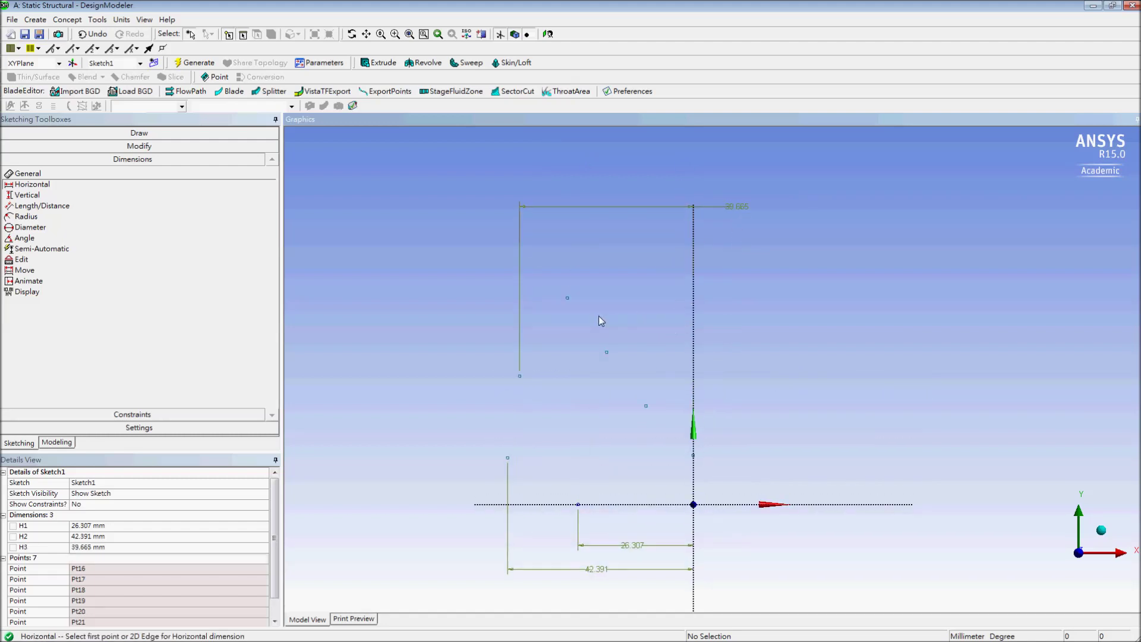
click(566, 298)
click(693, 326)
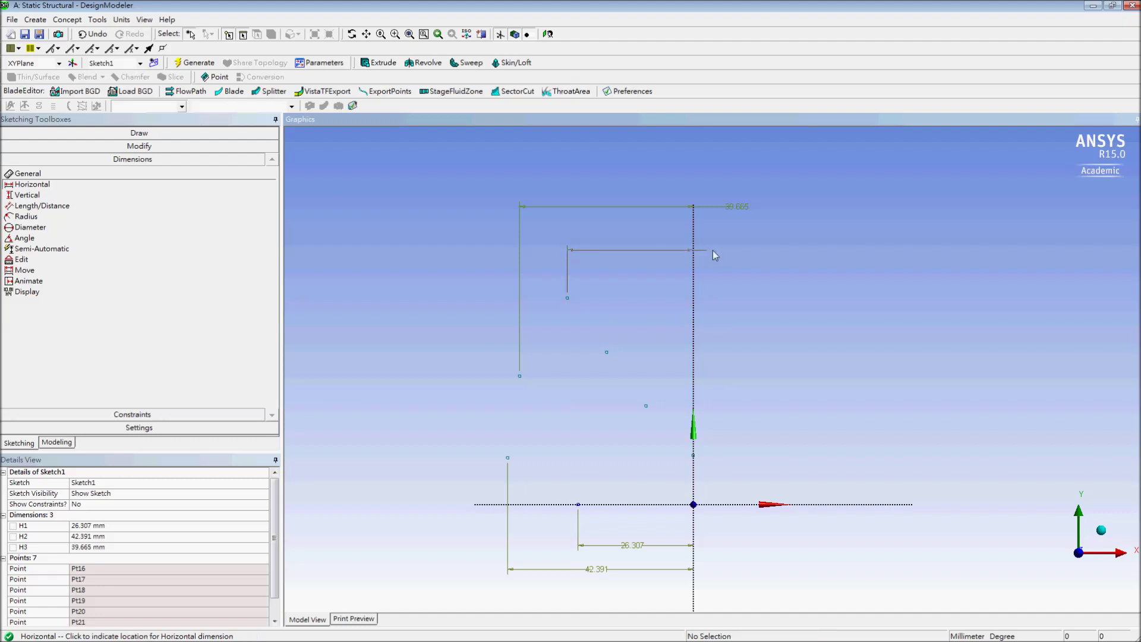
click(742, 243)
- Add horizontal dimensions from the Y axis to the two inner points descending from the topmost point toward the Y axis
click(606, 351)
click(693, 337)
click(744, 277)
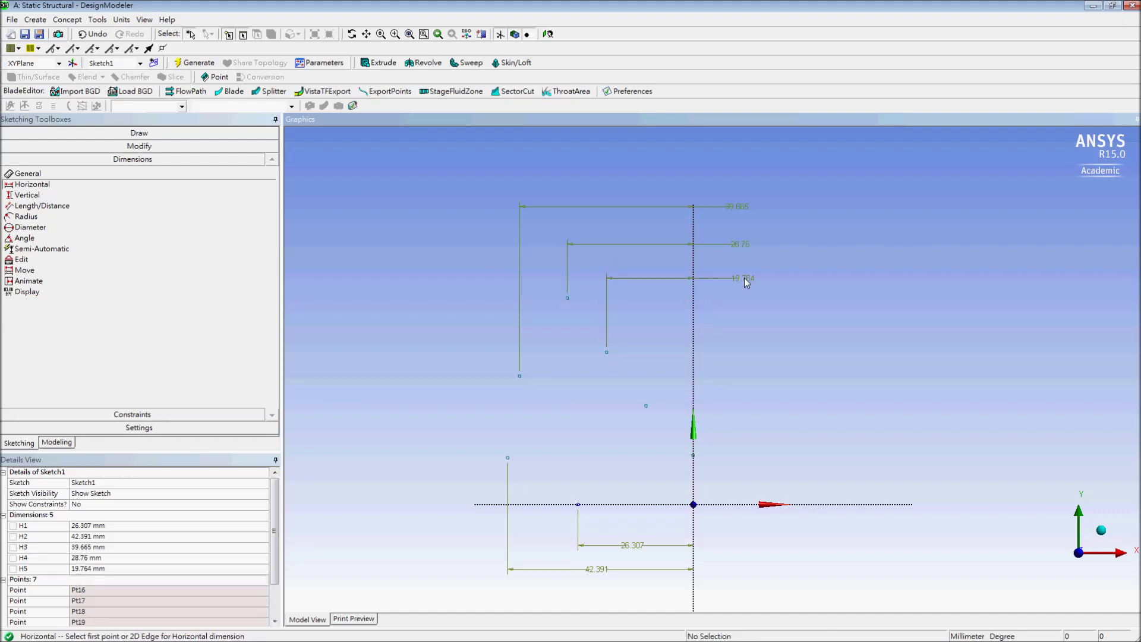
click(647, 407)
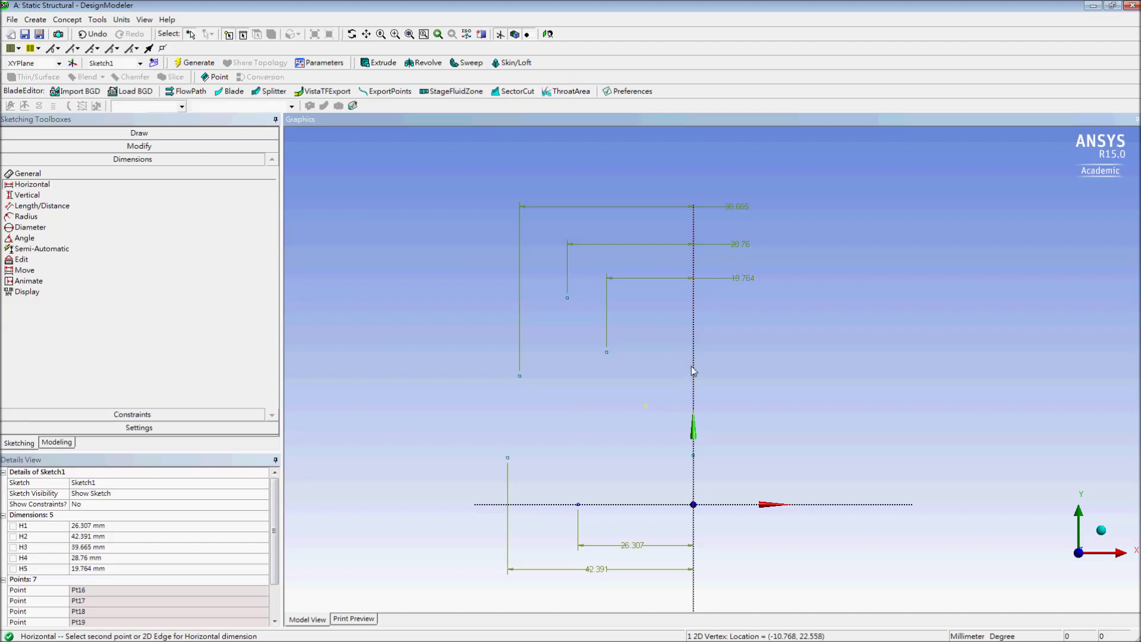
click(693, 365)
click(747, 312)
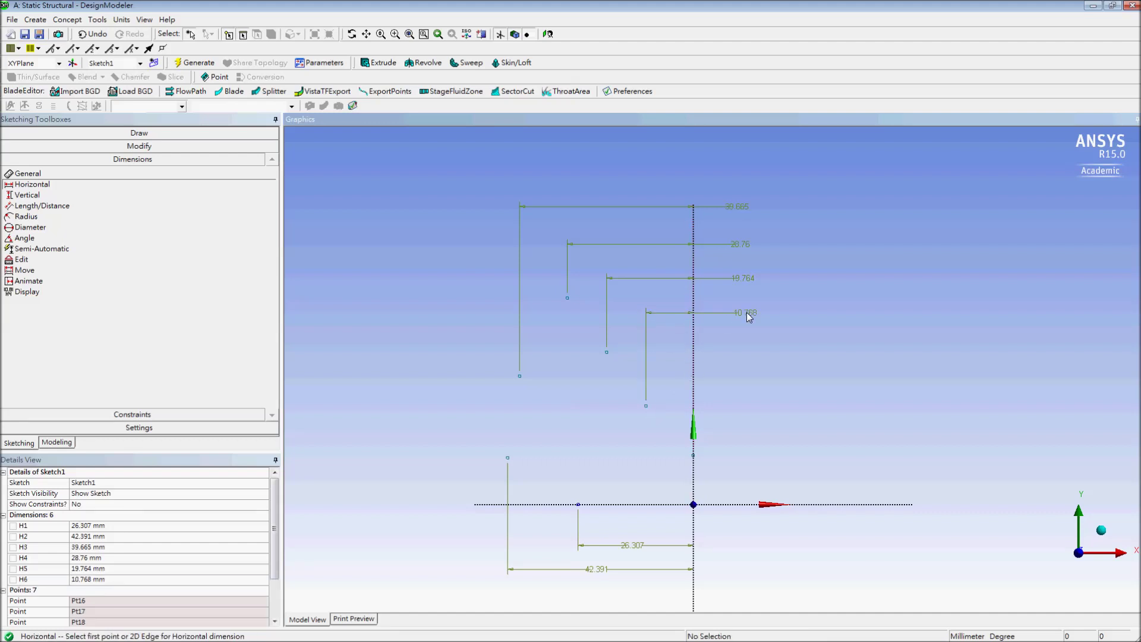
- Add vertical dimensions from the X axis to the leftmost point and the point above it, placed to the left of the points
click(107, 198)
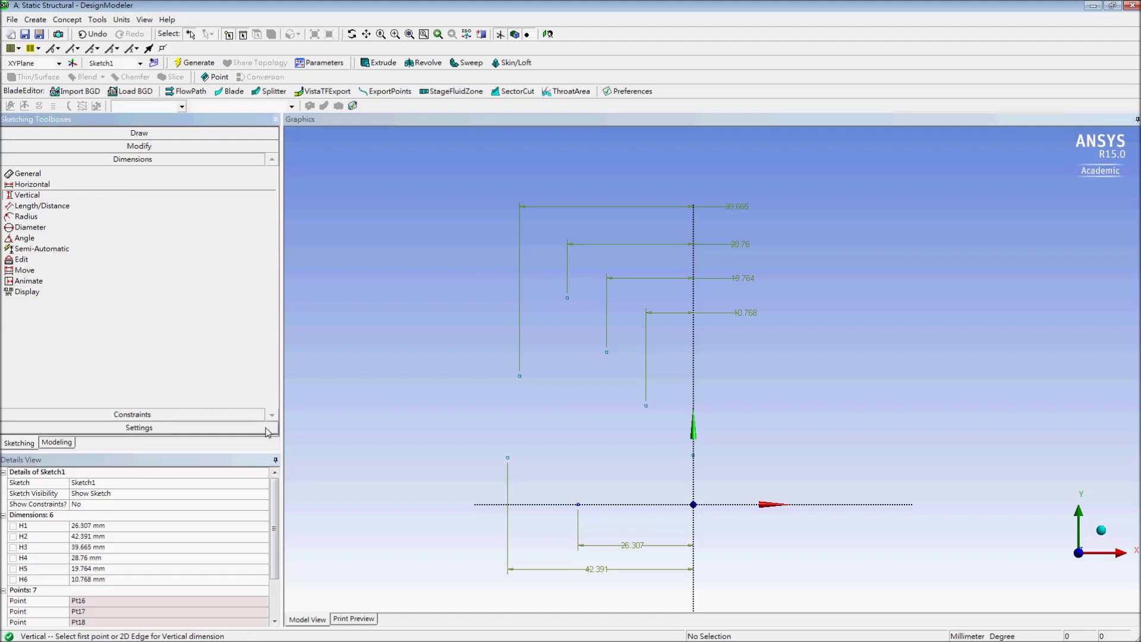
click(509, 462)
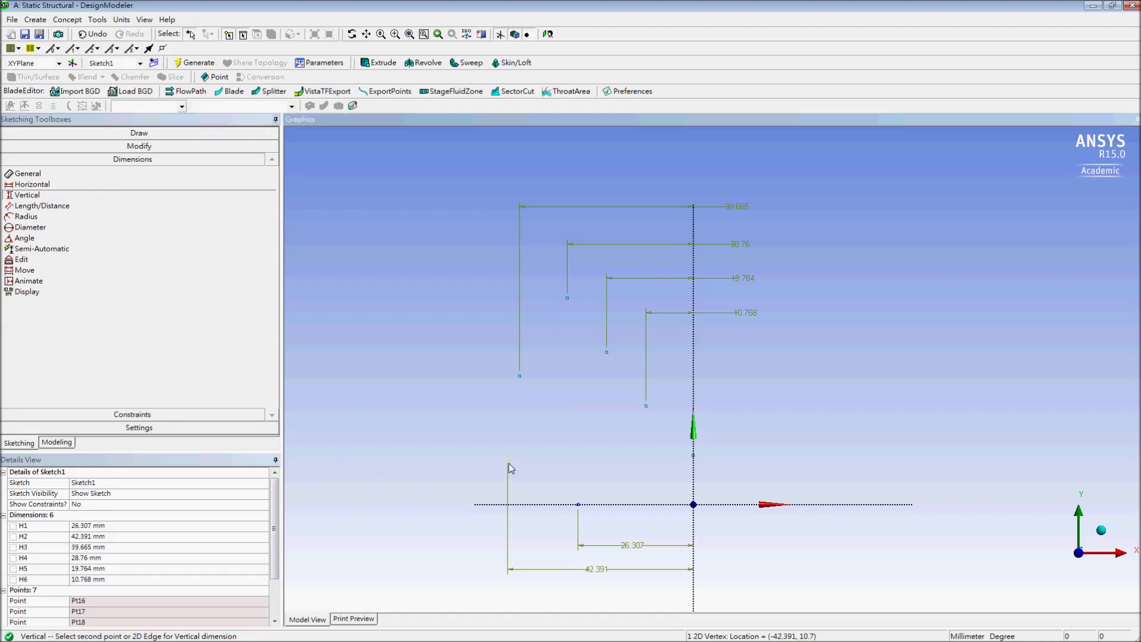
click(520, 504)
click(471, 488)
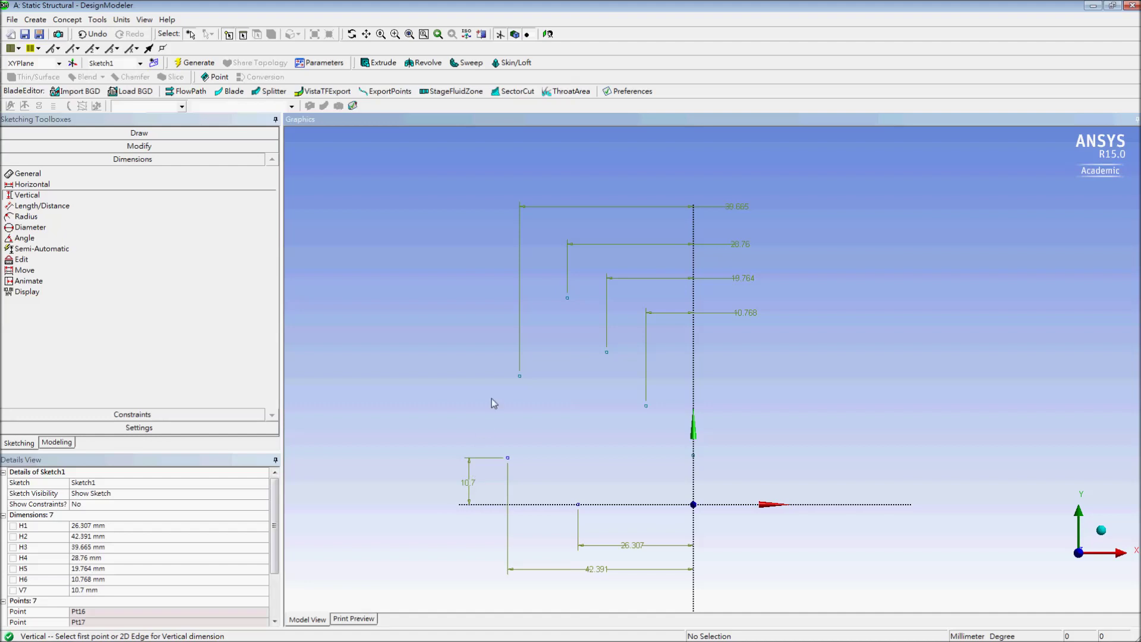
click(519, 377)
click(535, 503)
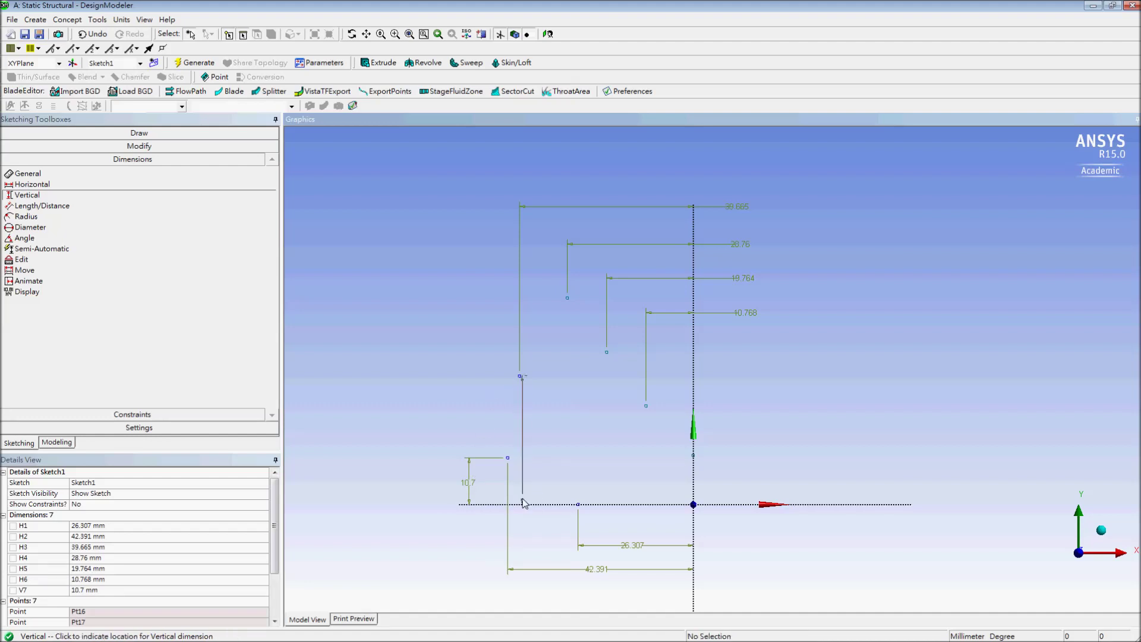
click(440, 439)
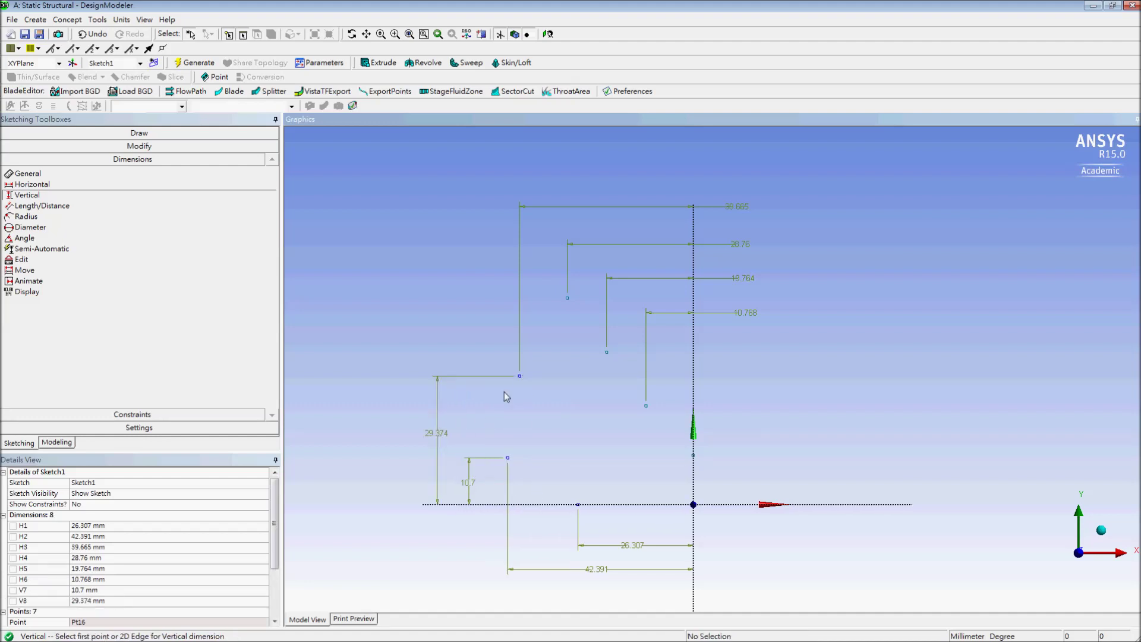
- Add a vertical dimension from the X axis to the topmost point, placed outside the existing vertical dimensions
click(567, 298)
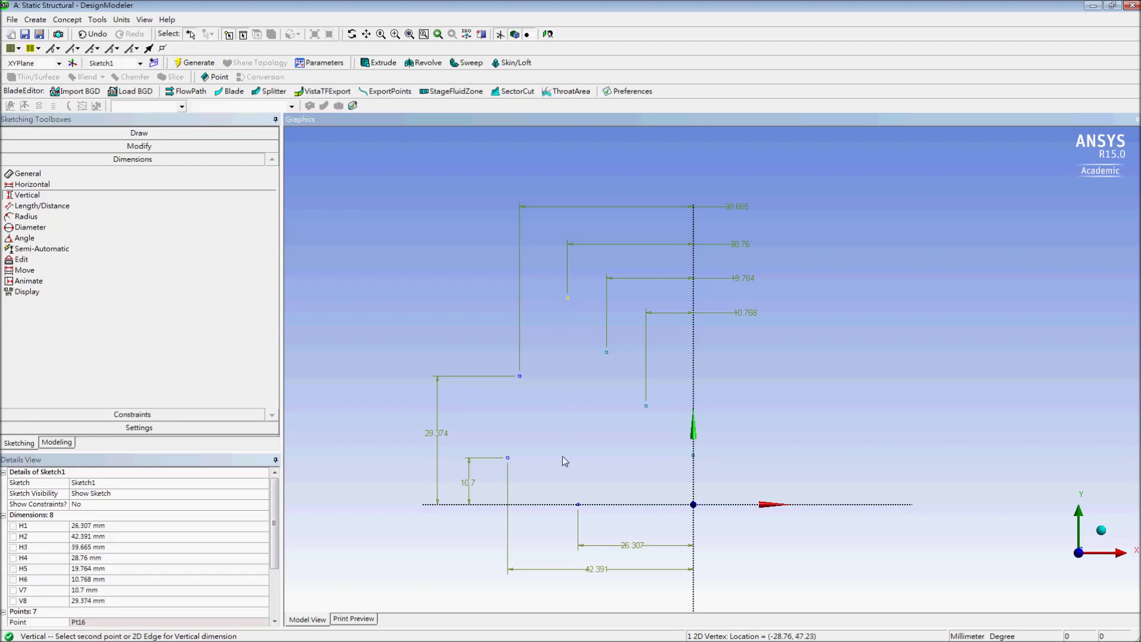
click(559, 504)
click(395, 388)
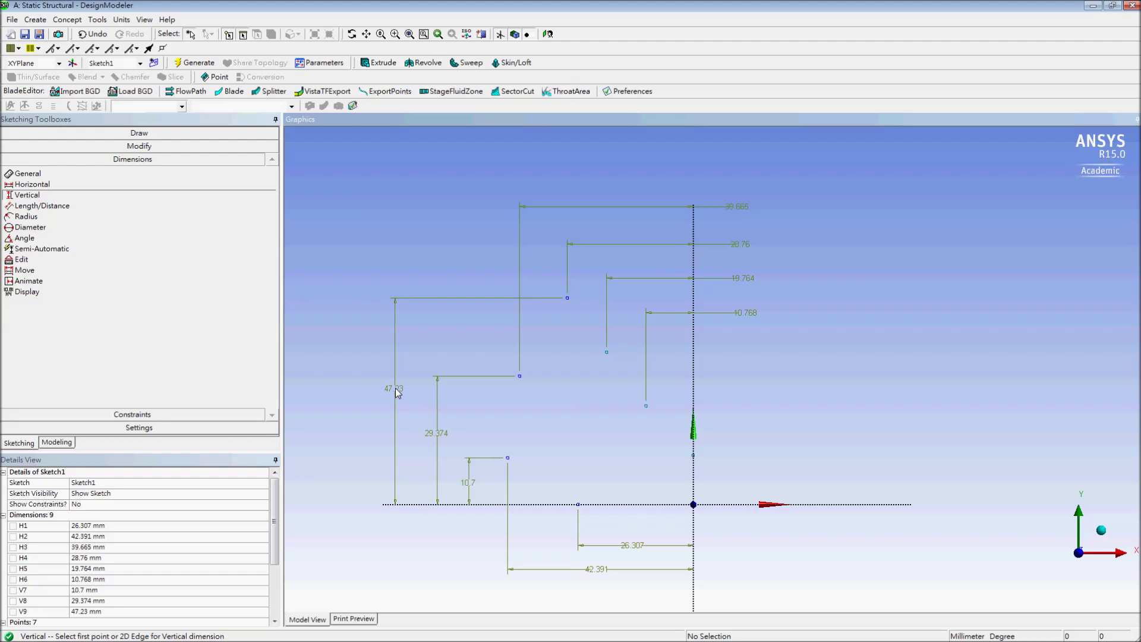
- Add vertical dimensions from the X axis to the two inner points and the point on the Y axis, placed to the right of the Y axis
click(607, 355)
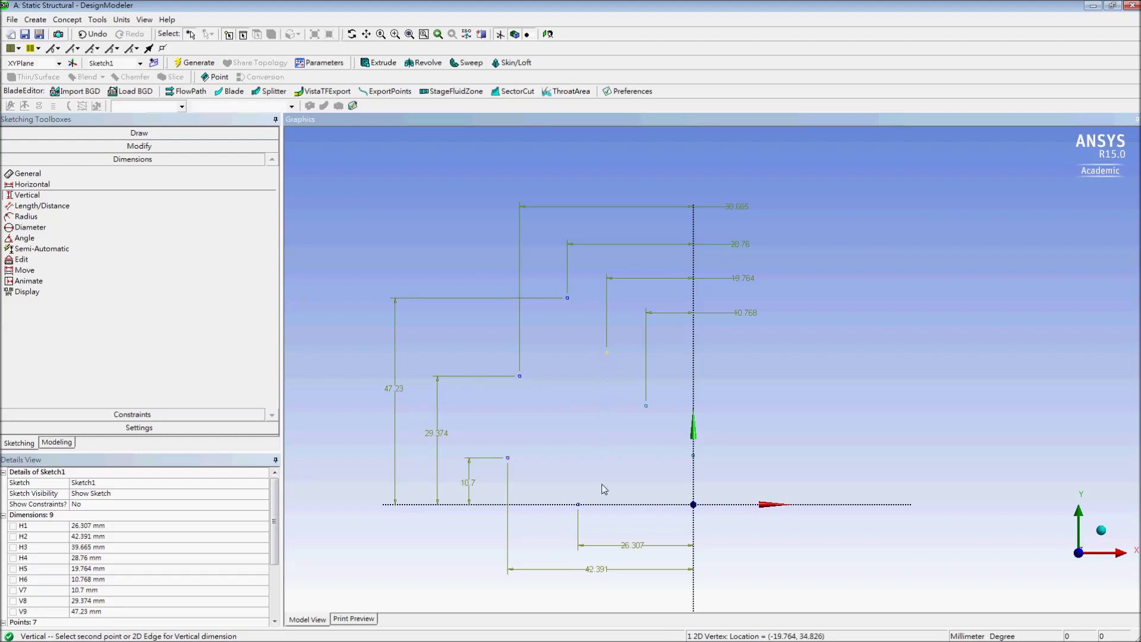
click(603, 504)
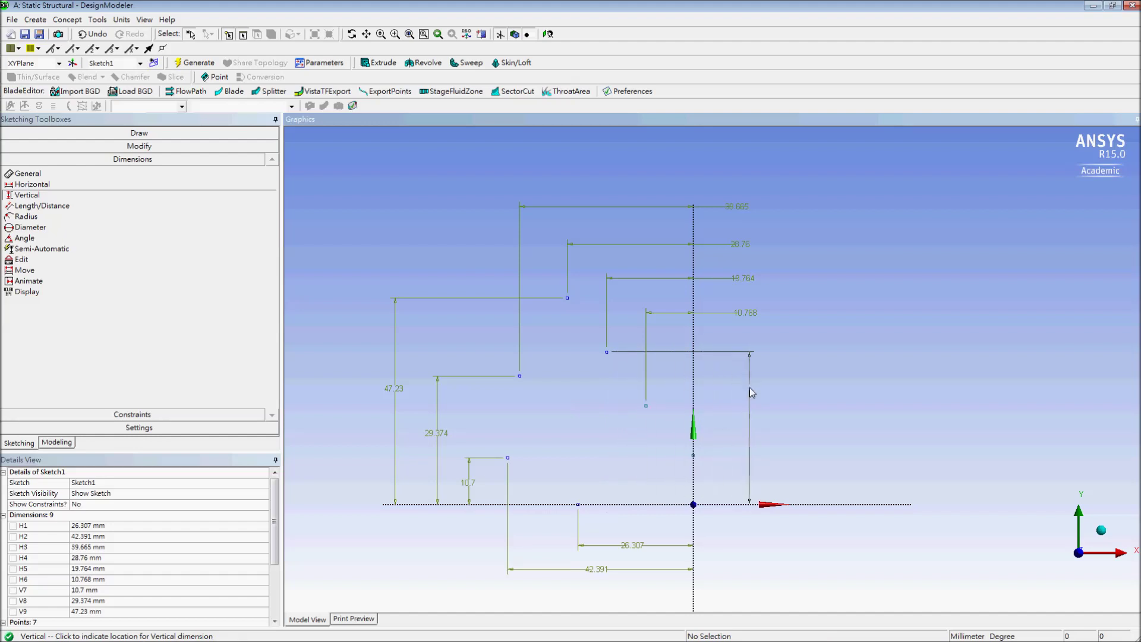
click(808, 420)
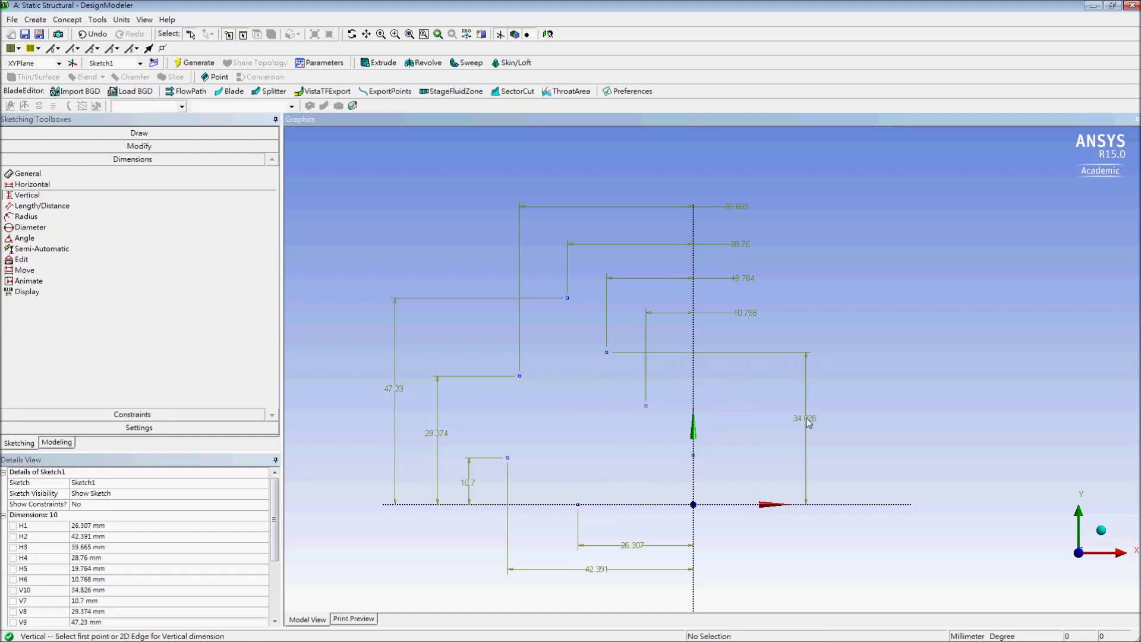
click(646, 406)
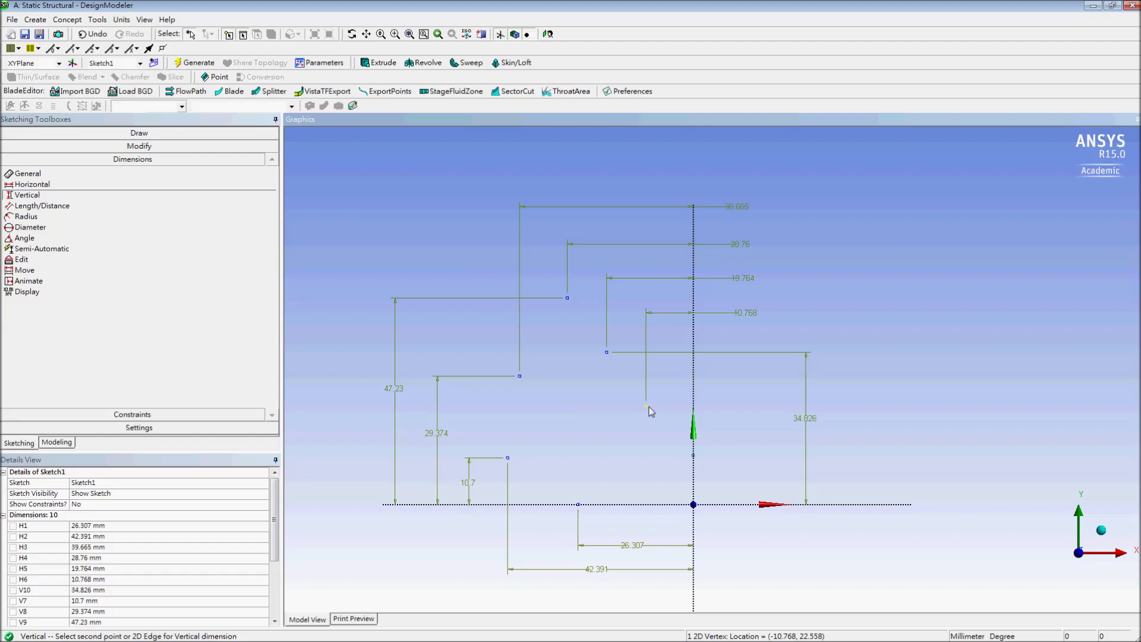
click(642, 505)
click(762, 457)
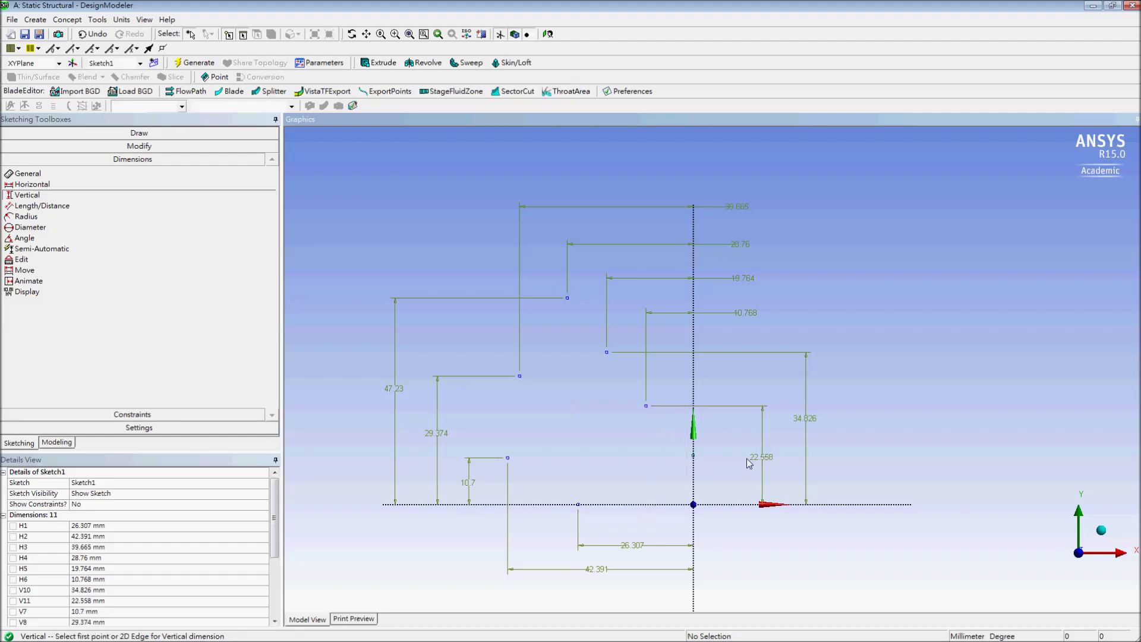
click(695, 457)
click(721, 505)
click(728, 483)
- Set horizontal dimension H1 of the point on the X axis to 70 mm and H2 of the leftmost point to 90 mm
click(102, 528)
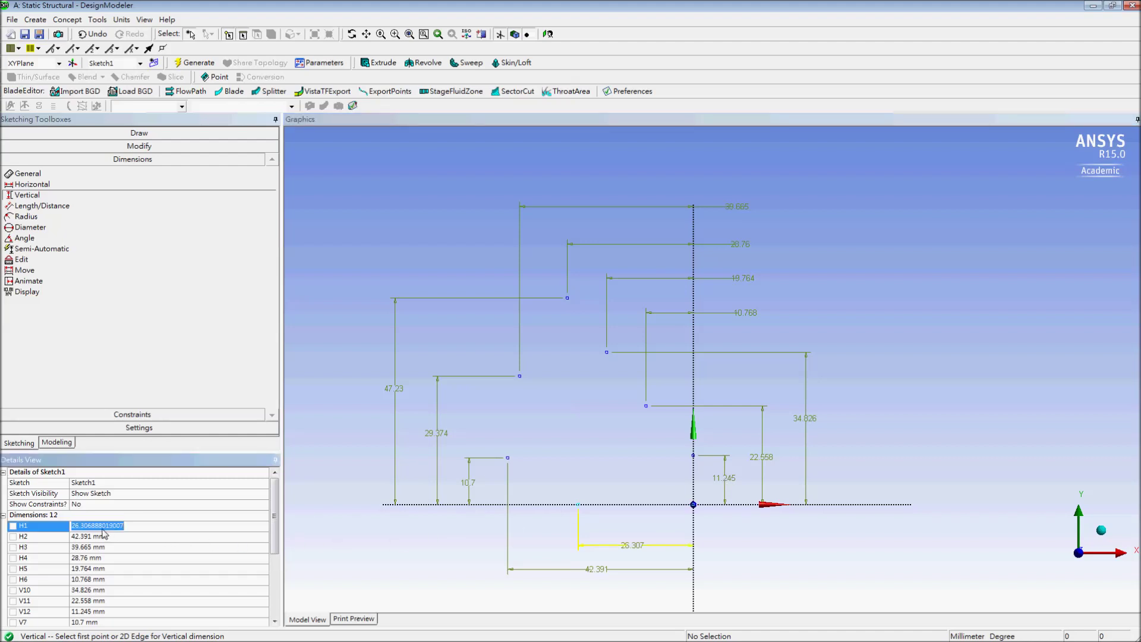
text(70)
key(Return)
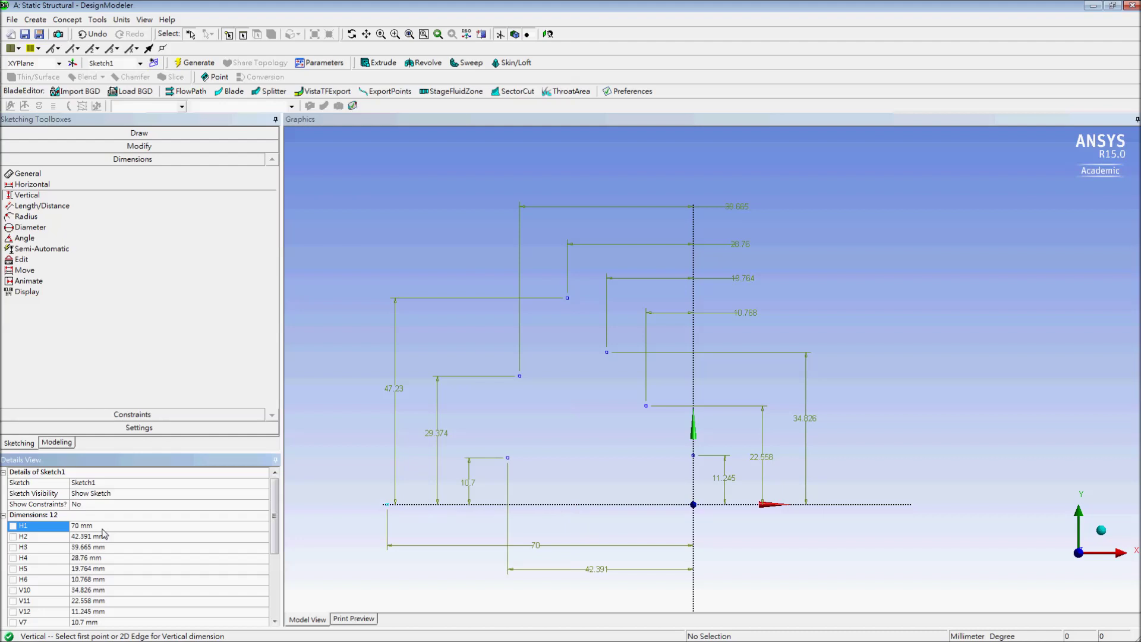
click(87, 539)
text(90)
key(Return)
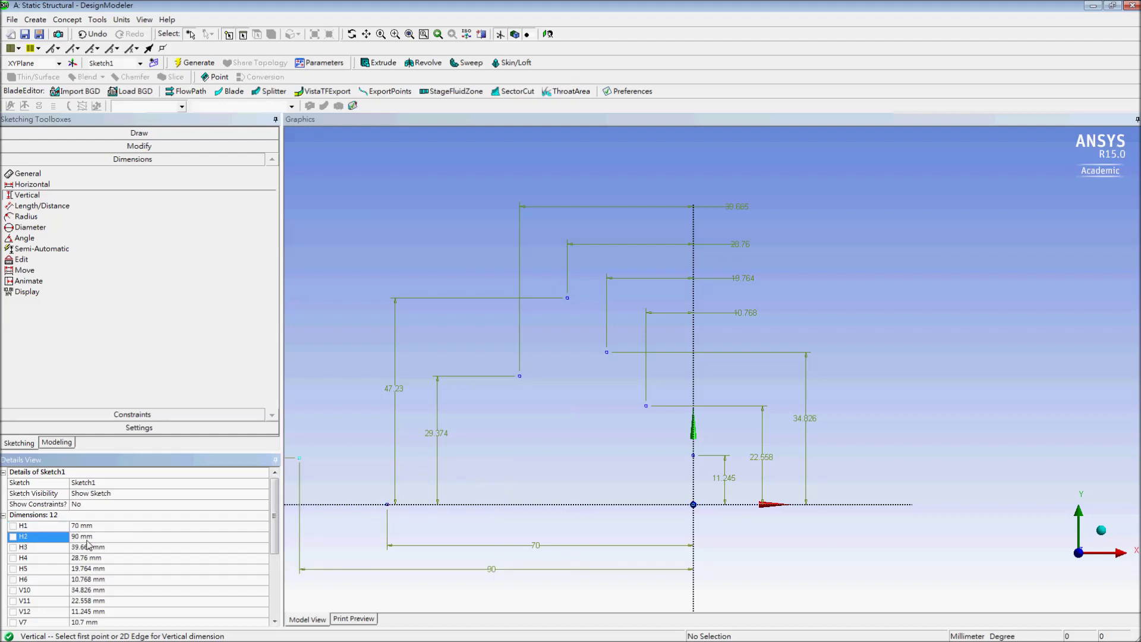
- Set horizontal dimension H3 of the upper outer point to 69 mm and H4 of the topmost point to 35 mm
click(88, 547)
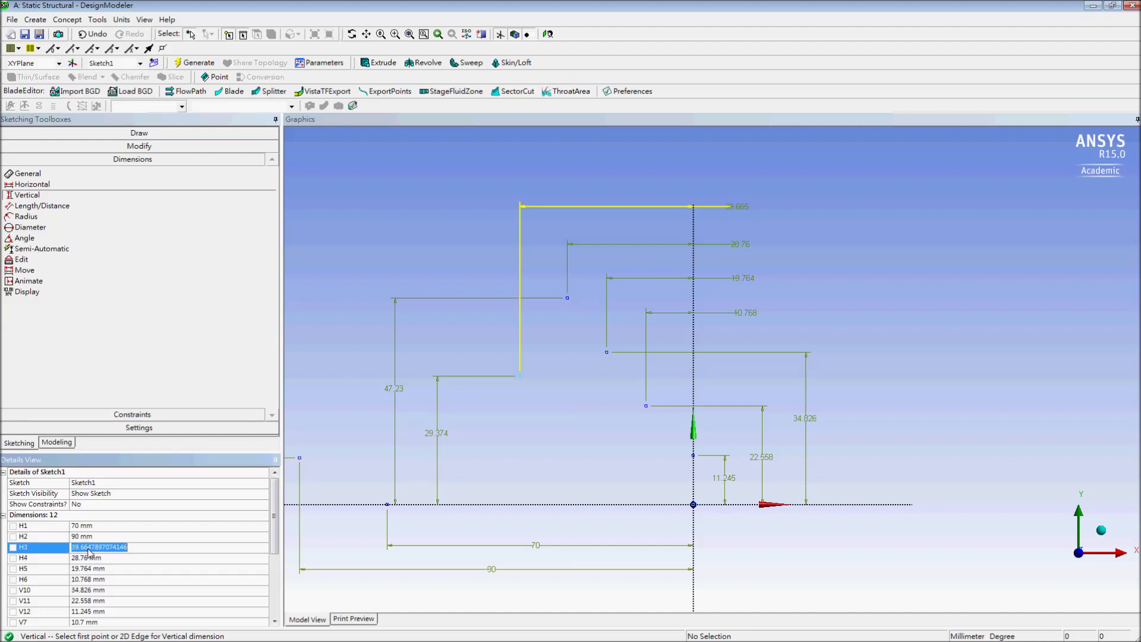
text(69)
key(Return)
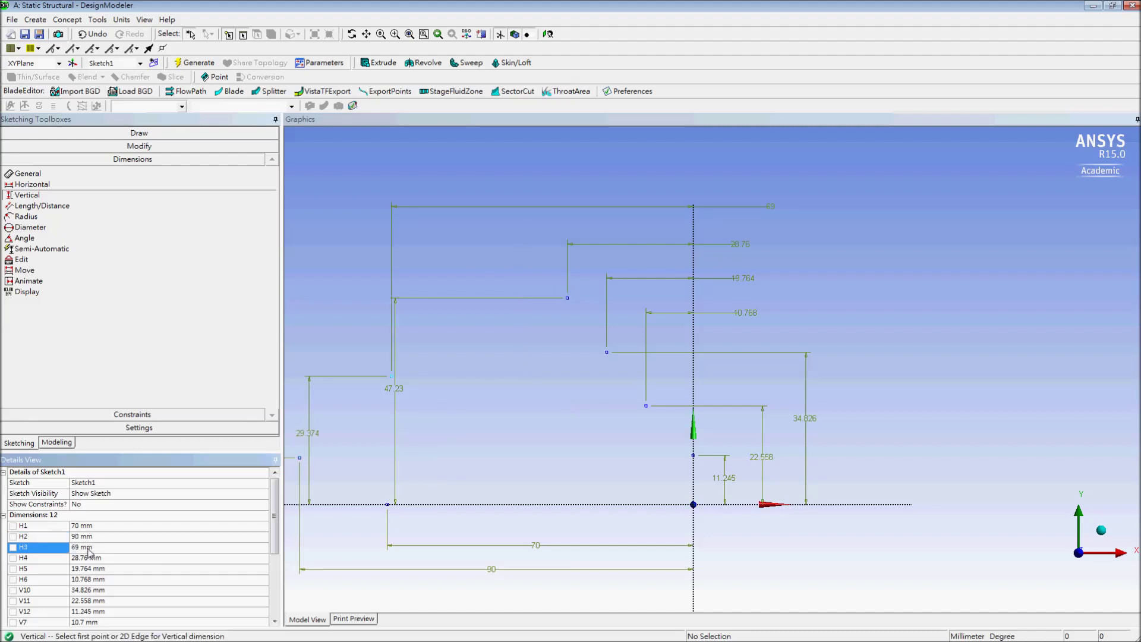
click(88, 560)
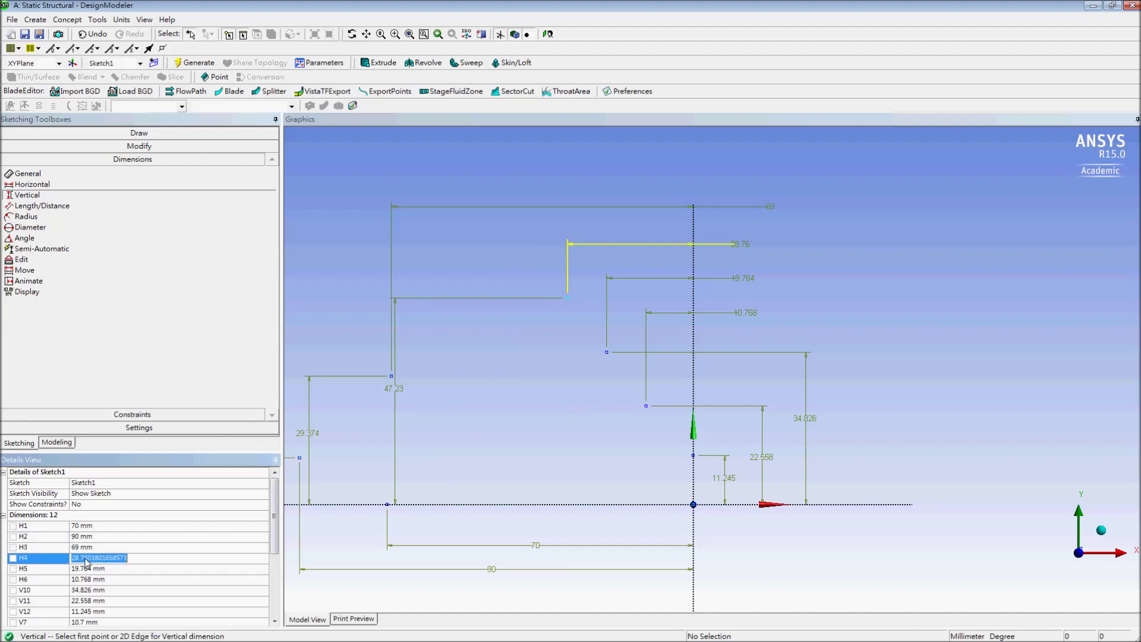
text(35)
key(Return)
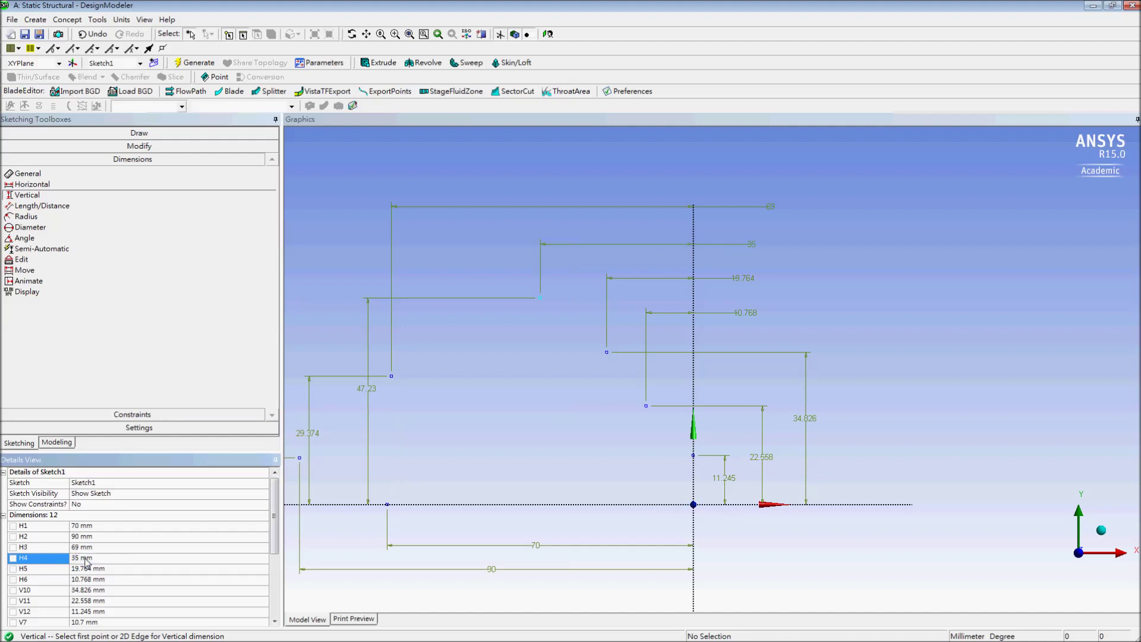
- Set horizontal dimension H5 of the upper inner point to 34 mm and H6 of the lower inner point to 24 mm
click(87, 570)
text(34)
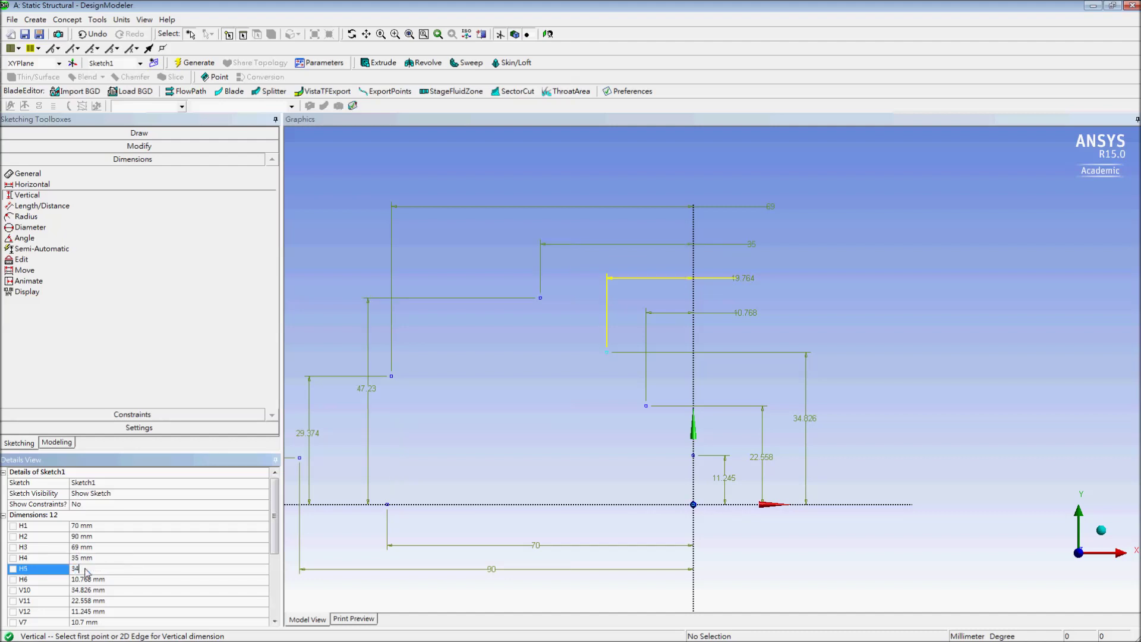
key(Return)
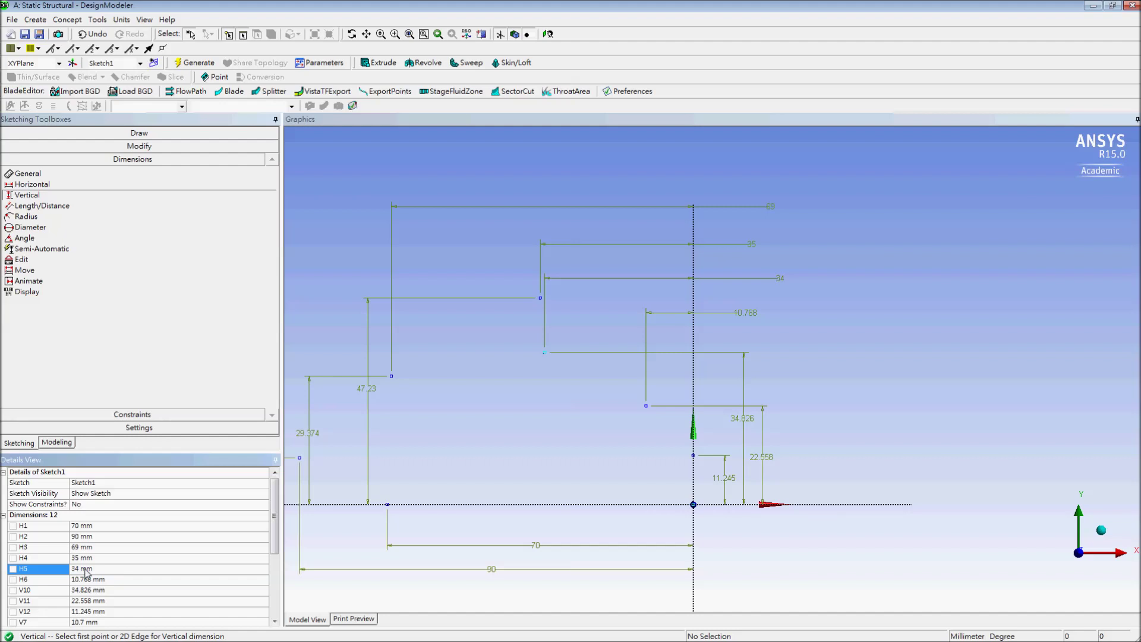
click(88, 580)
text(24)
key(Return)
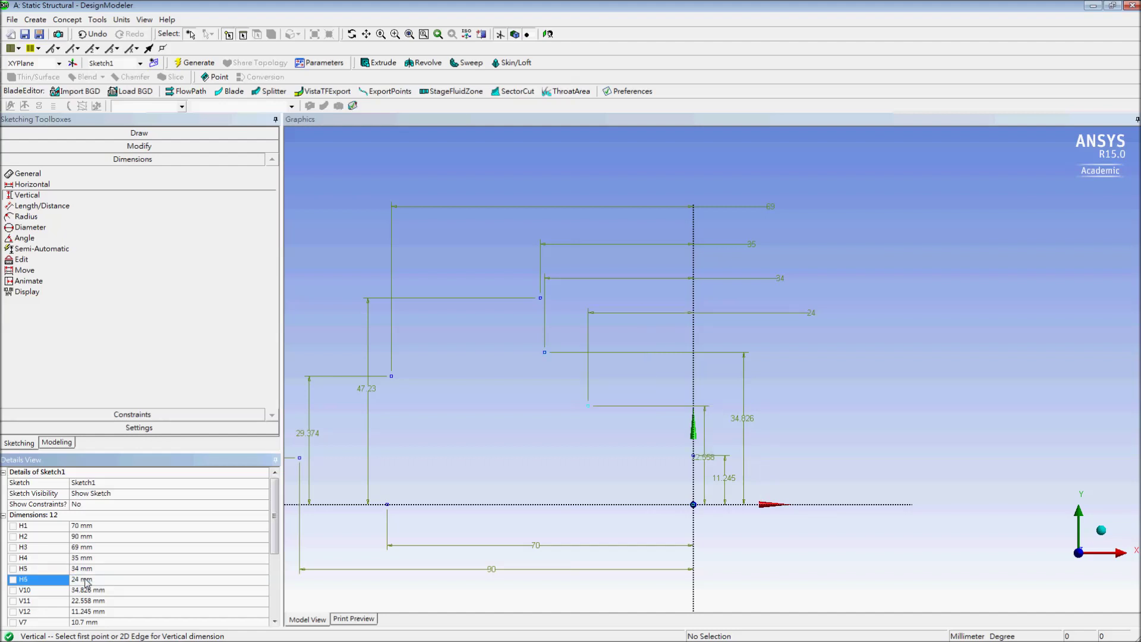
- Set vertical dimension V7 of the leftmost point to 40 mm and V8 of the upper outer point to 120 mm
drag(275, 534, 276, 575)
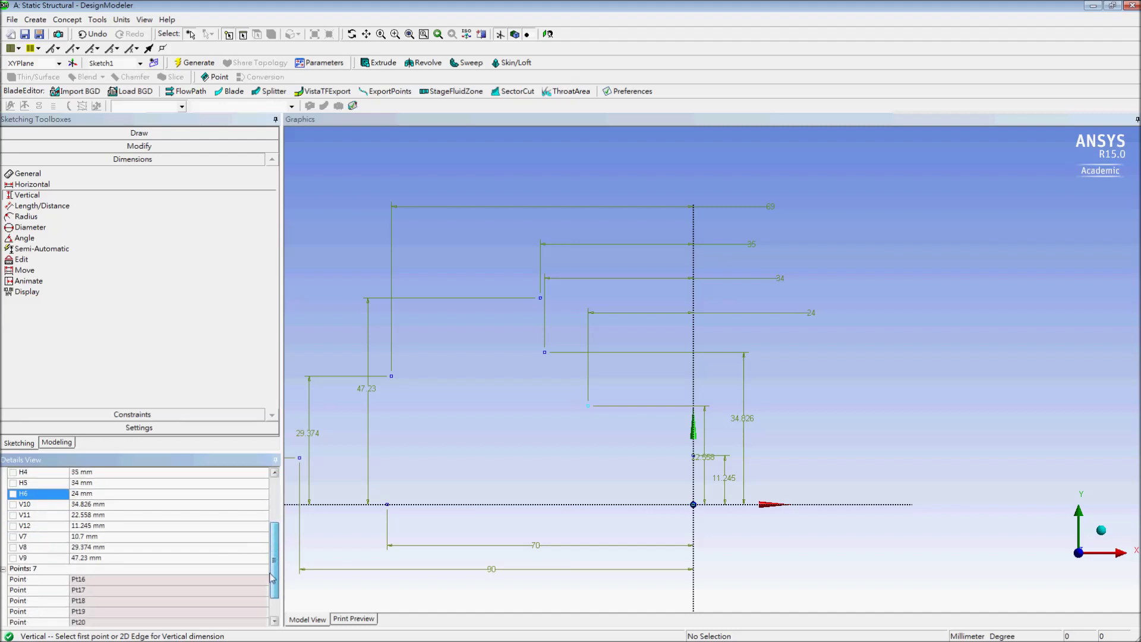
click(82, 539)
text(4)
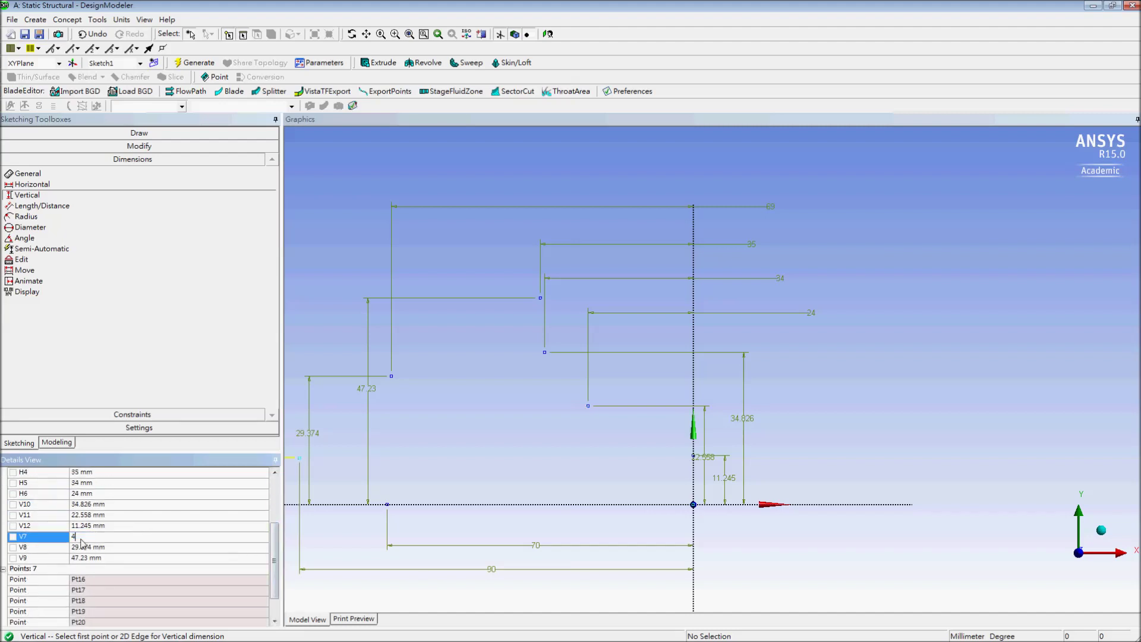
text(0)
key(Return)
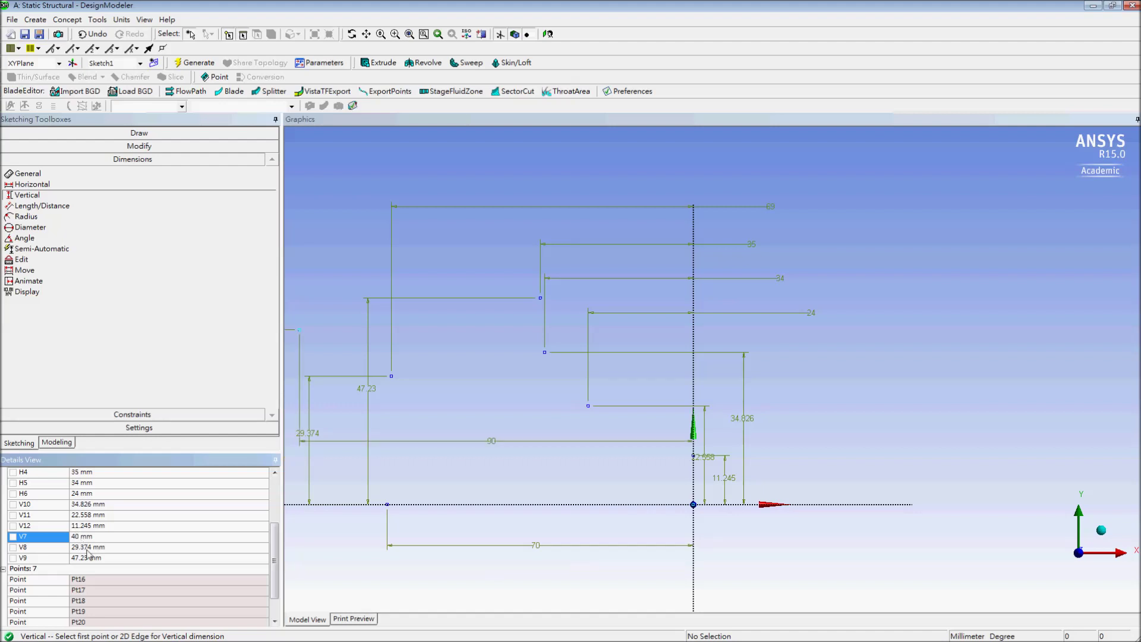
click(86, 548)
text(120)
key(Return)
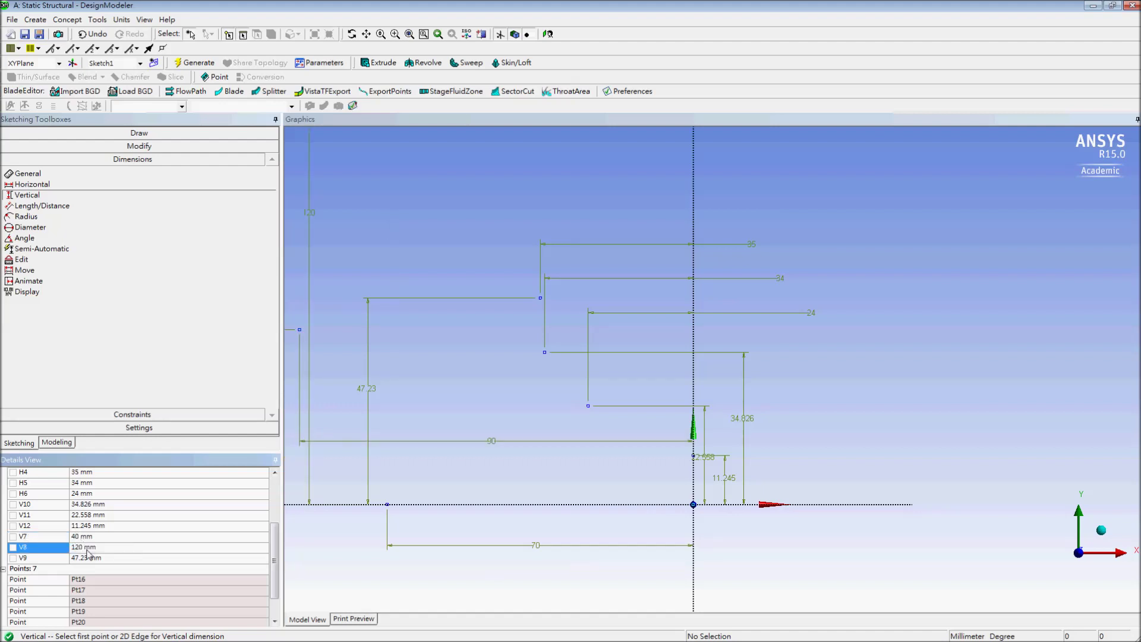
- Set vertical dimension V9 of the topmost point to 160 mm and V10 of the upper inner point to 100 mm
click(91, 559)
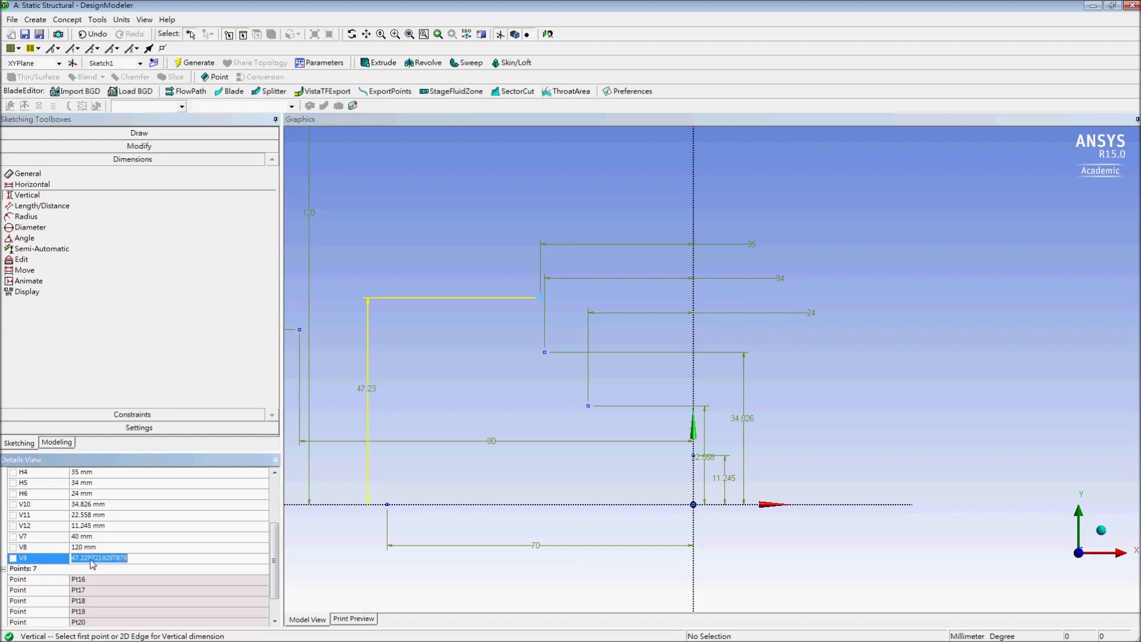
text(160)
key(Return)
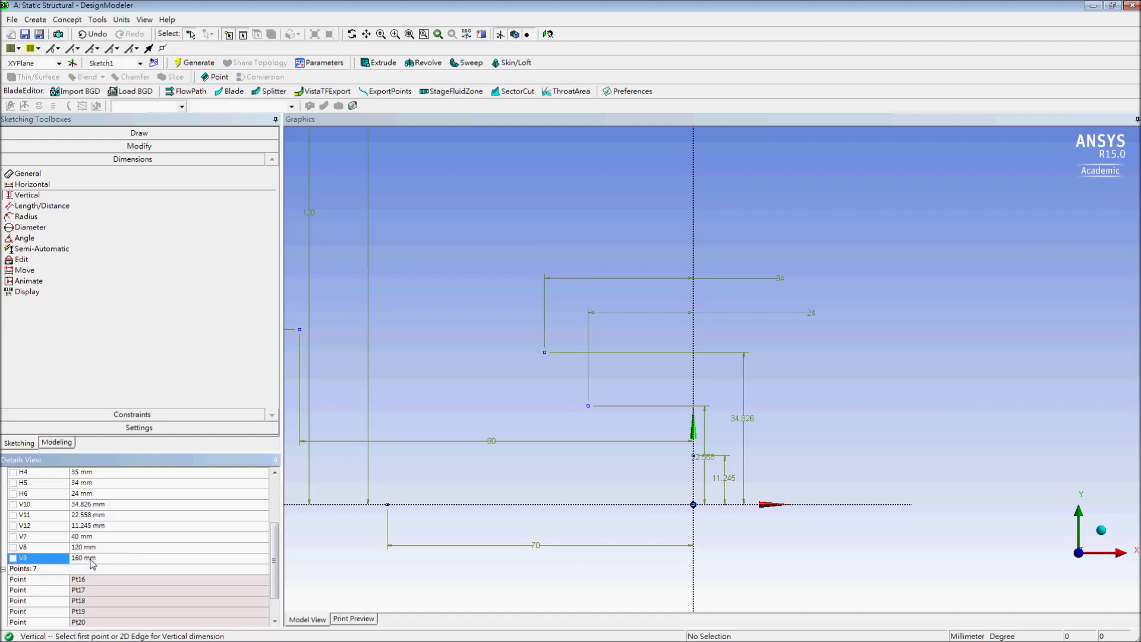
click(91, 506)
text(100)
key(Return)
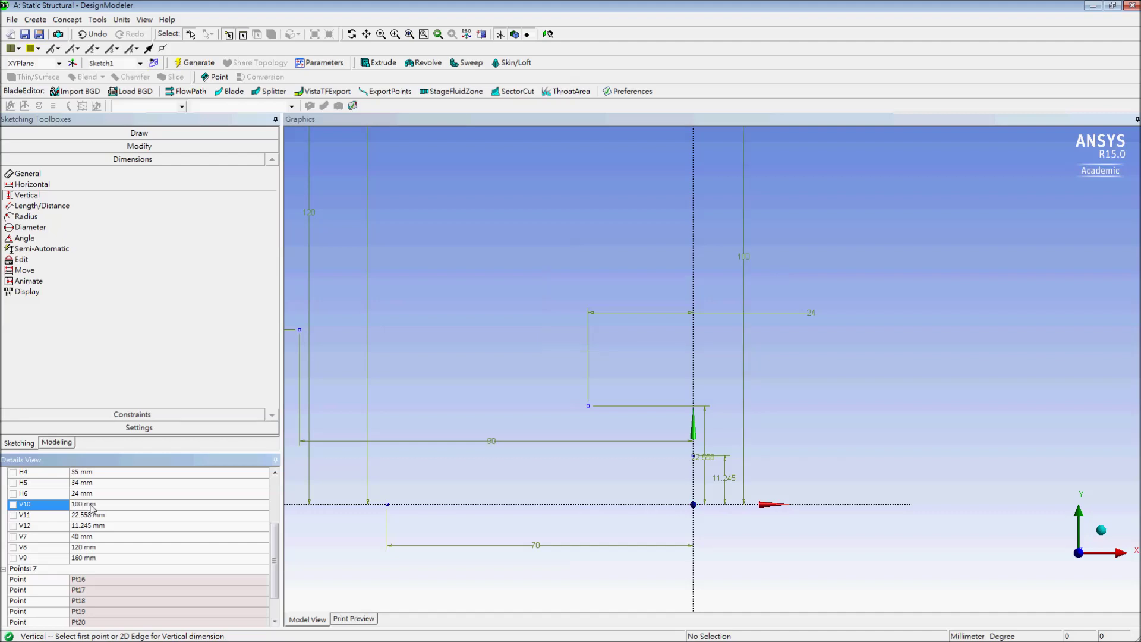
- Set vertical dimension V11 of the lower inner point to 60 mm and V12 of the point on the Y axis to 50 mm
click(87, 516)
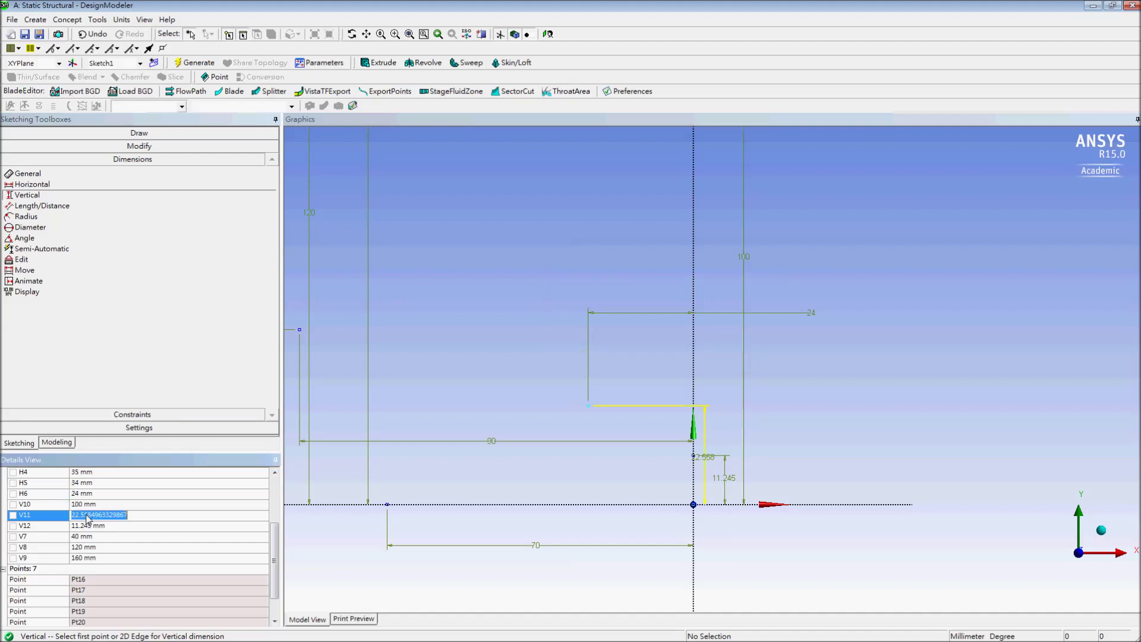
text(60)
key(Return)
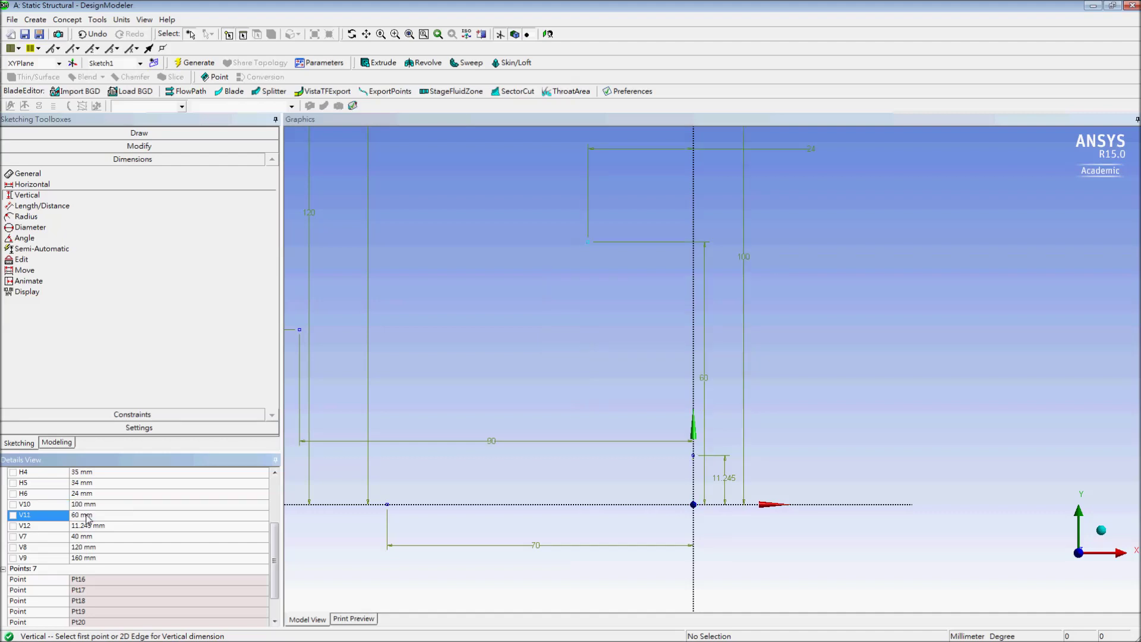
click(84, 527)
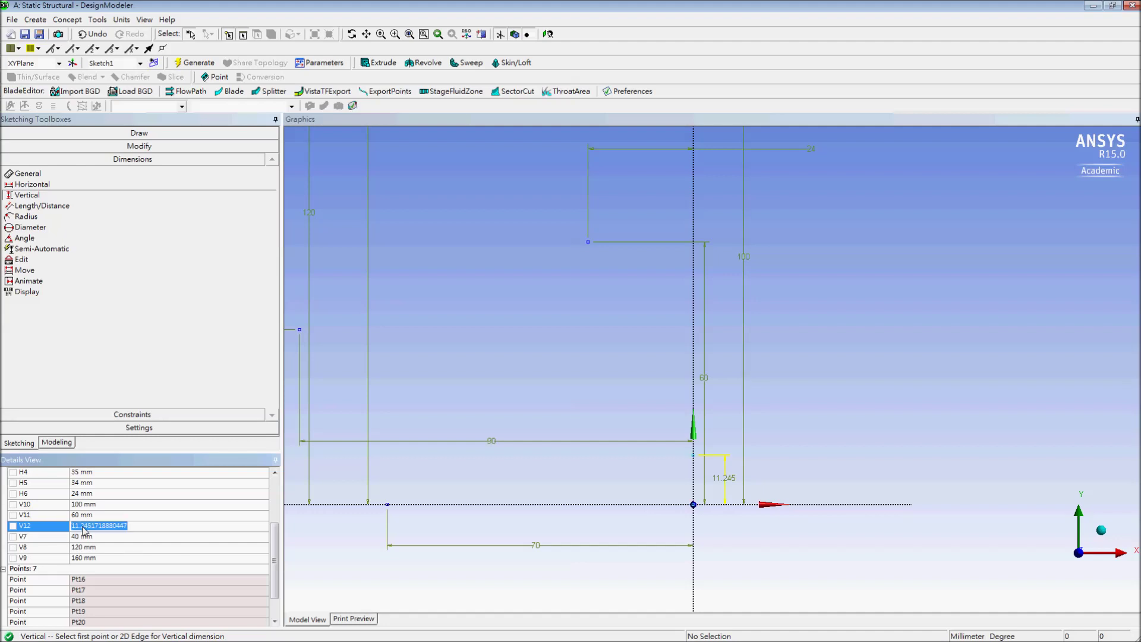
text(50)
key(Return)
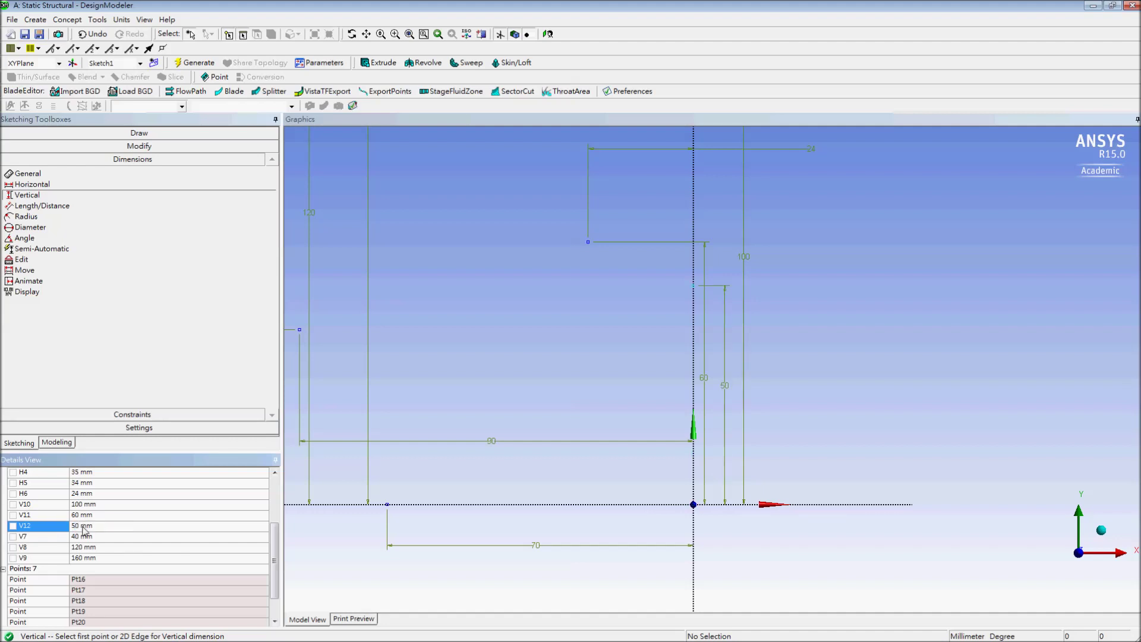
- Move the 70 mm and 90 mm horizontal dimensions so they are stacked clear of each other below the X axis
scroll(321, 517, down, 1)
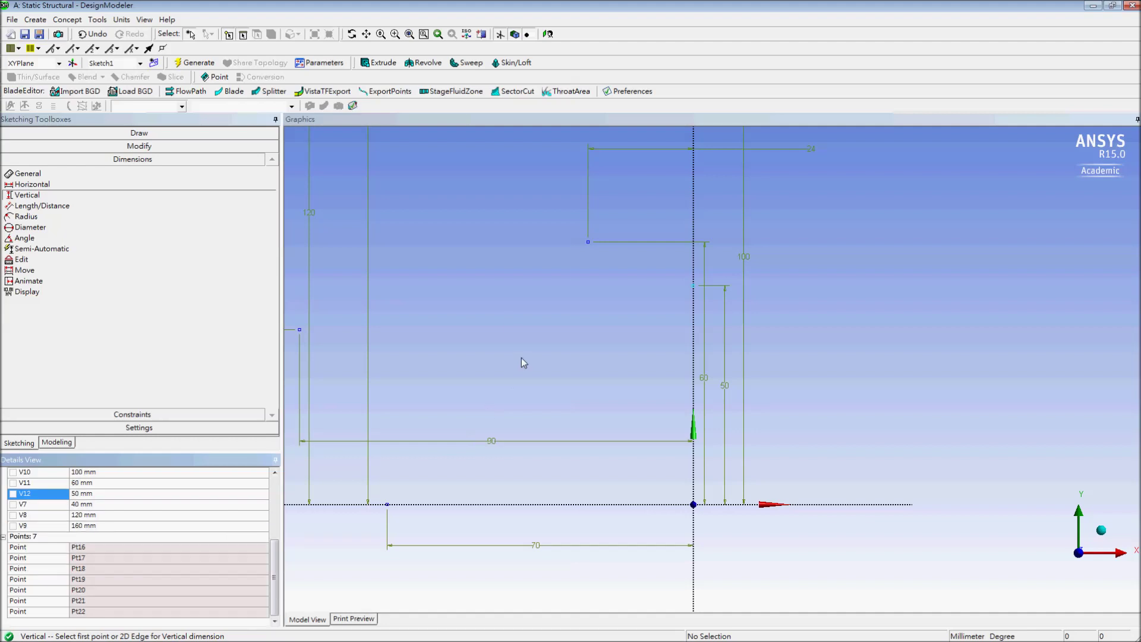
scroll(517, 258, down, 2)
ctrl+middle_drag(557, 252, 604, 360)
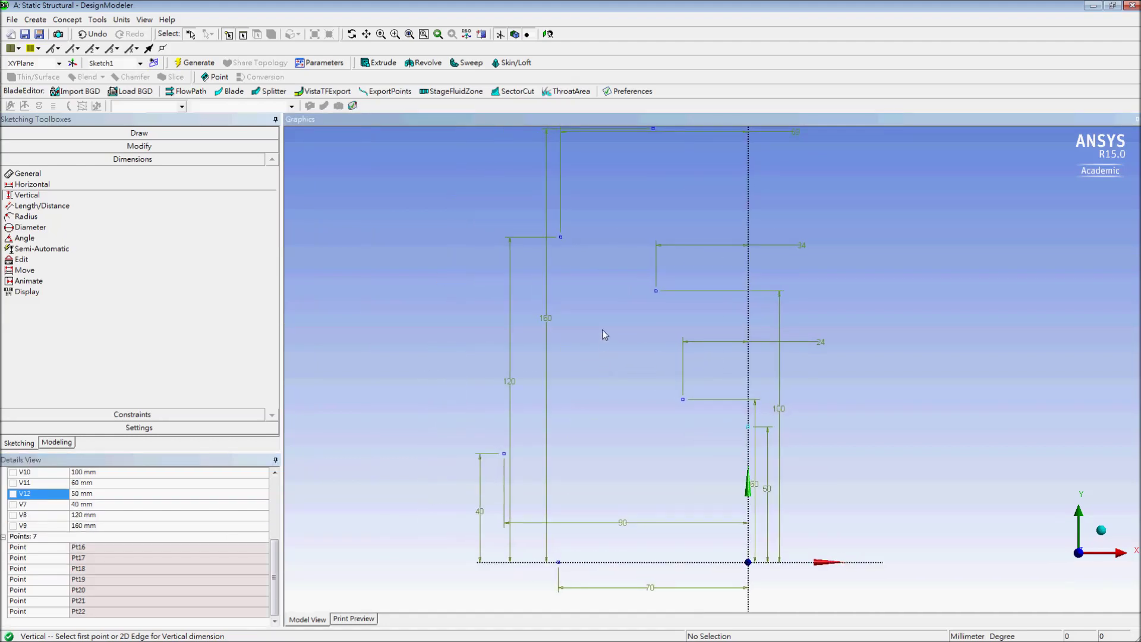
scroll(602, 330, down, 3)
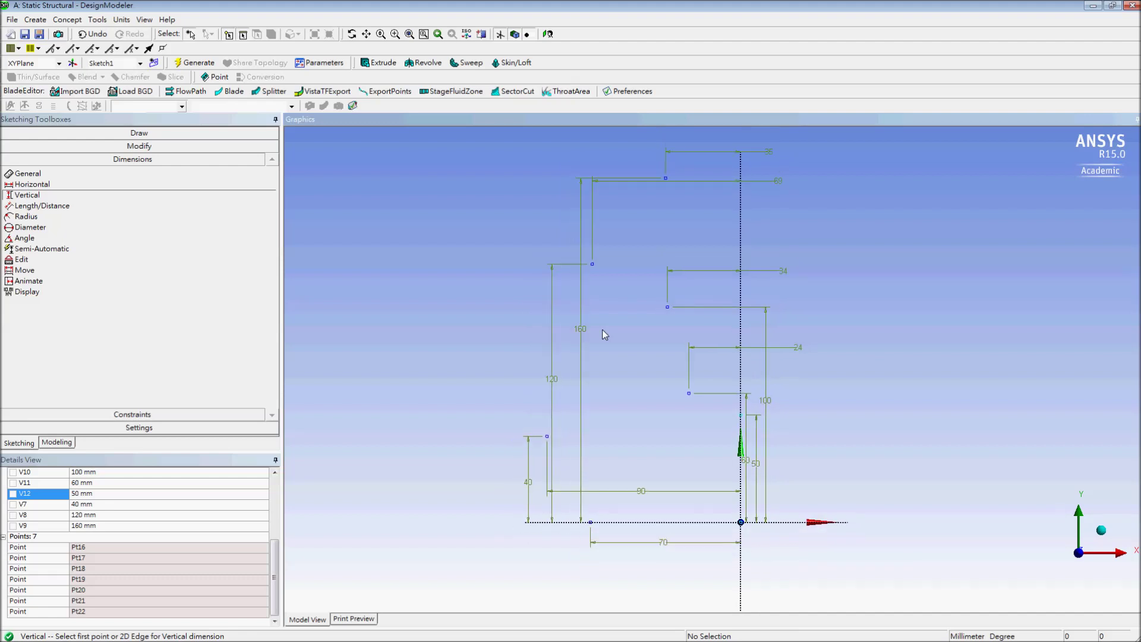
click(31, 273)
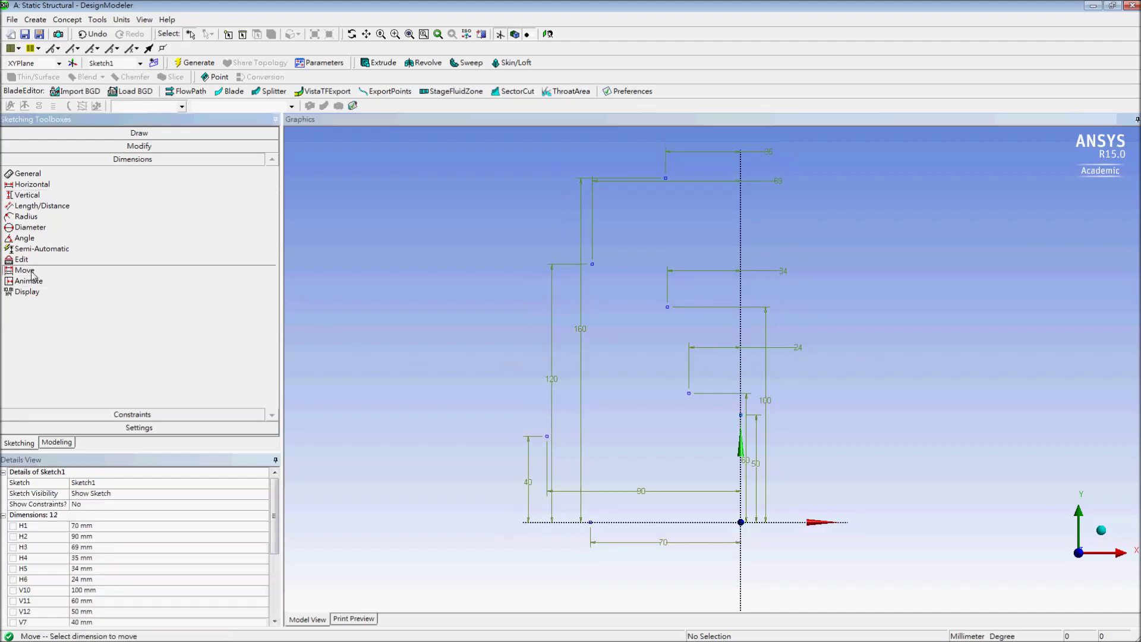
drag(662, 542, 659, 559)
drag(642, 492, 646, 583)
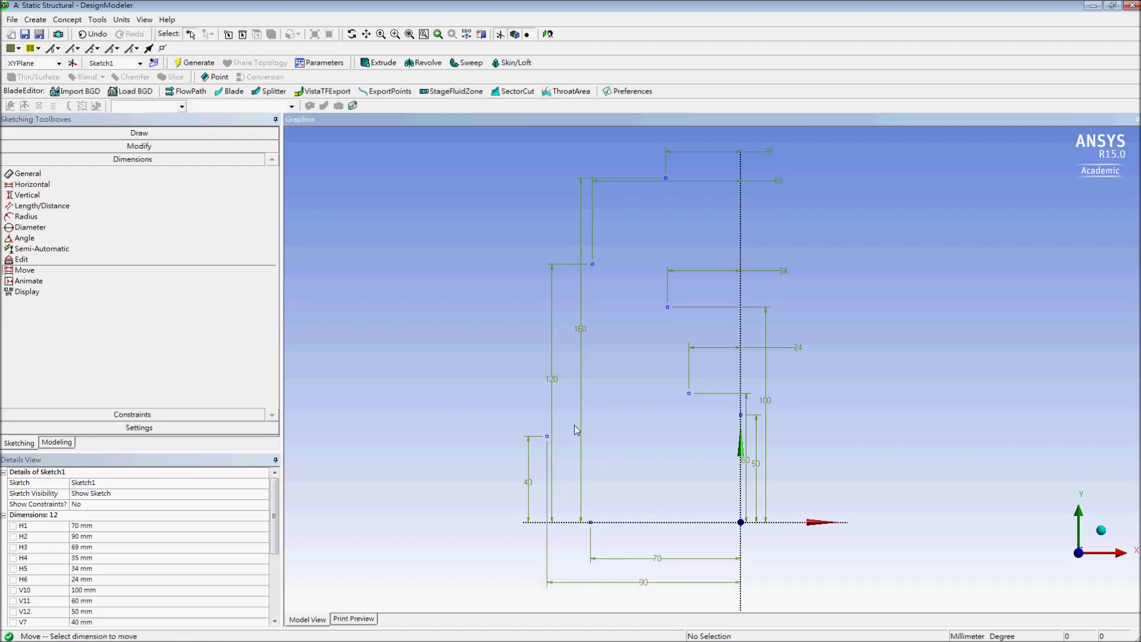
- Move the 120 mm and 160 mm vertical dimensions outward, to the left of the 40 mm dimension
drag(551, 378, 500, 382)
drag(581, 354, 455, 338)
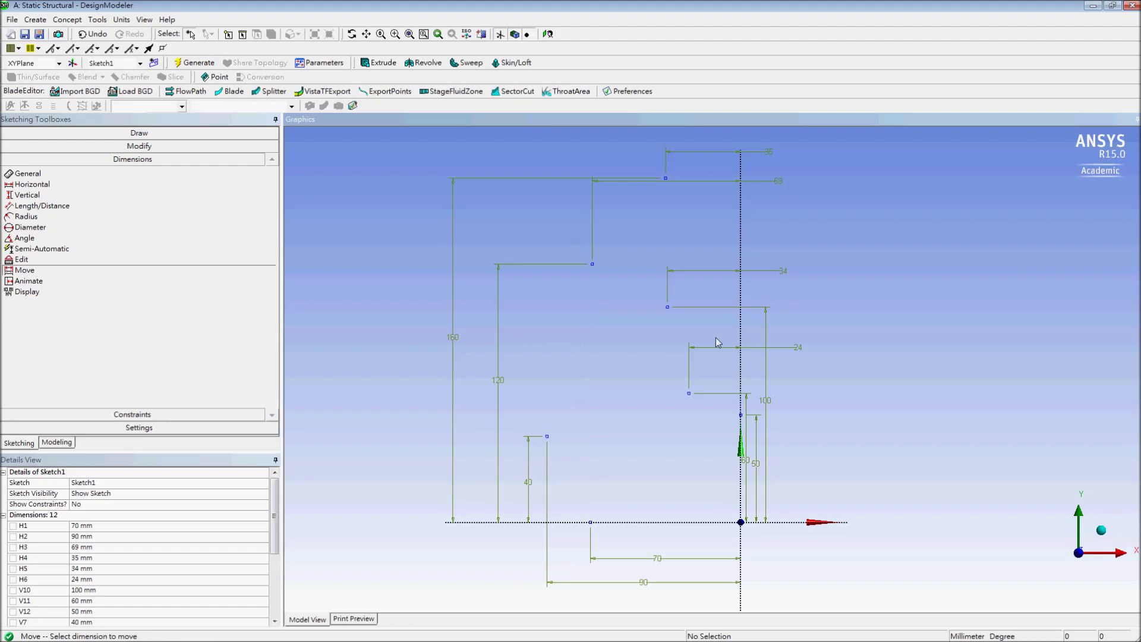
ctrl+middle_drag(827, 309, 755, 313)
scroll(745, 311, down, 2)
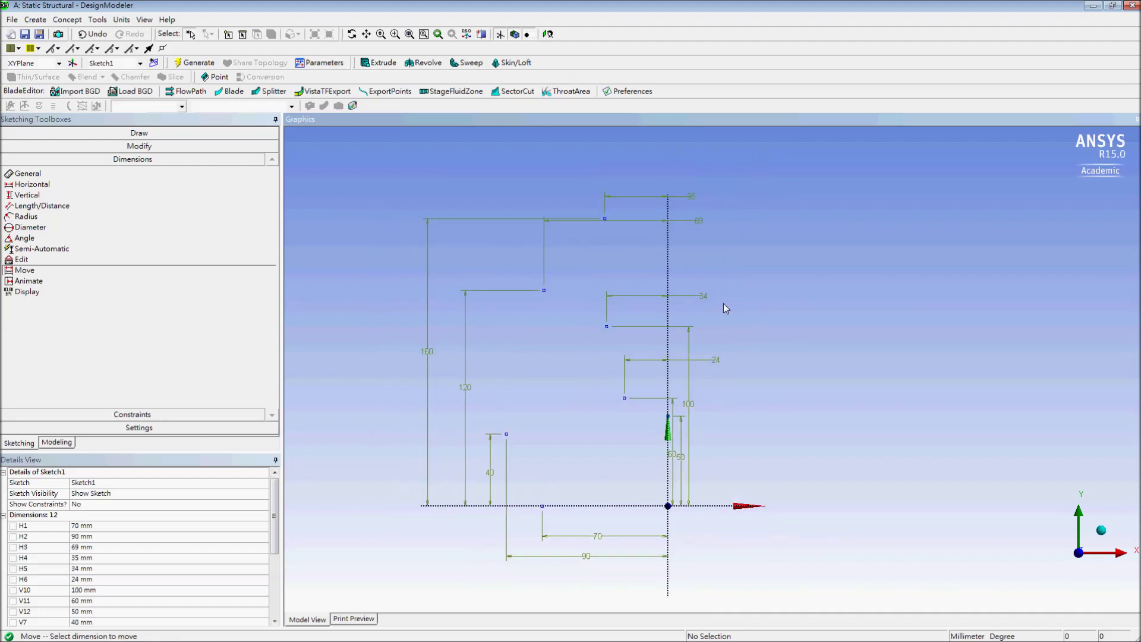
- Move the 69, 35, 34 and 24 mm horizontal dimensions so they are stacked clear of each other above the topmost point
scroll(719, 292, down, 1)
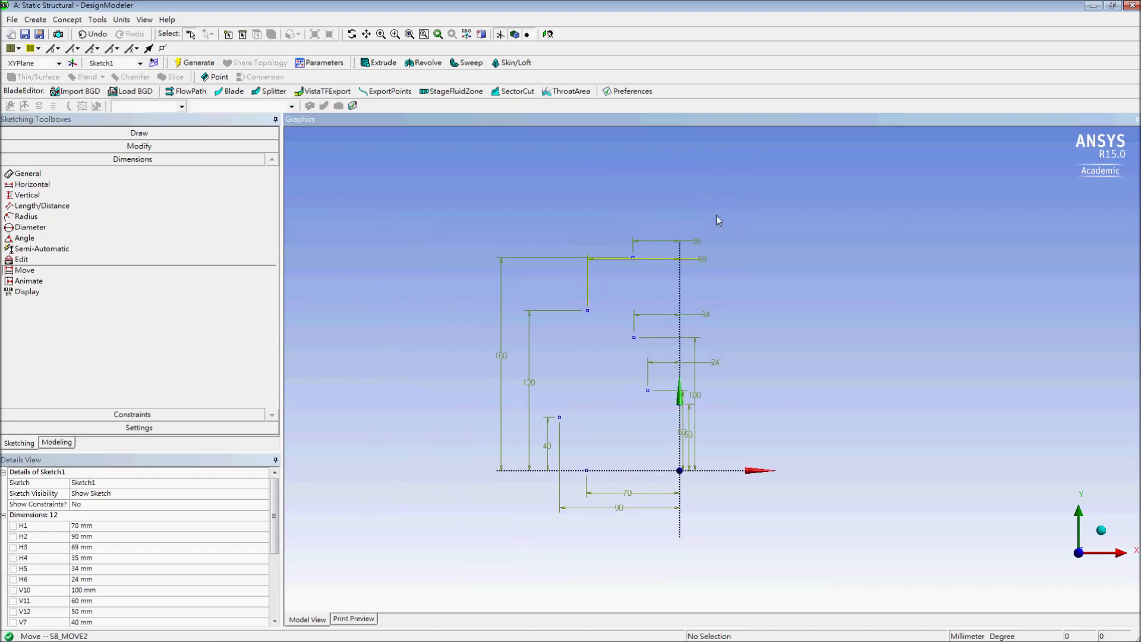
click(712, 188)
click(699, 241)
drag(705, 313, 711, 223)
drag(715, 362, 708, 241)
- Move the 100, 60 and 50 mm vertical dimensions so they are spaced apart to the right of the Y axis
drag(693, 395, 736, 394)
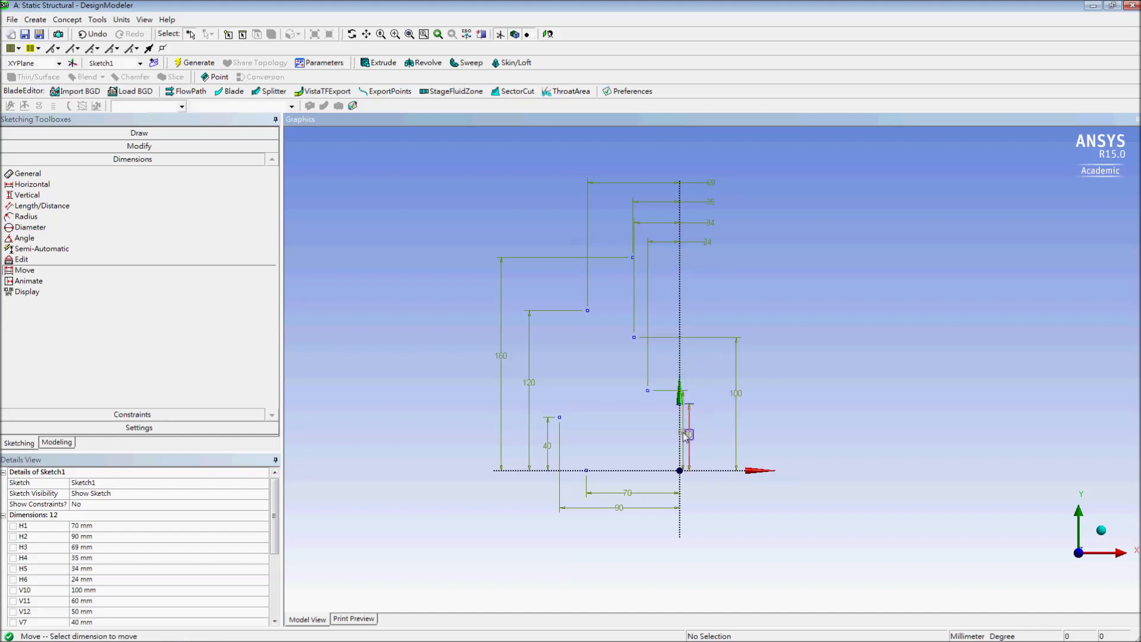
mouse_move(684, 433)
mouse_down()
mouse_move(719, 424)
mouse_move(699, 440)
mouse_up()
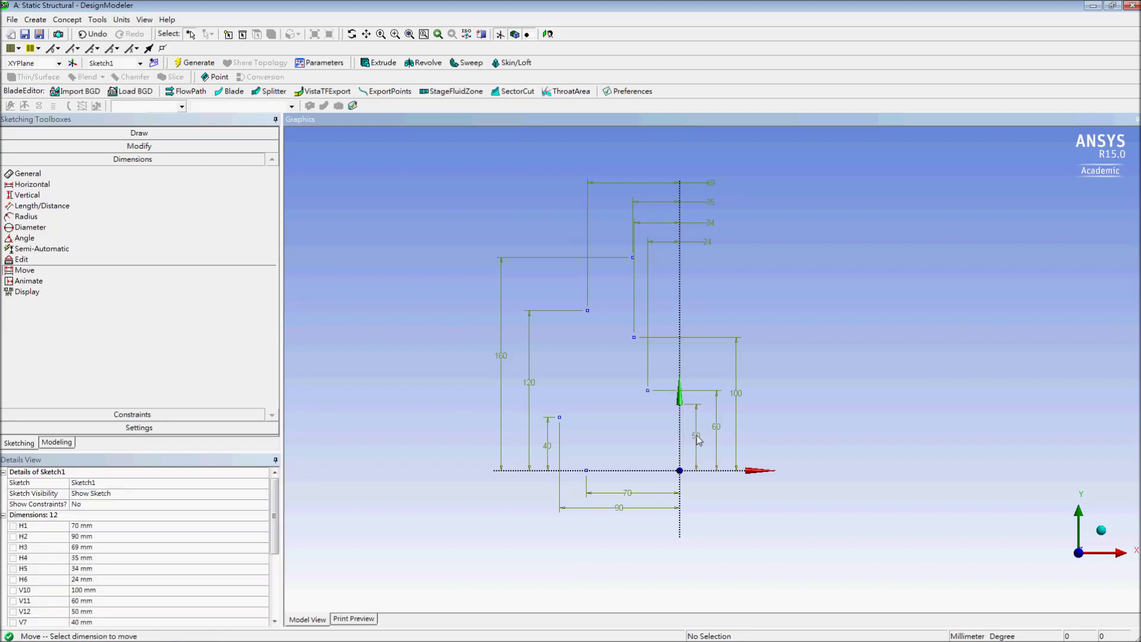
click(410, 34)
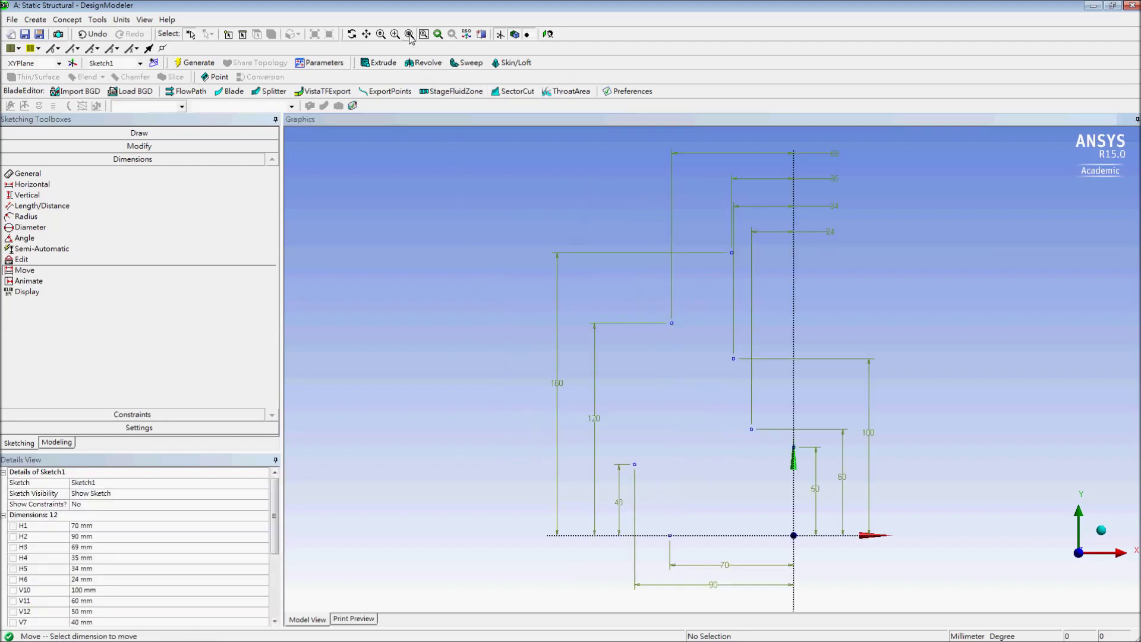
- Draw an open-ended spline from the point on the X axis through the two outer points to the topmost point
click(139, 133)
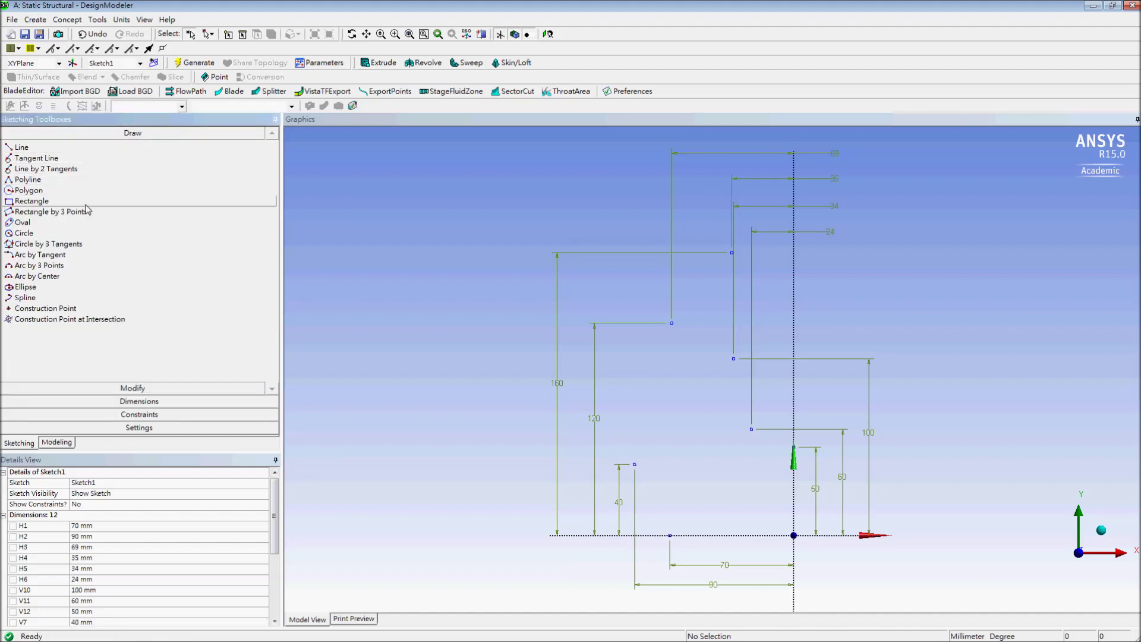
click(51, 299)
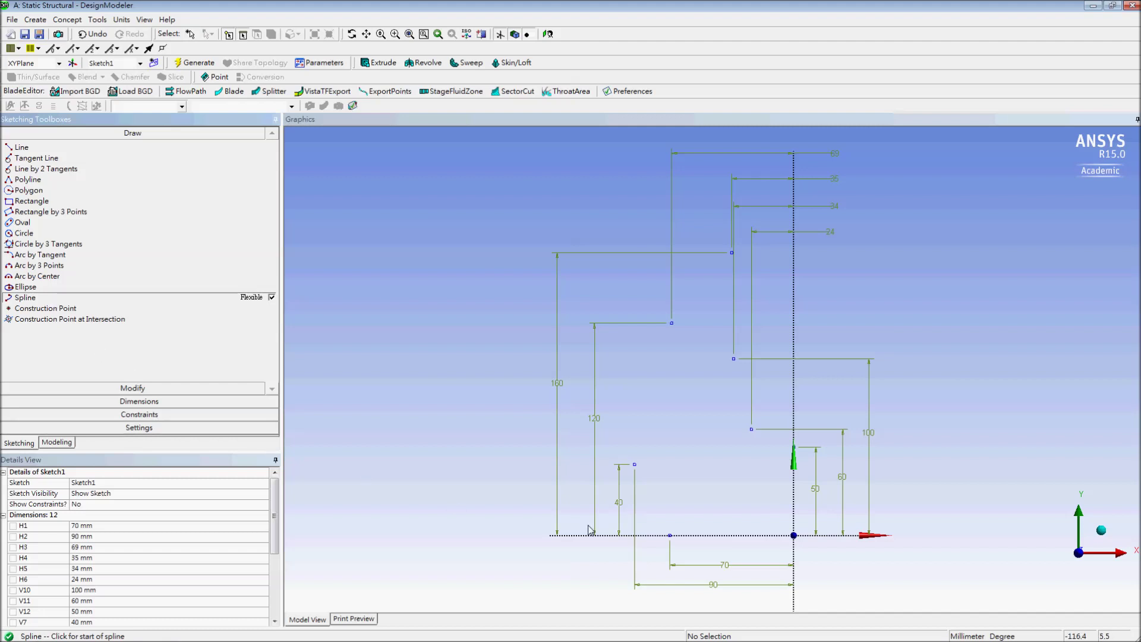
click(671, 535)
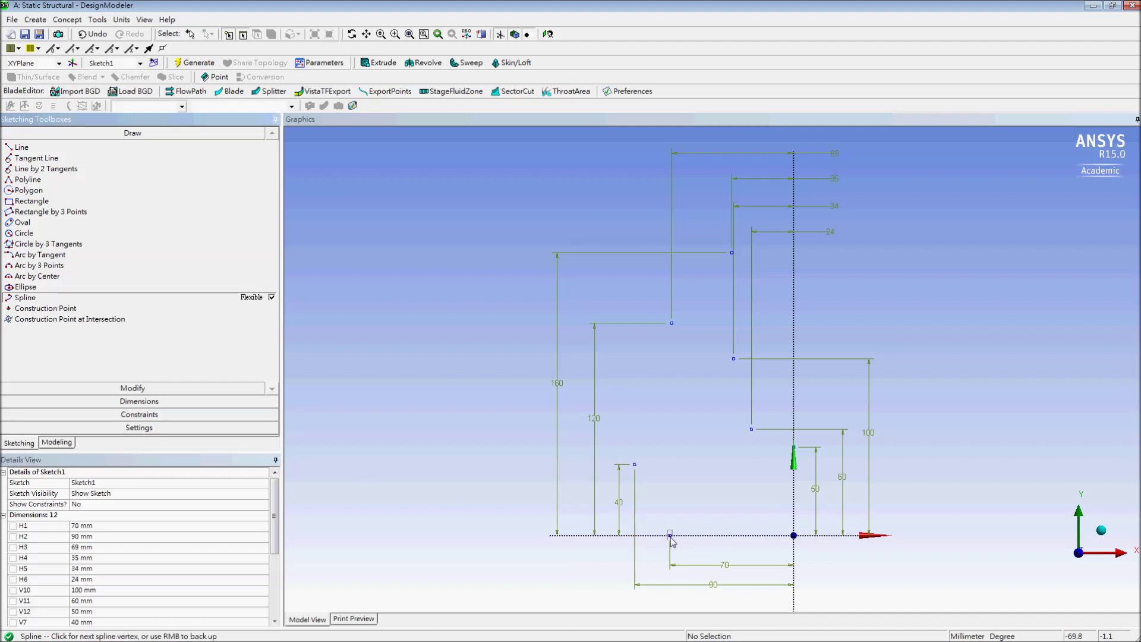
click(635, 464)
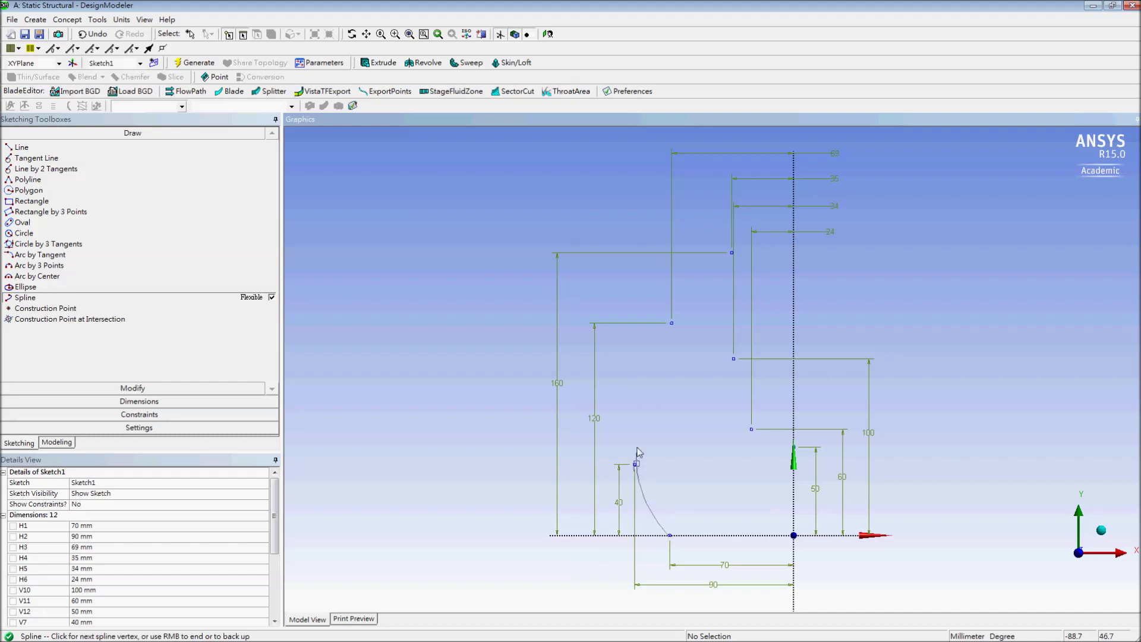
click(672, 324)
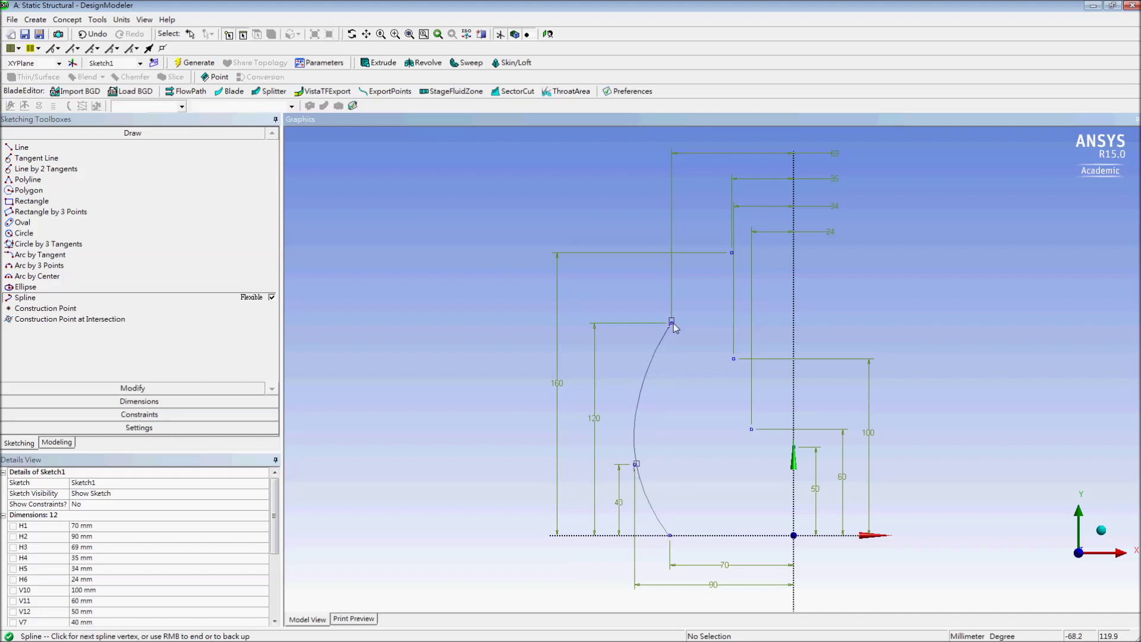
click(733, 253)
right_click(618, 218)
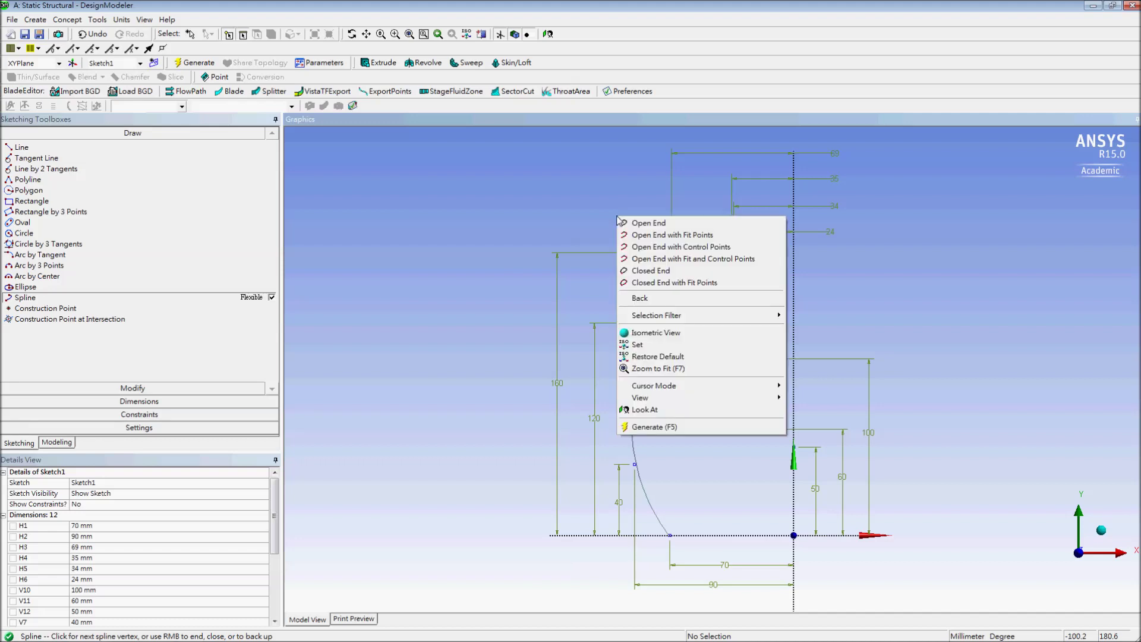
click(717, 225)
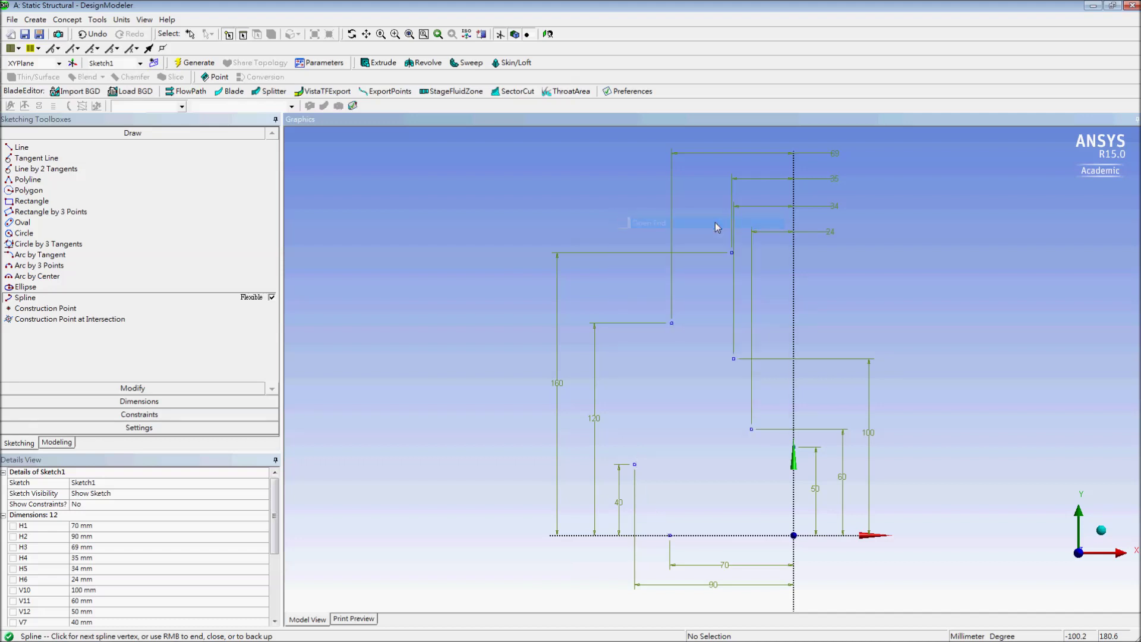
- Draw an open-ended spline from the topmost point through the two inner points to the point on the Y axis
click(733, 252)
click(733, 358)
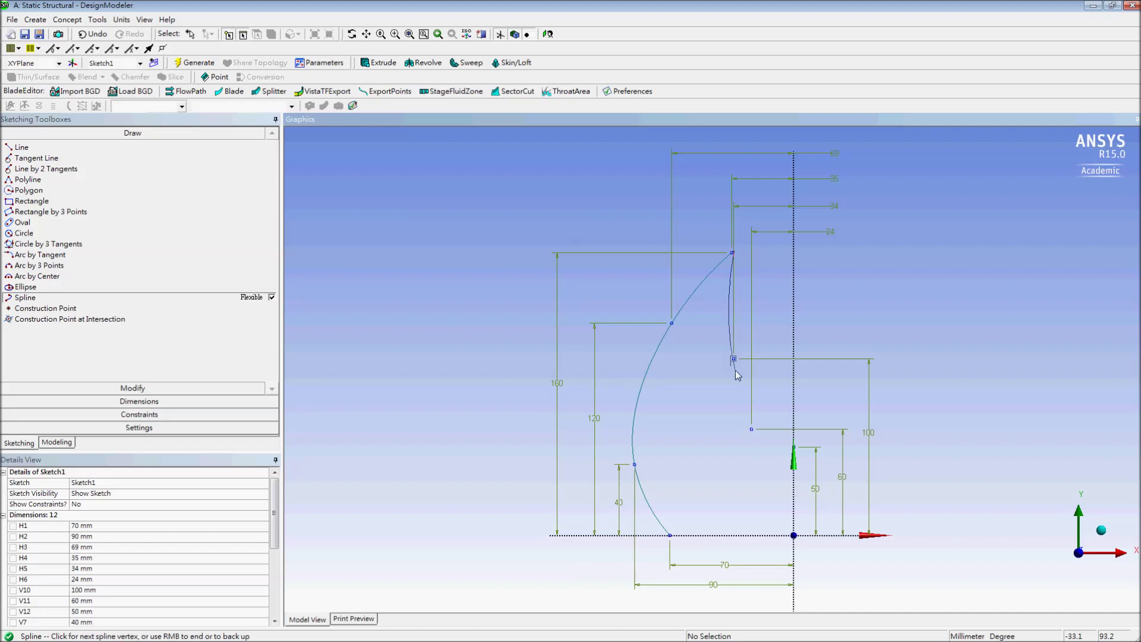
click(752, 428)
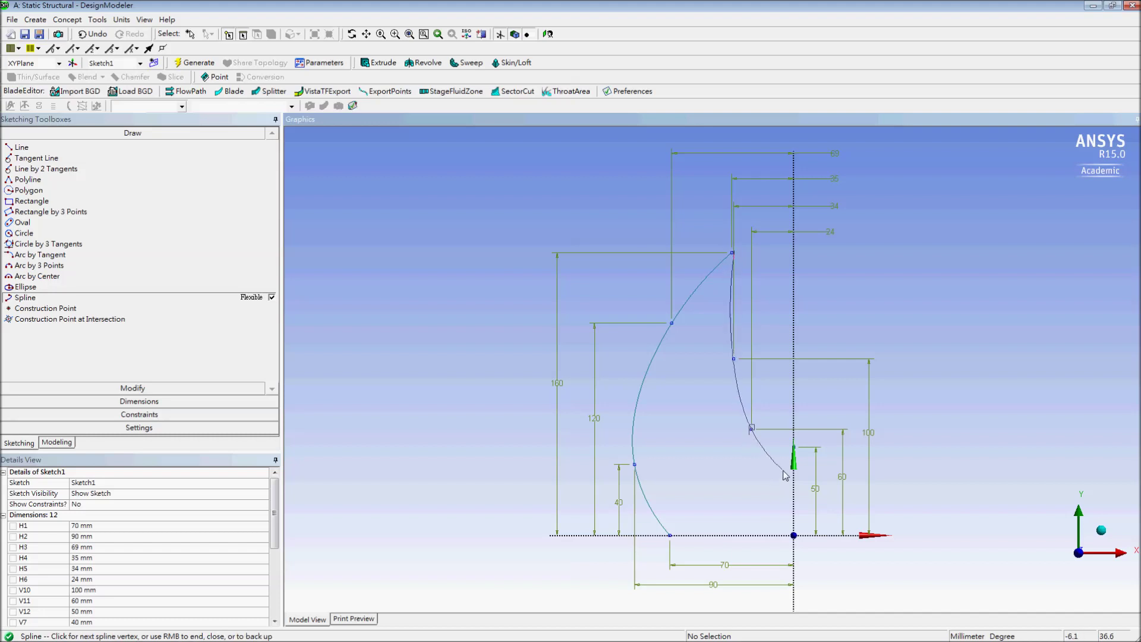
click(794, 447)
right_click(866, 302)
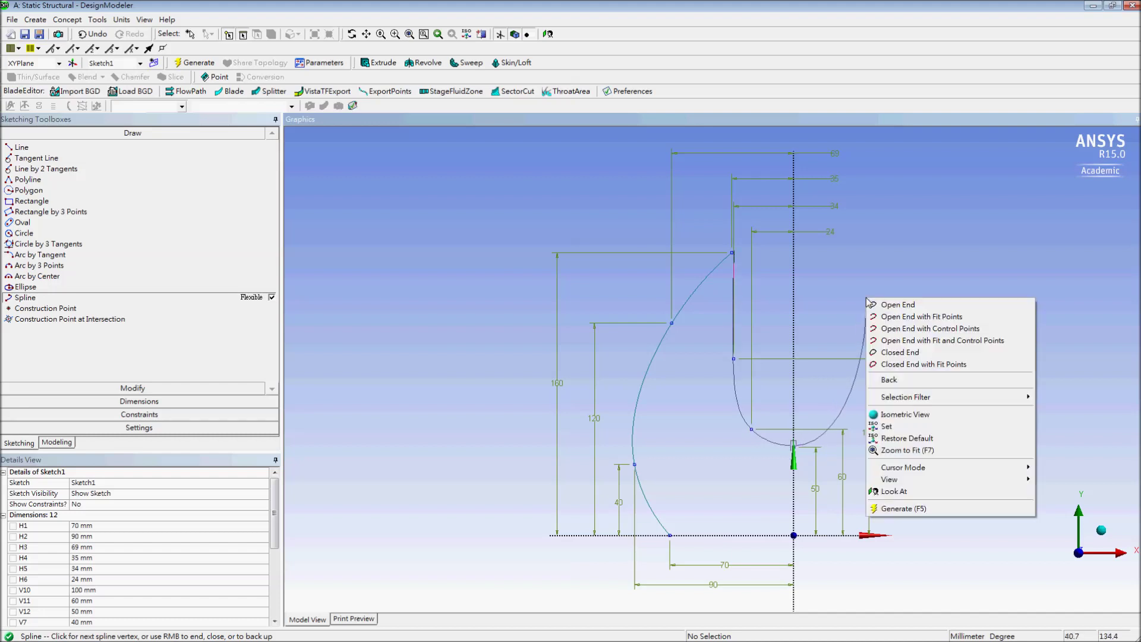
click(897, 304)
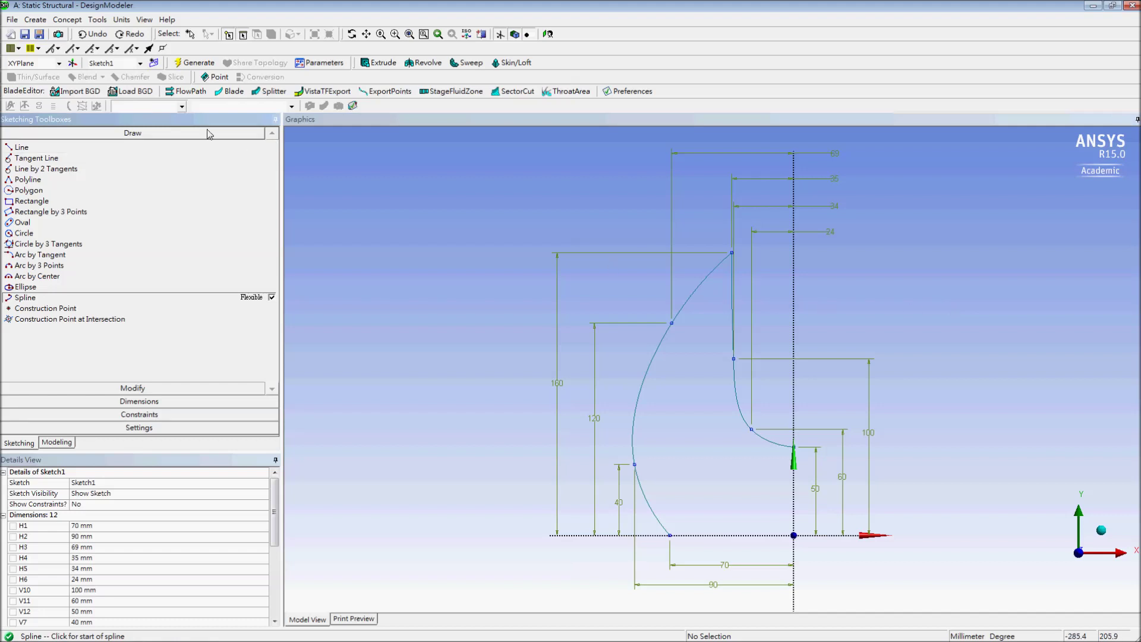
- Create a line body from Sketch1 with Lines From Sketches, using the Add Material operation, and generate it
click(63, 21)
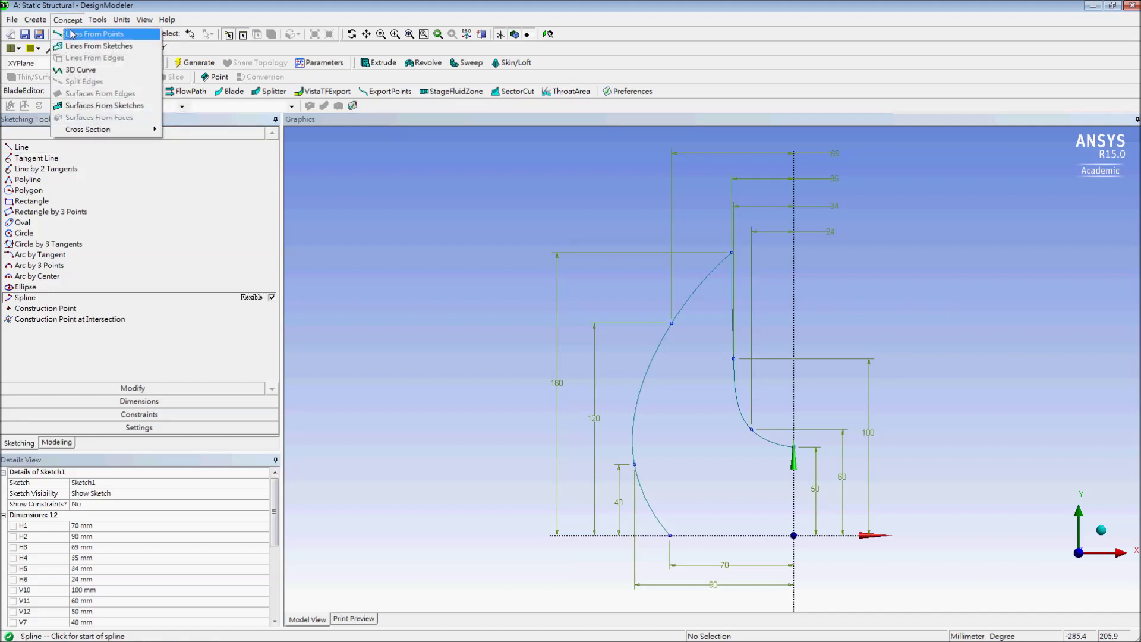
click(128, 48)
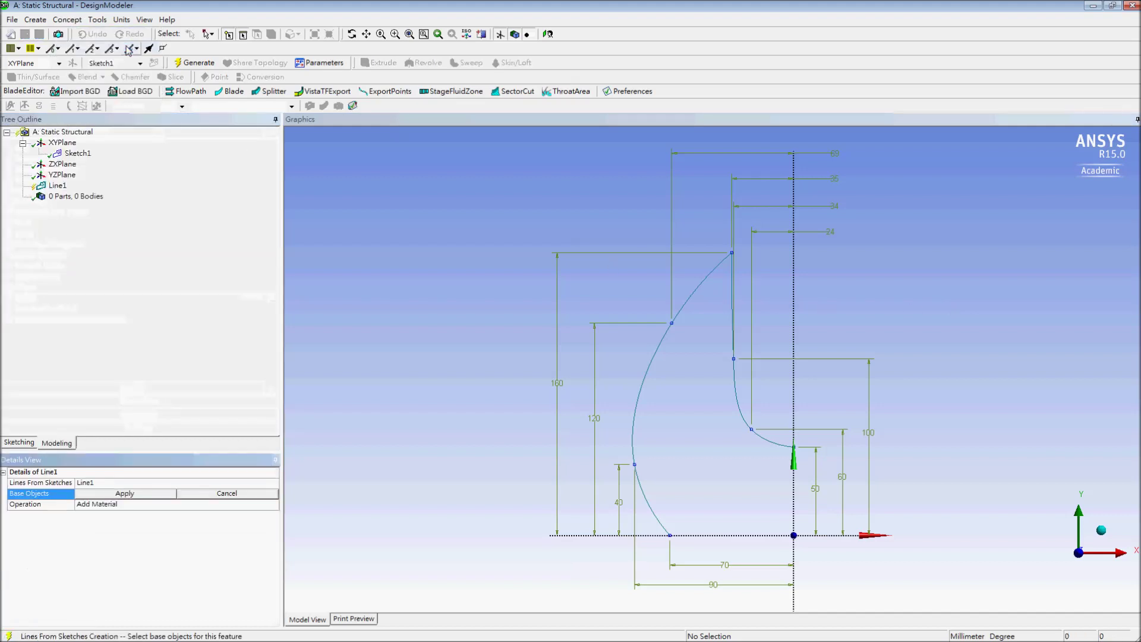
click(78, 153)
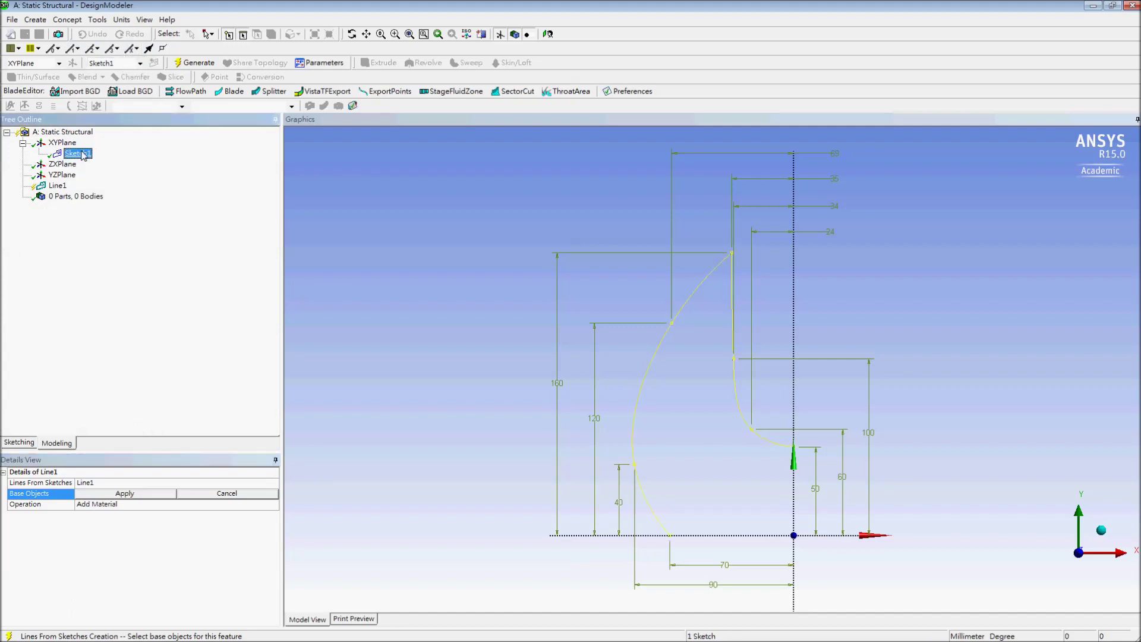
click(137, 494)
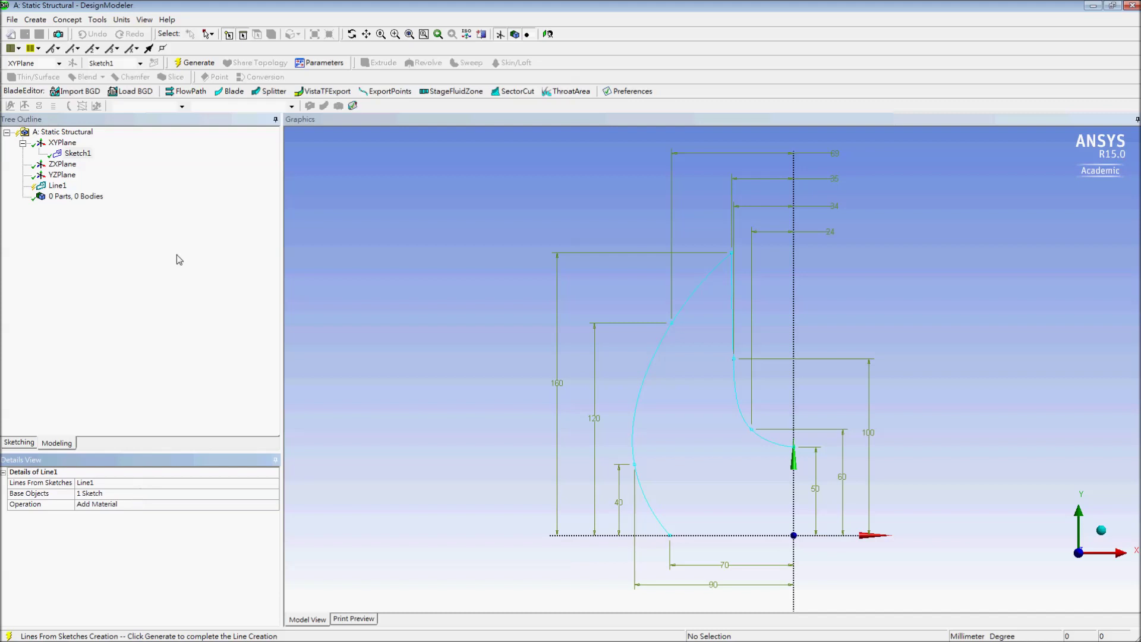
click(198, 63)
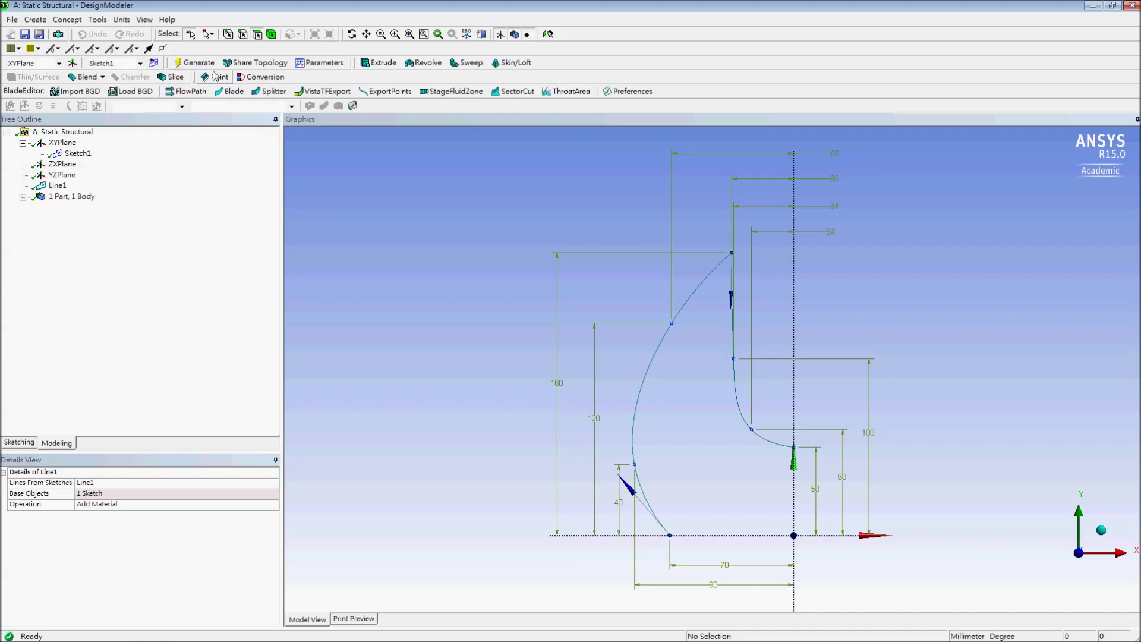
- Hide the plane display and show the line body in isometric view
click(500, 35)
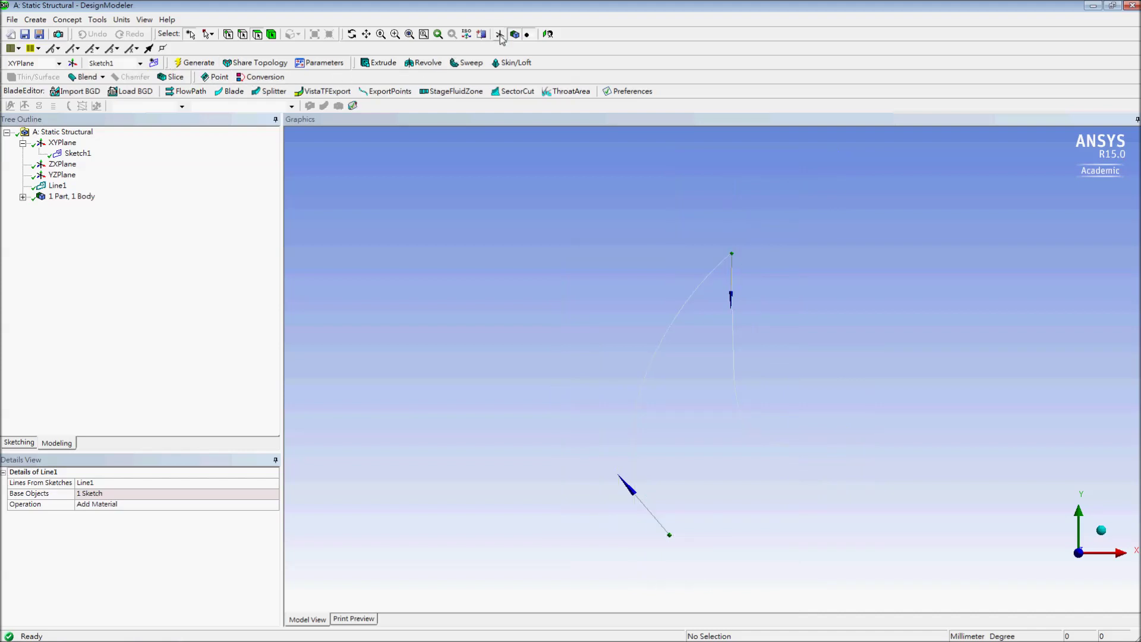
click(146, 23)
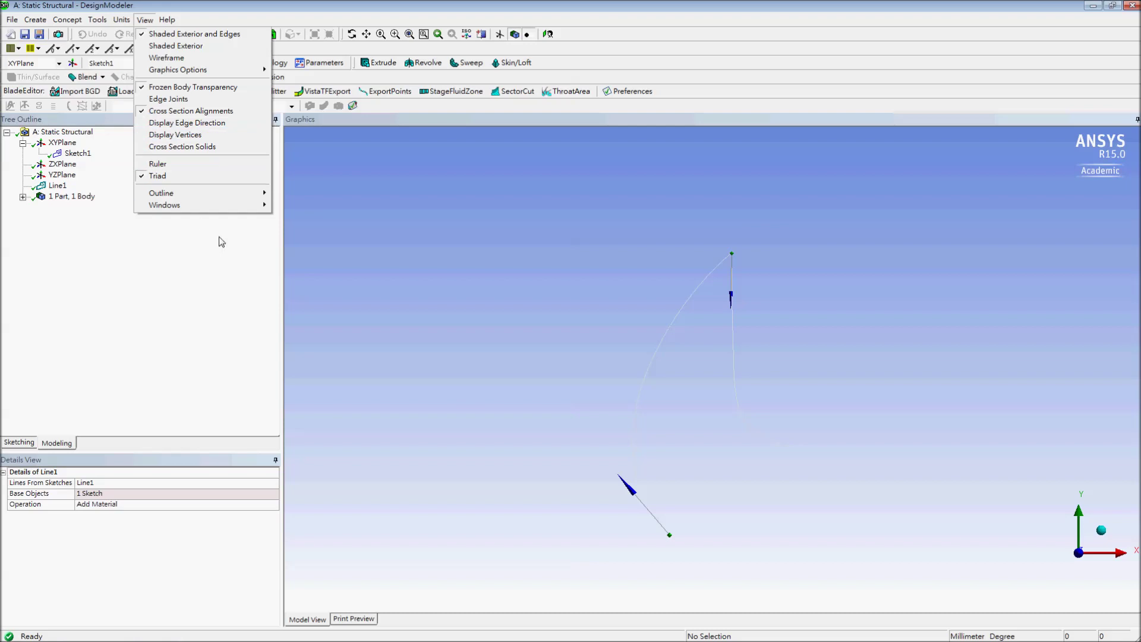
click(1102, 531)
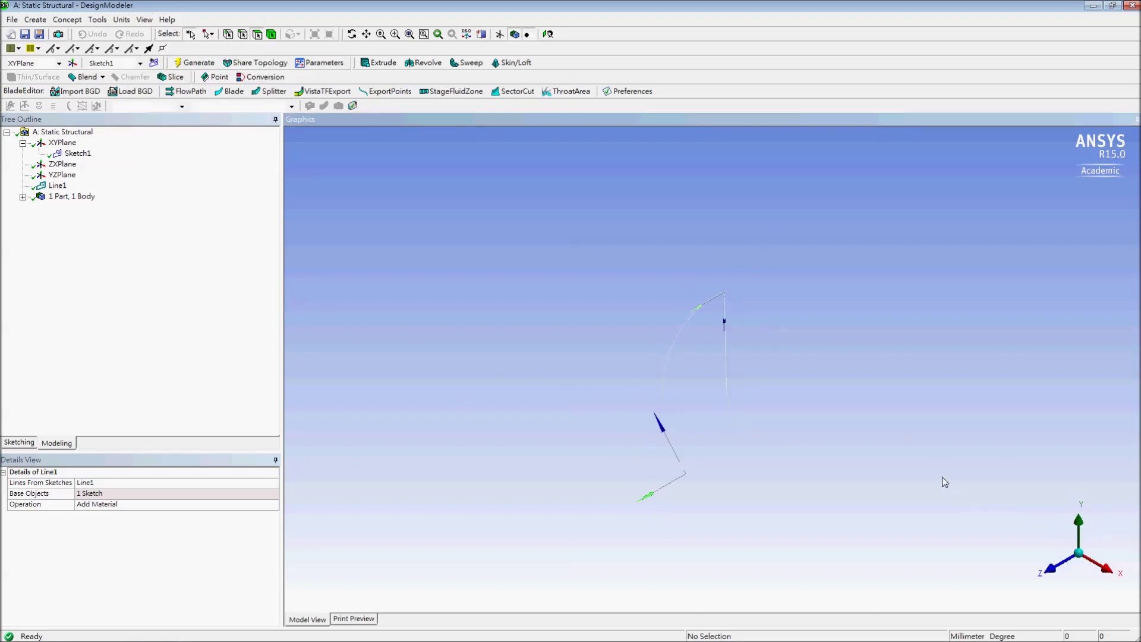
- Turn the Cross Section Alignments display off and back on
click(145, 20)
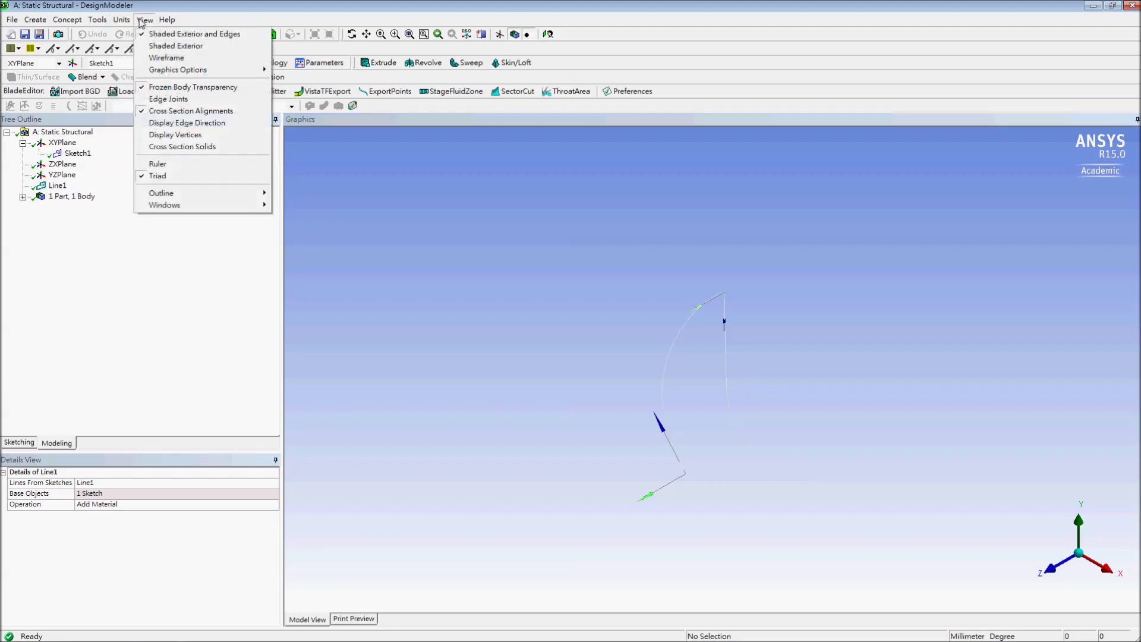
click(212, 113)
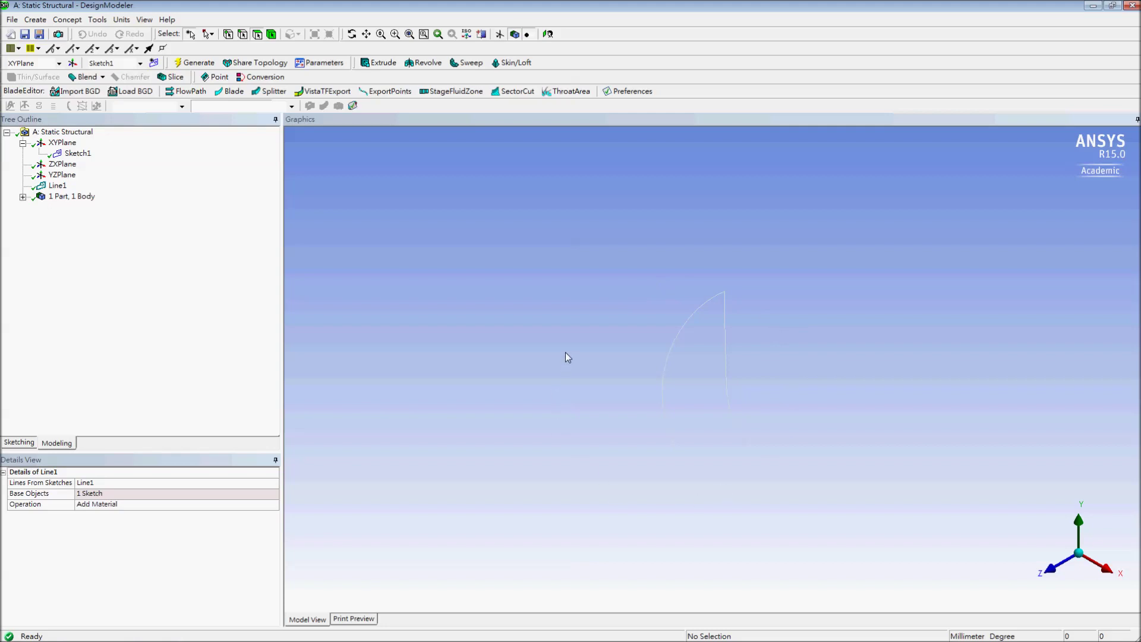
click(144, 21)
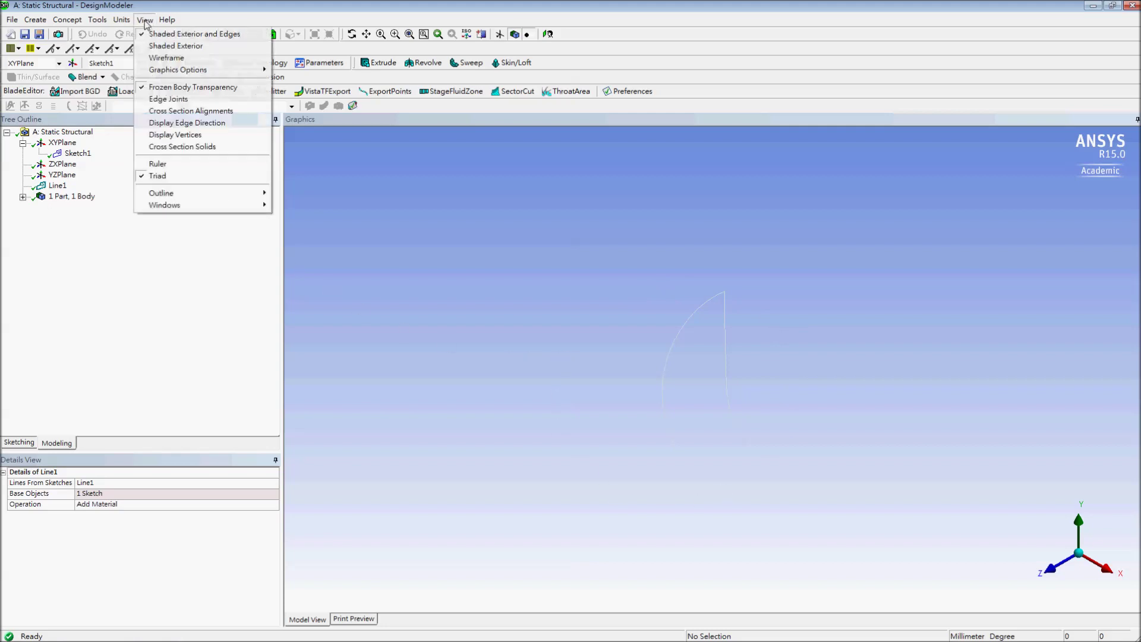
click(202, 112)
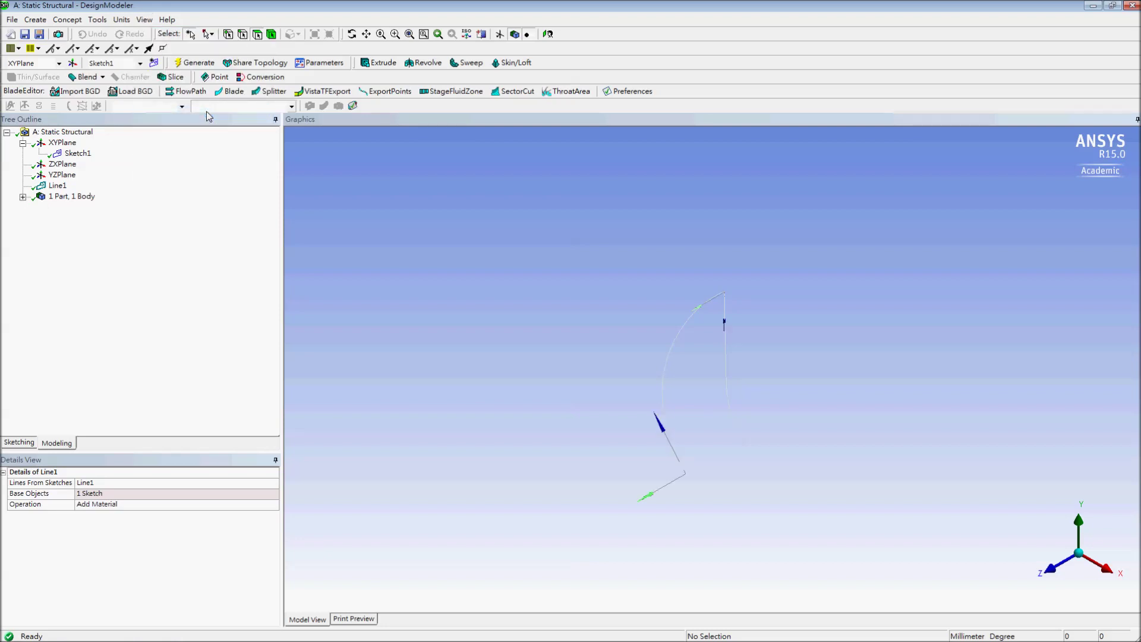
- Create a rectangular cross section with B set to 1 mm and H set to 5 mm
click(68, 22)
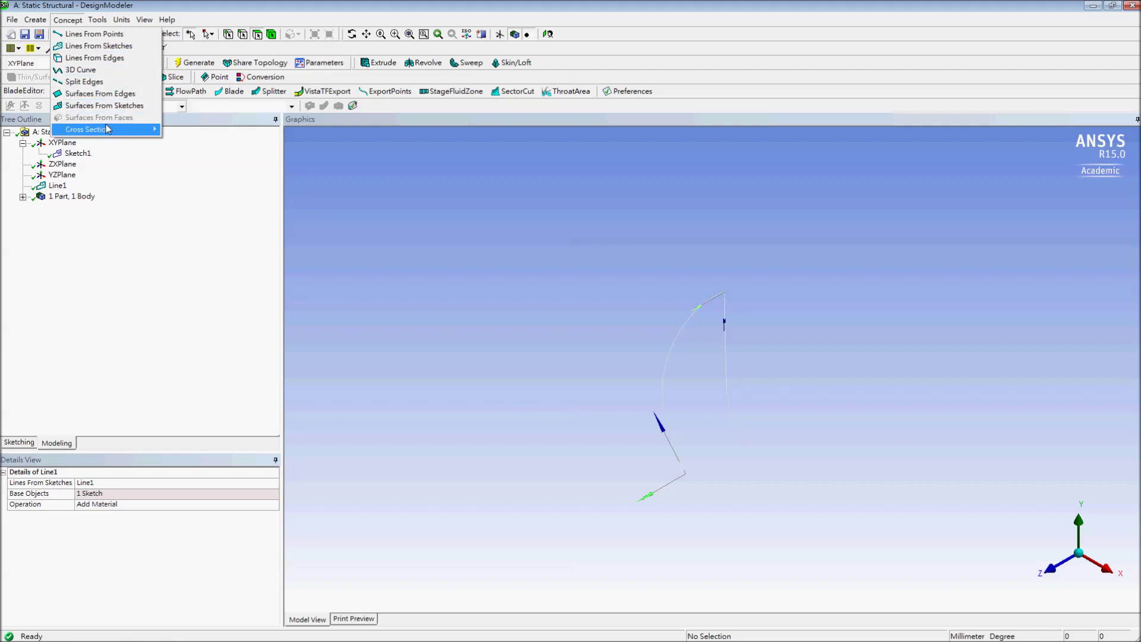
mouse_move(111, 131)
click(202, 130)
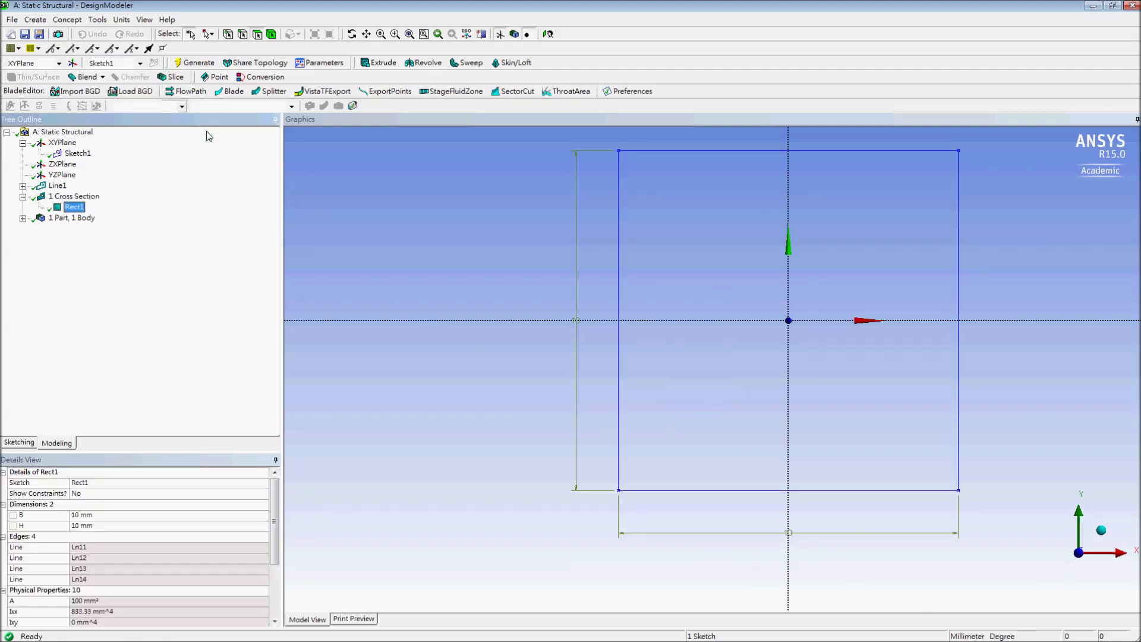
click(88, 516)
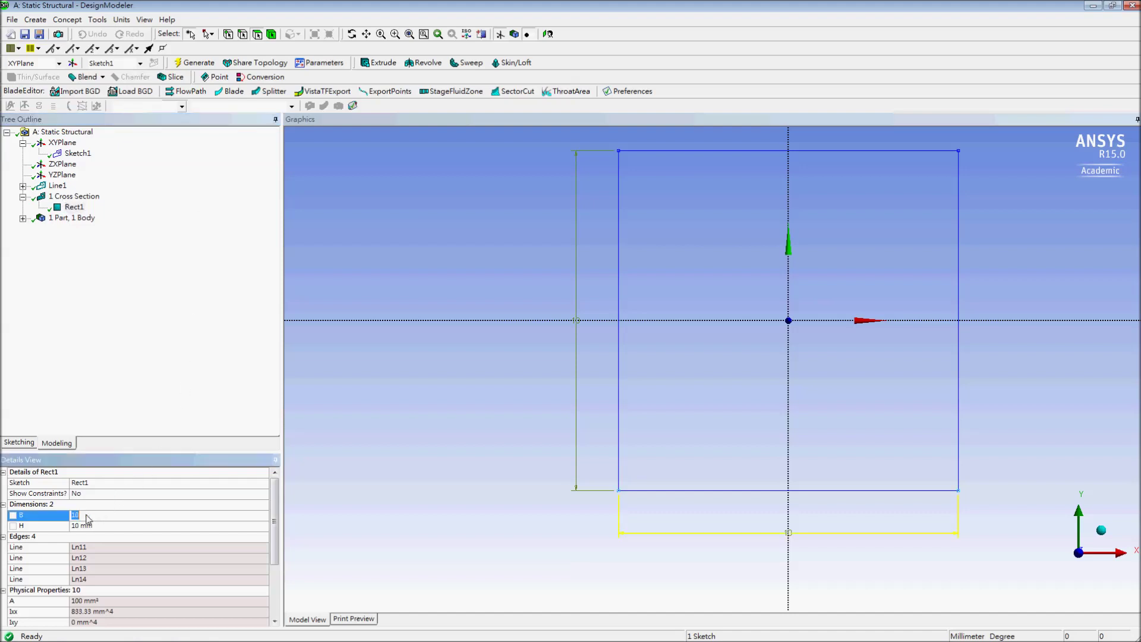
text(1)
key(Return)
click(82, 527)
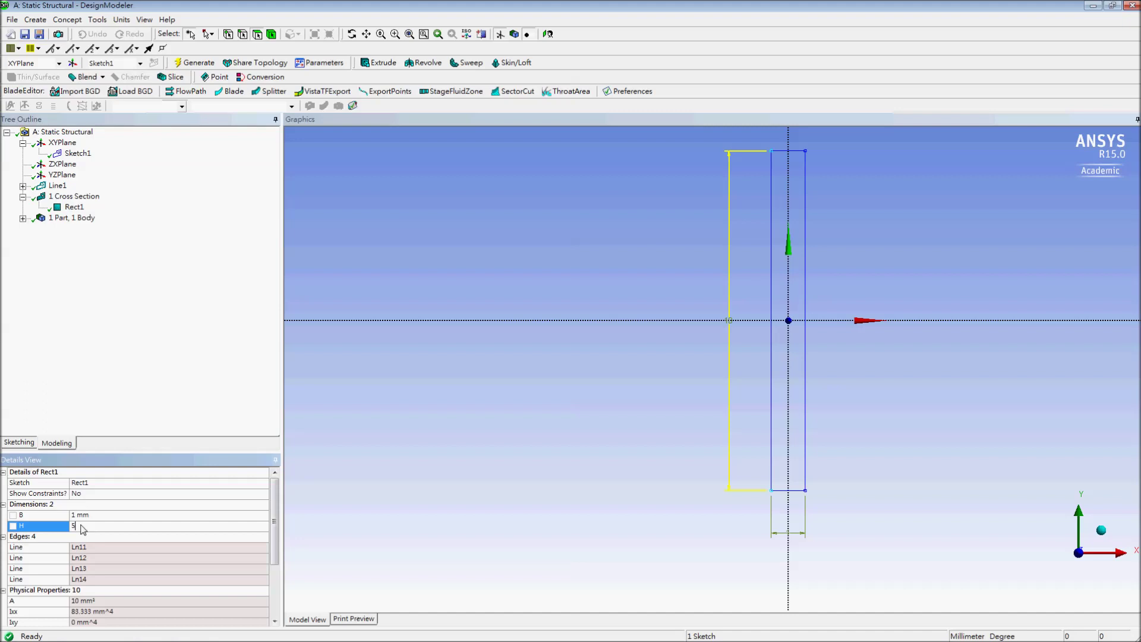
key(Return)
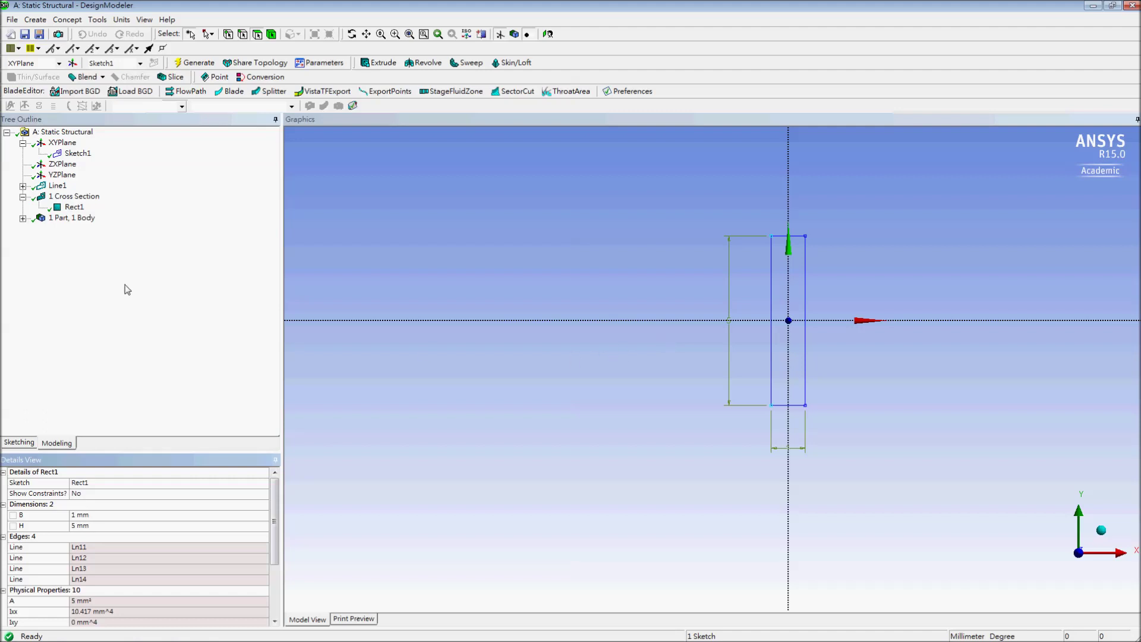
- Assign the Rect1 cross section to the line body
click(22, 218)
click(86, 231)
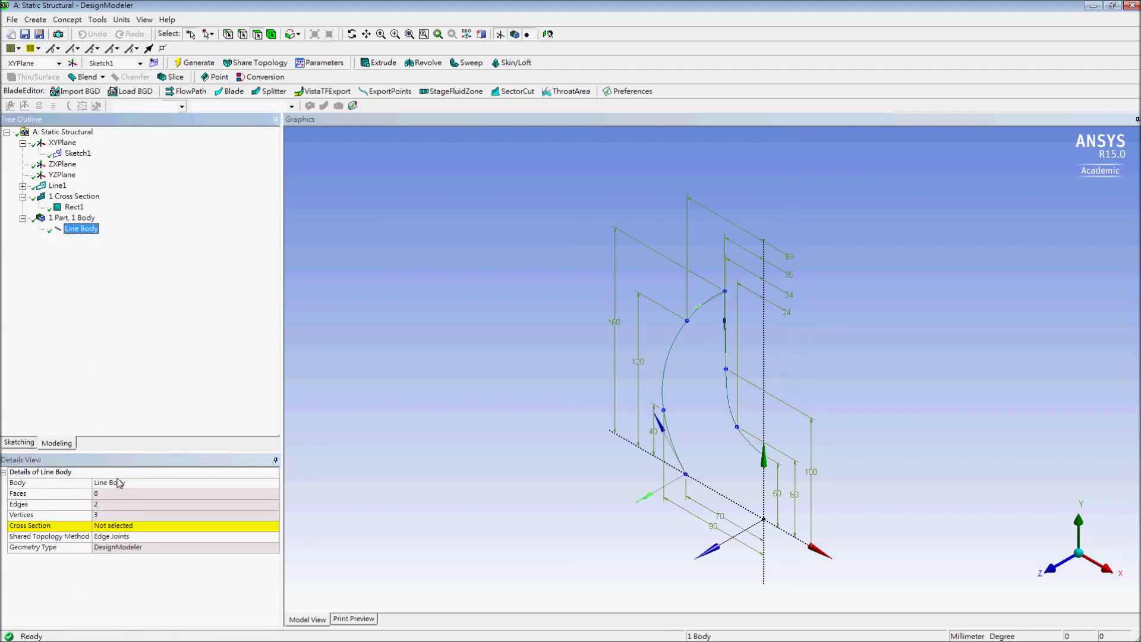
click(128, 527)
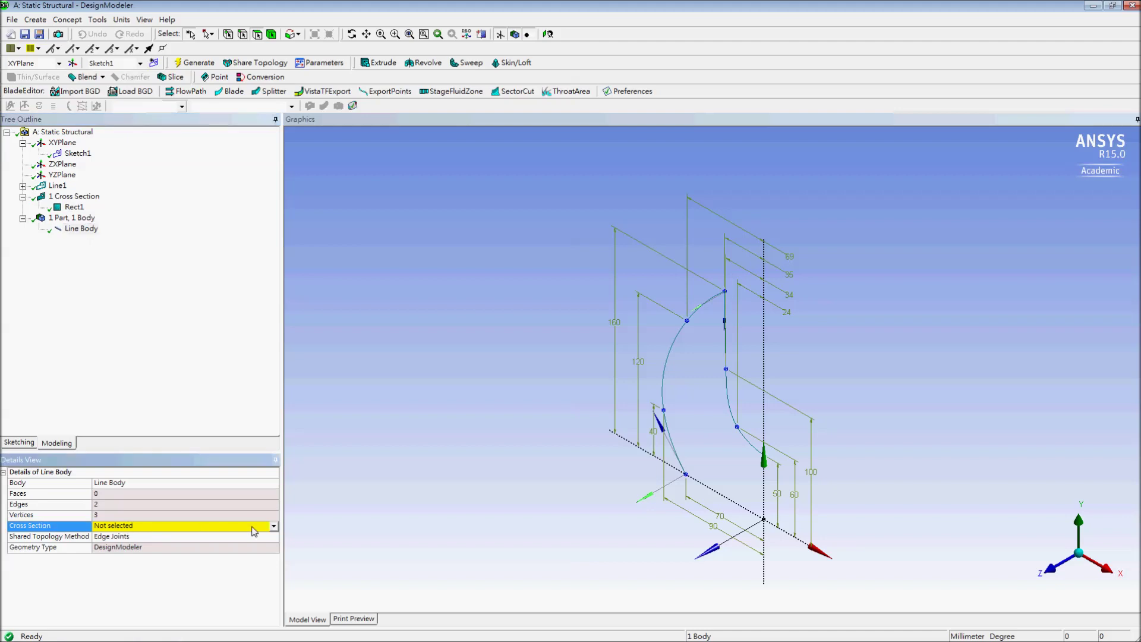
click(274, 526)
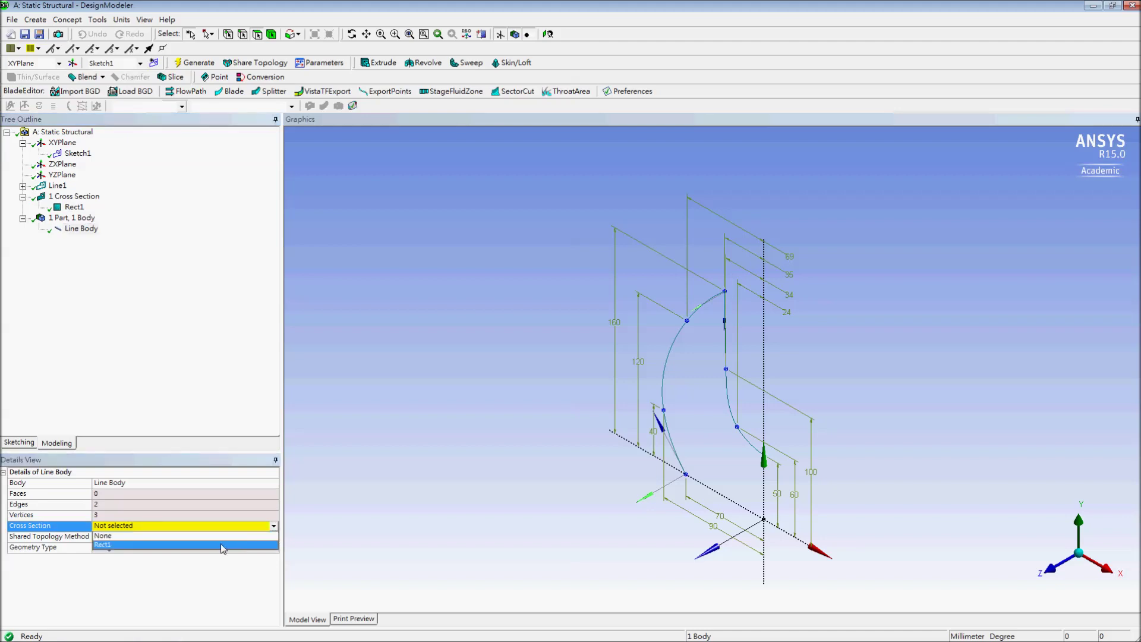
click(223, 546)
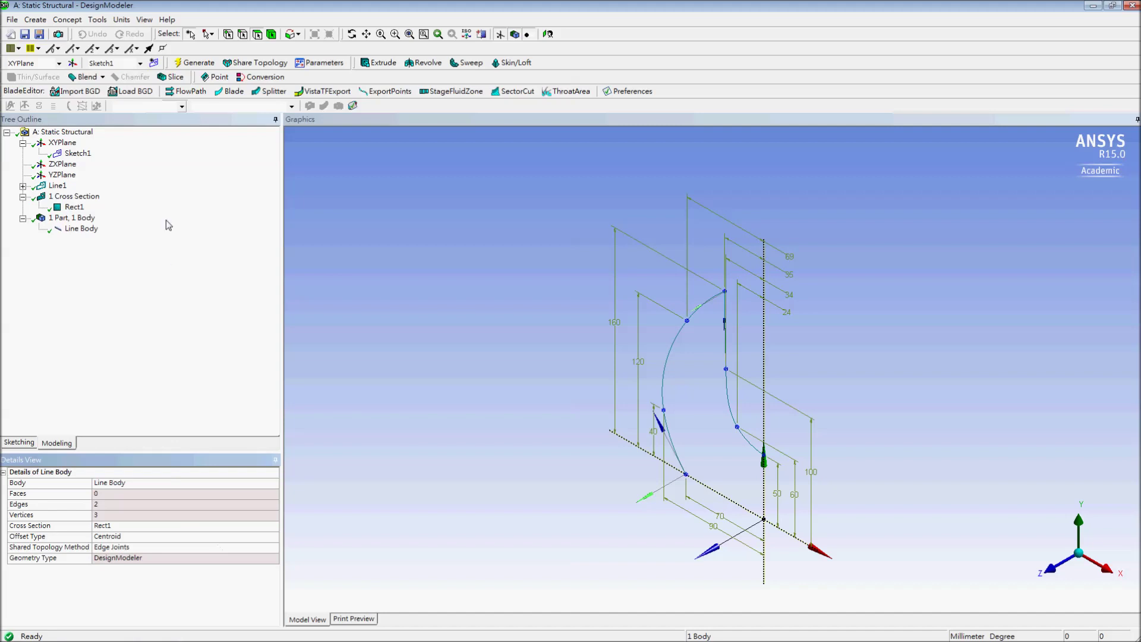
- Display the line body with Cross Section Solids and inspect the cross section alignment of its long curved edge
click(144, 20)
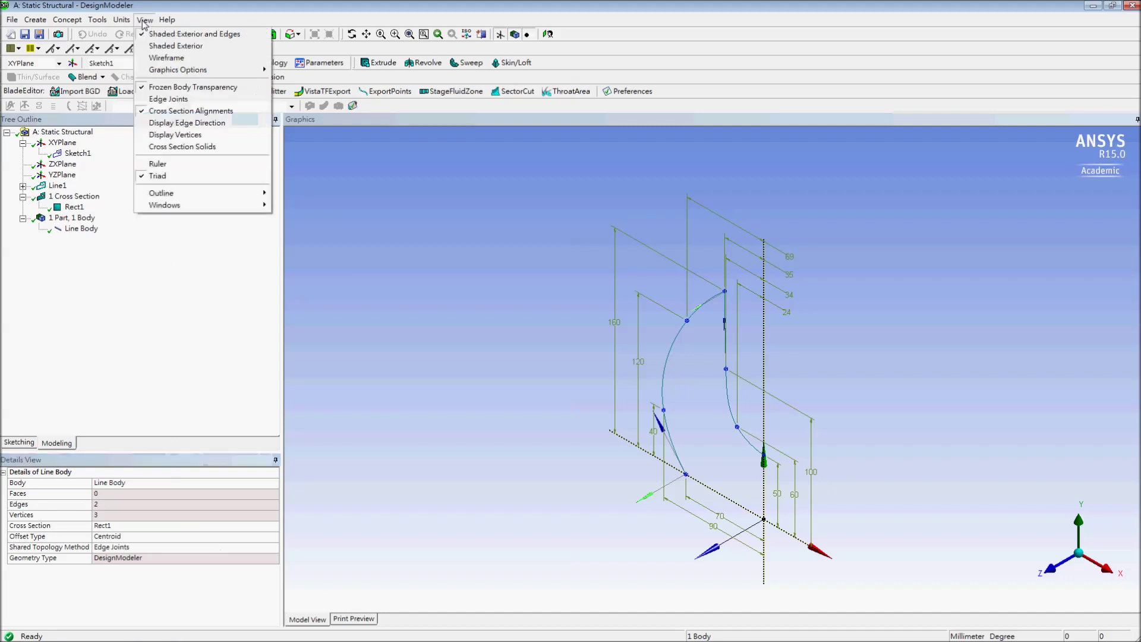
click(220, 152)
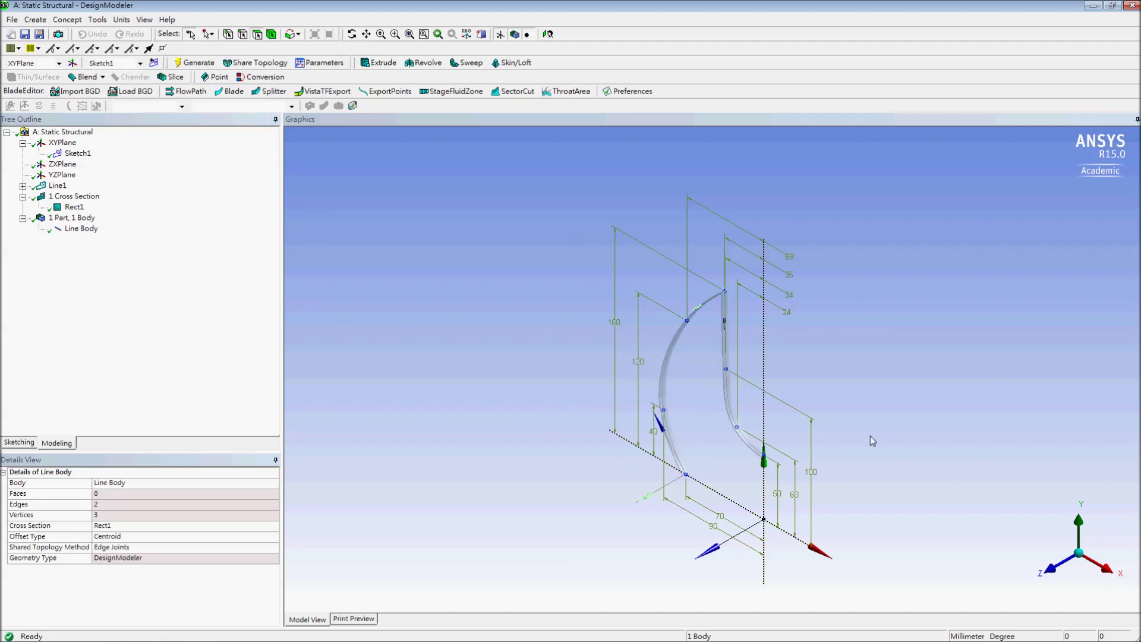
click(418, 414)
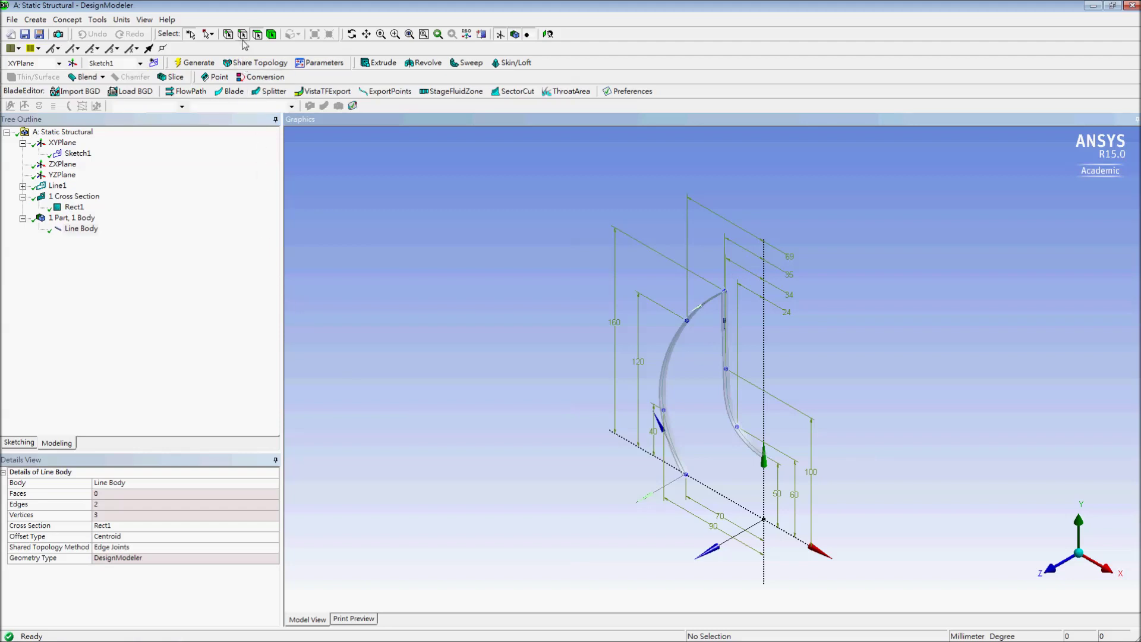
click(81, 229)
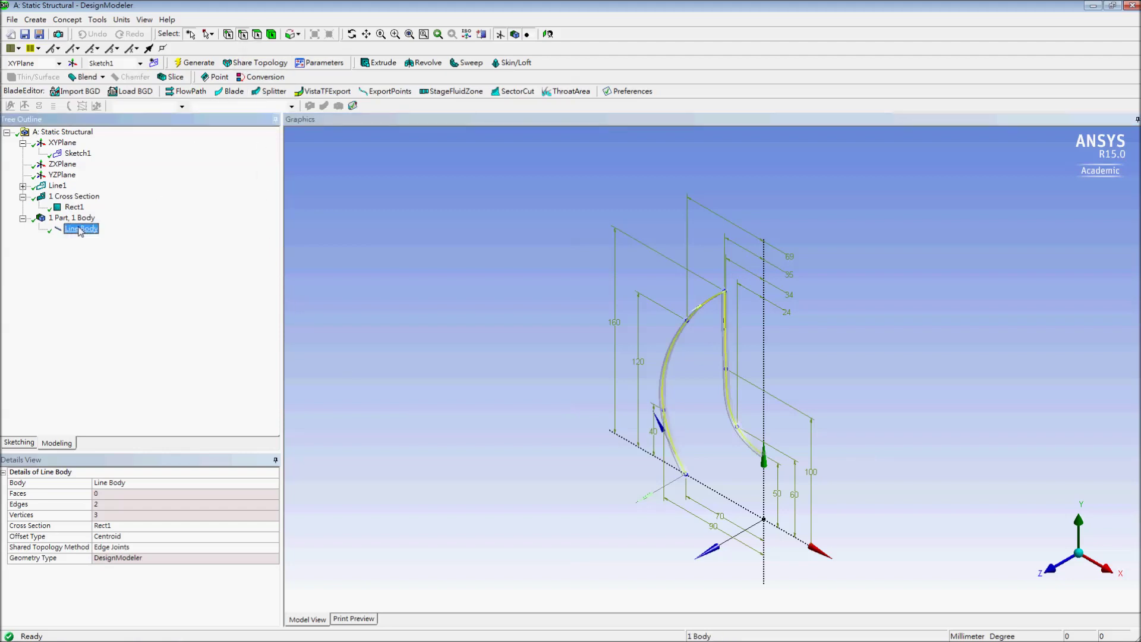
click(668, 369)
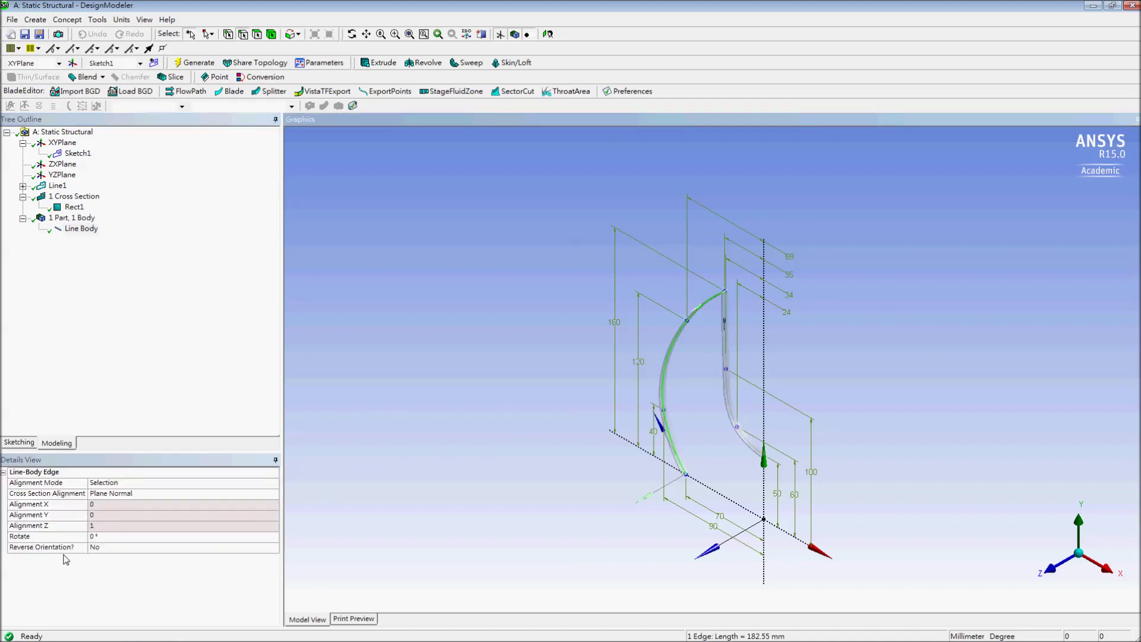
- Close DesignModeler and add a new material named POM to the Engineering Data of the Static Structural system in Workbench
click(12, 21)
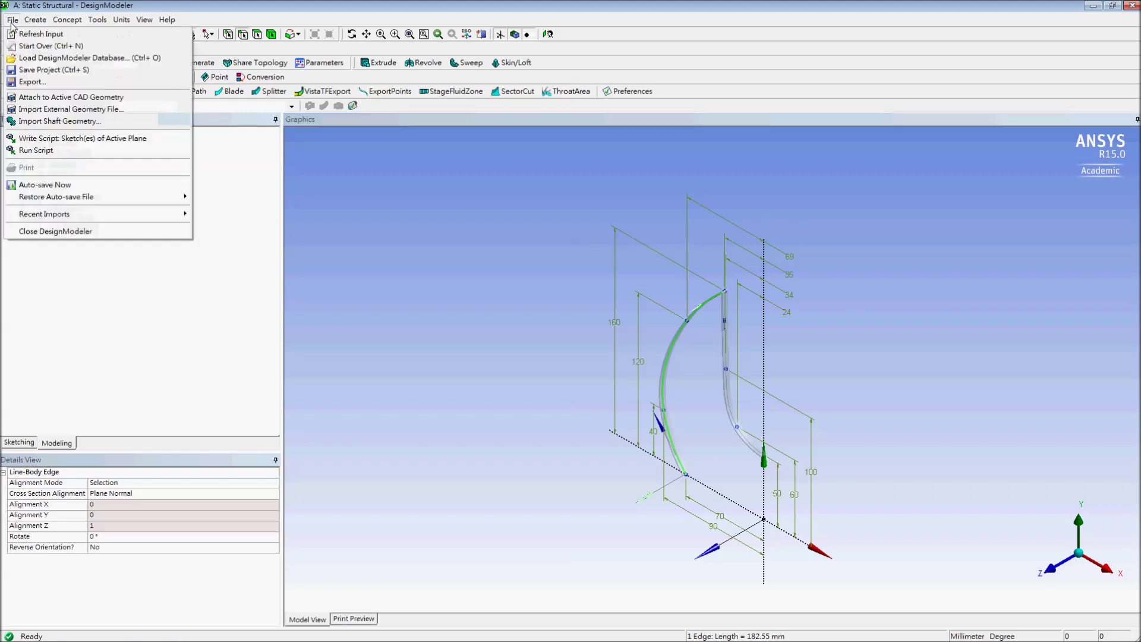
click(75, 232)
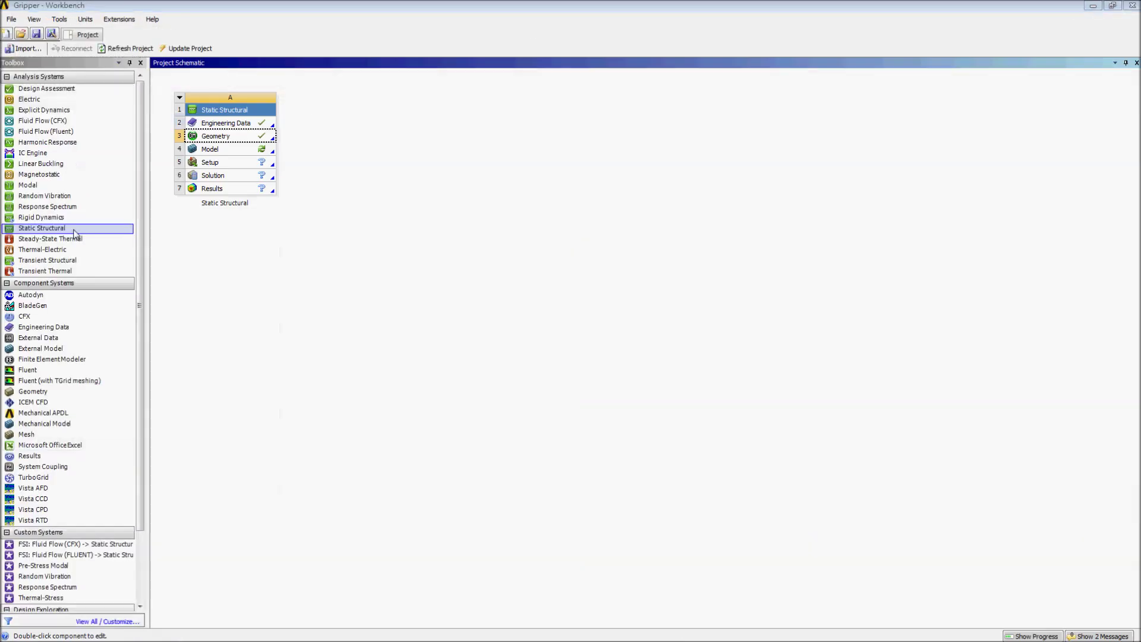
double_click(236, 123)
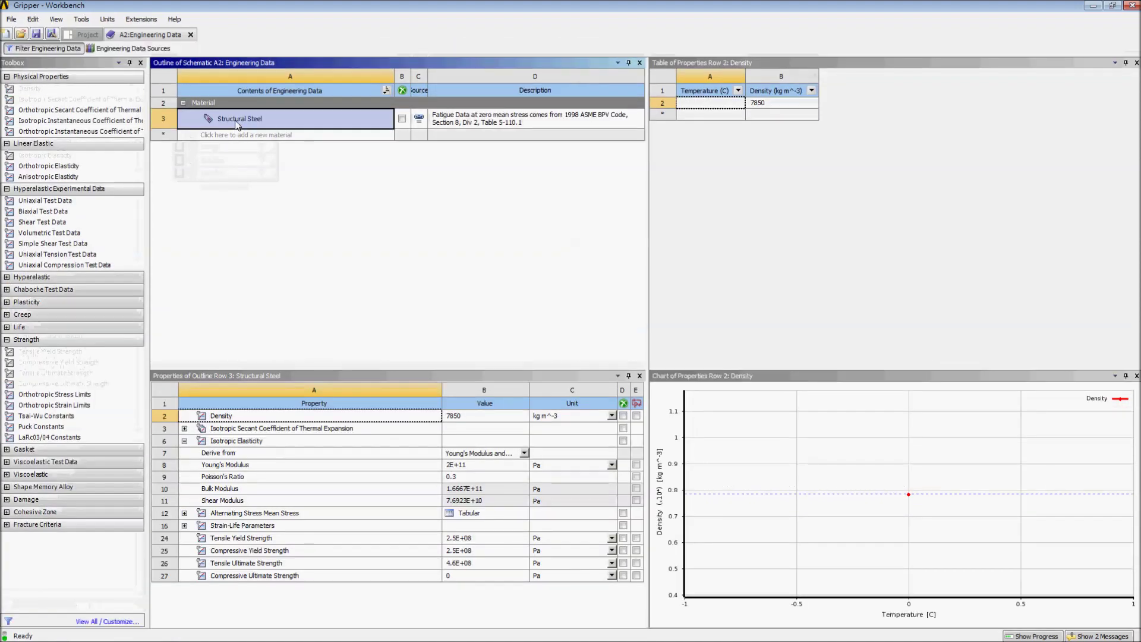
click(237, 137)
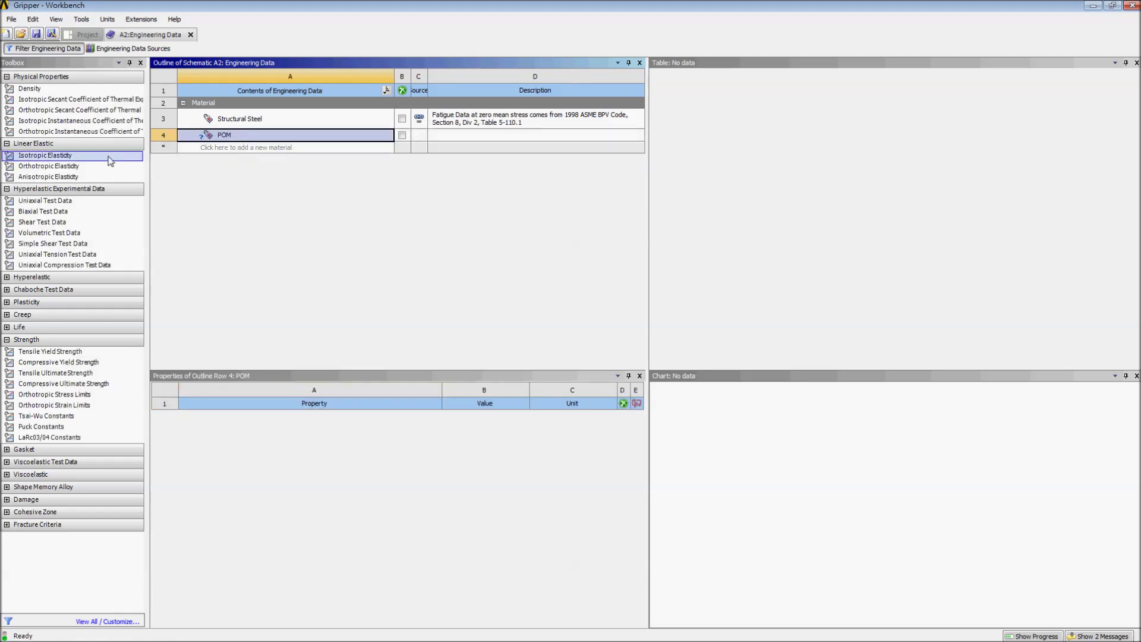
- Give POM Isotropic Elasticity with a Young's Modulus of 2e9 Pa and a Poisson's Ratio of 0.35
click(82, 158)
double_click(83, 158)
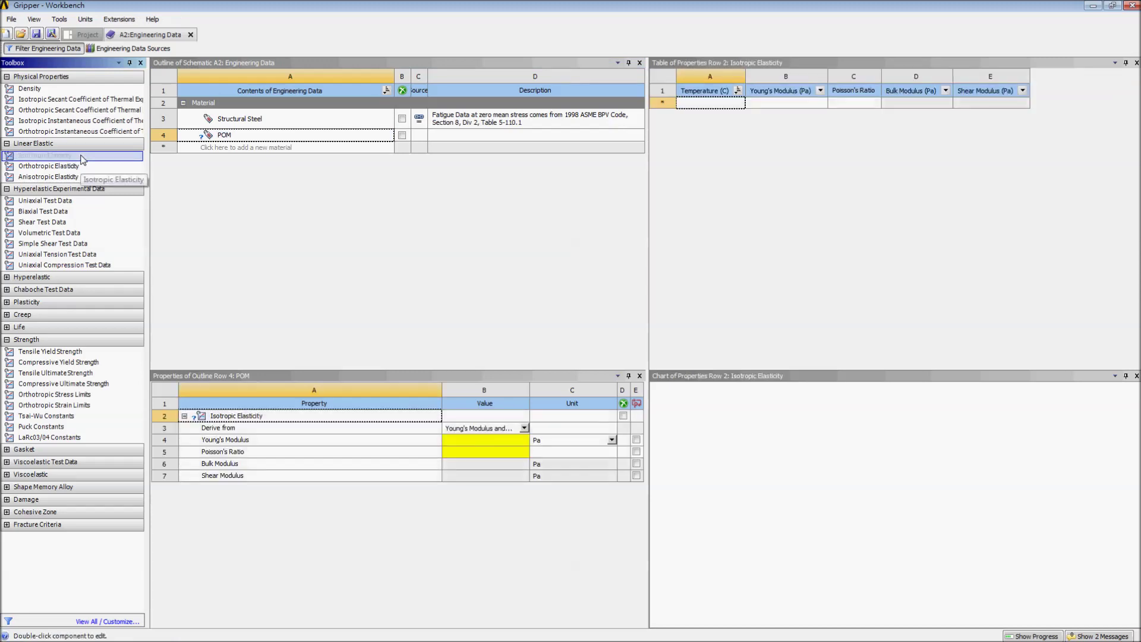
click(479, 441)
text(2e)
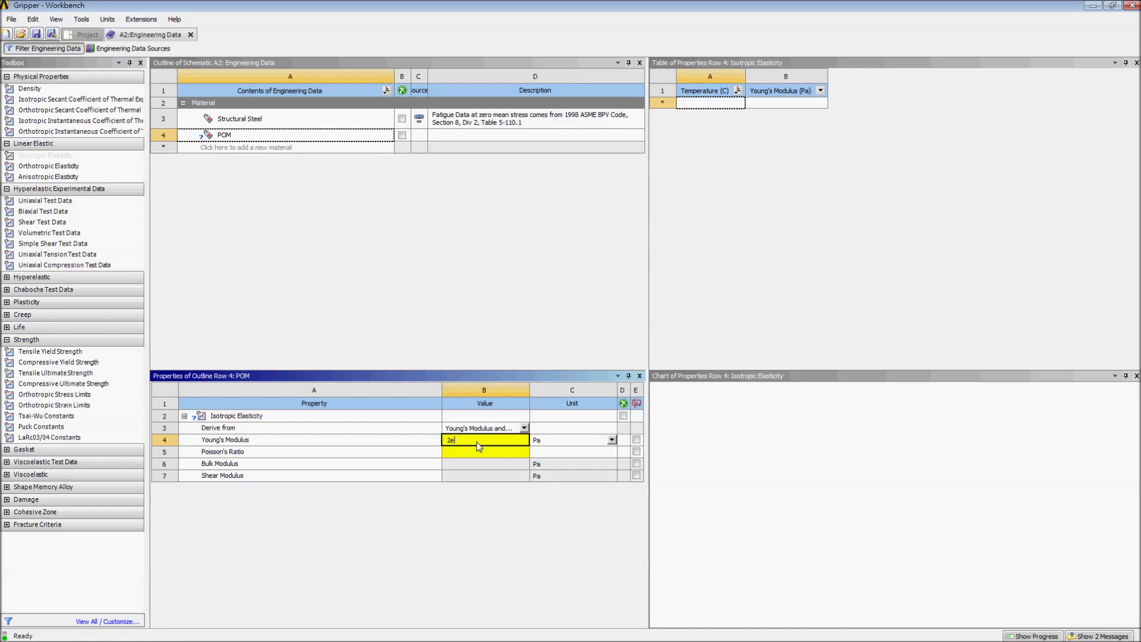
text(9)
key(Return)
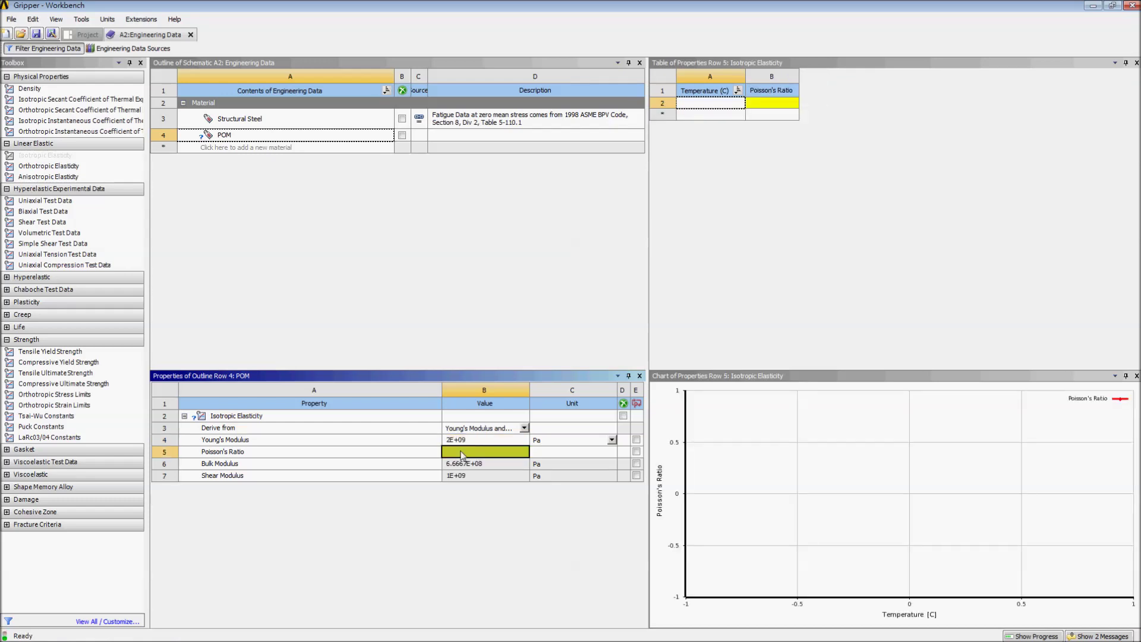
text(0.35)
key(Return)
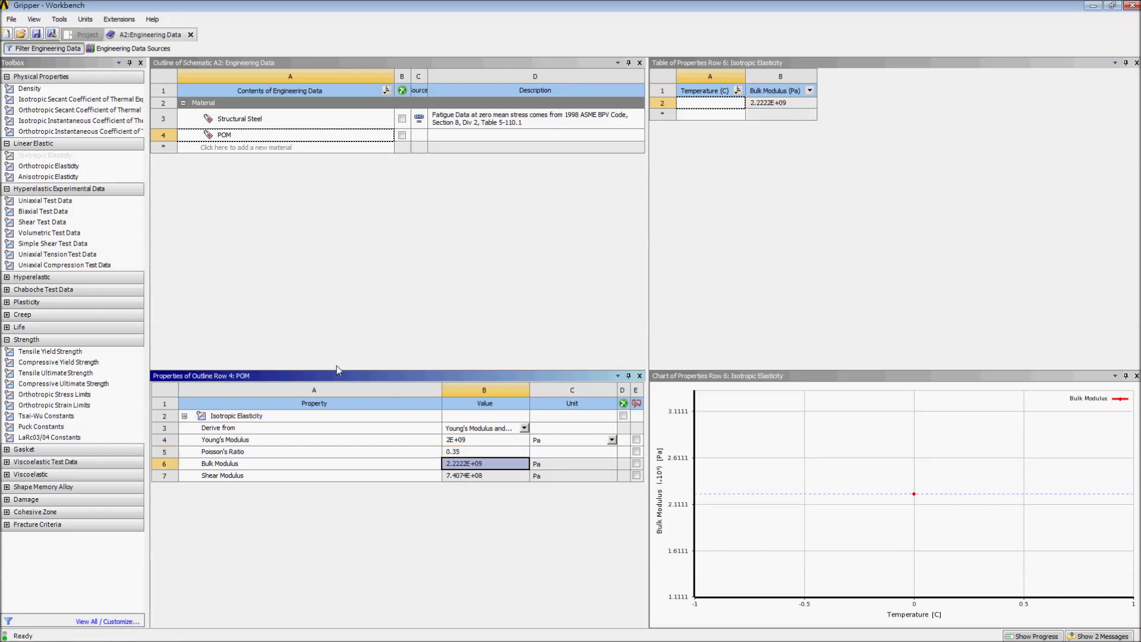
- Return to the project schematic and open the Static Structural system's Model in Mechanical
click(88, 34)
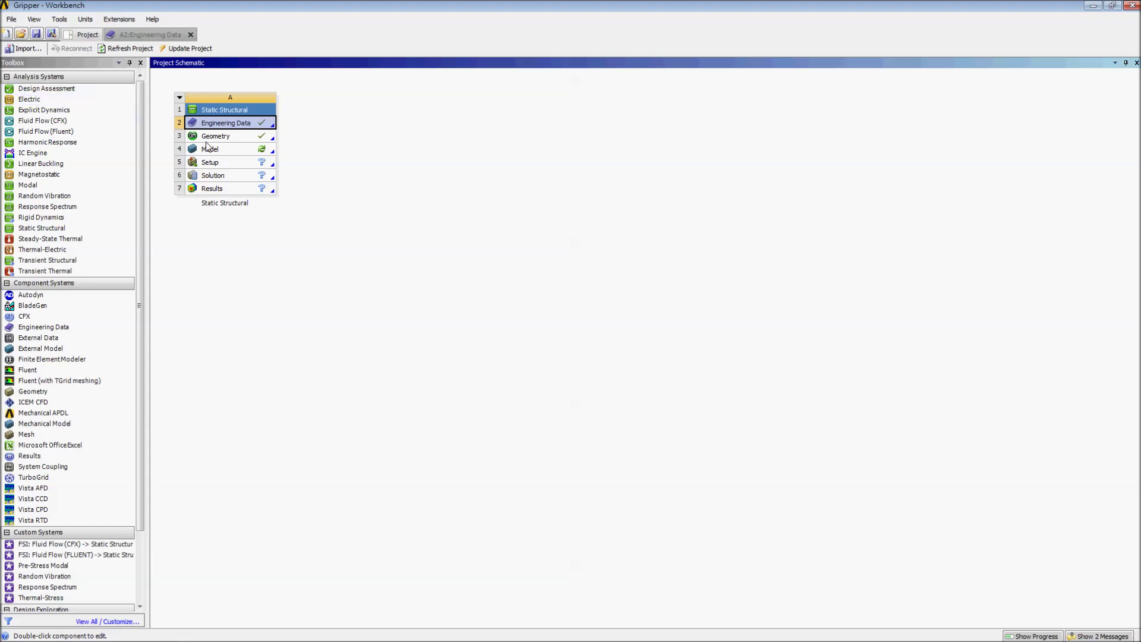
click(236, 154)
double_click(237, 154)
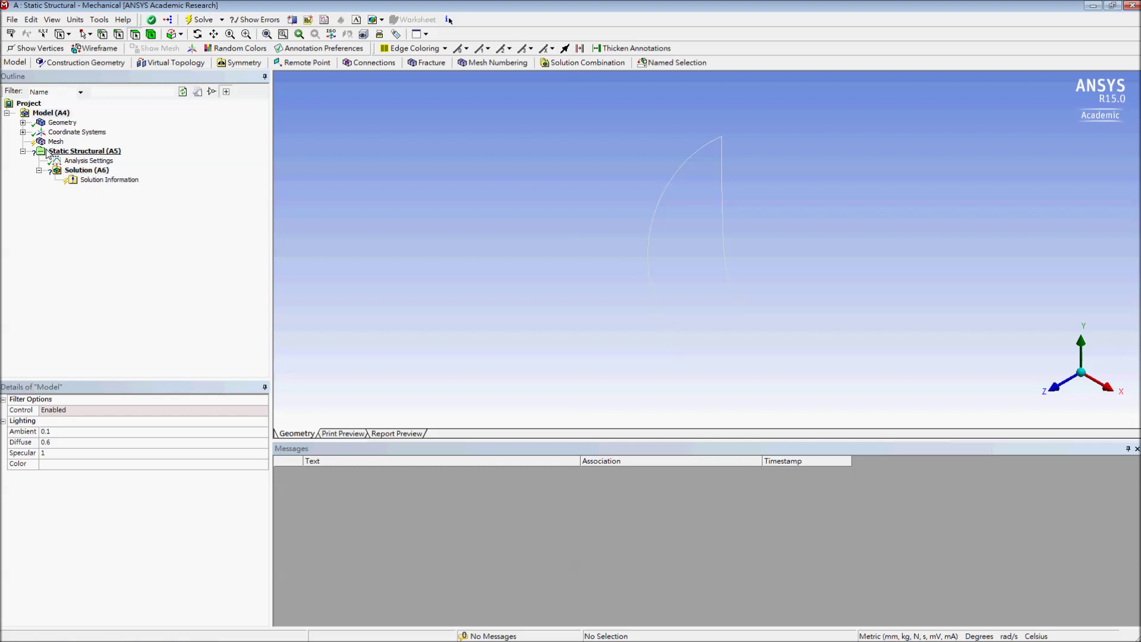
- Set the line body's material assignment to POM
click(23, 122)
click(78, 132)
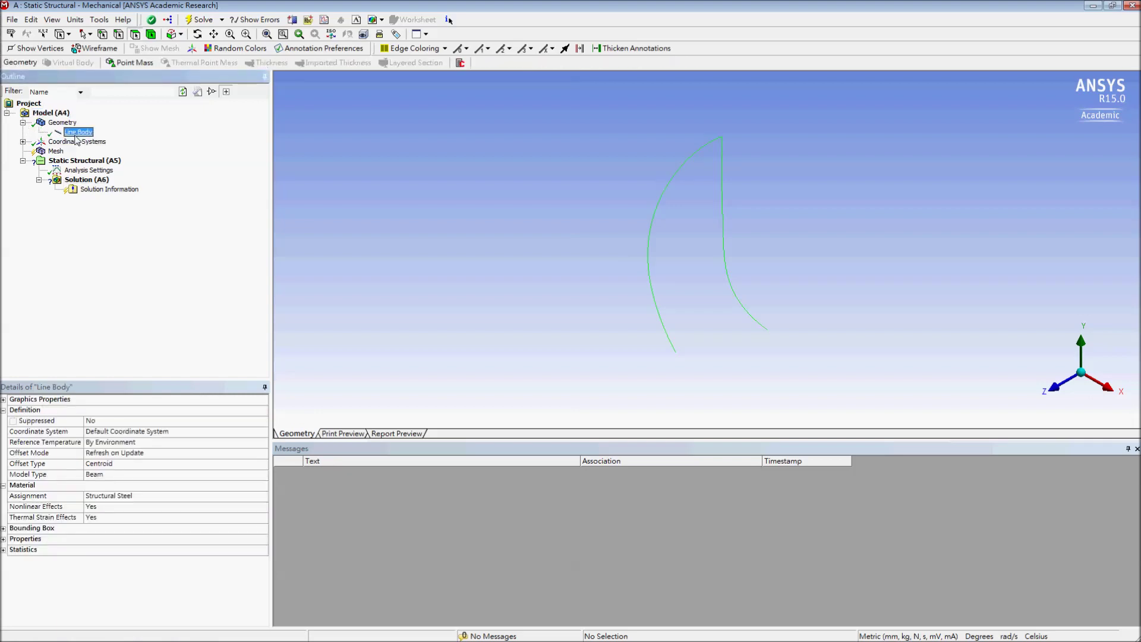
click(174, 496)
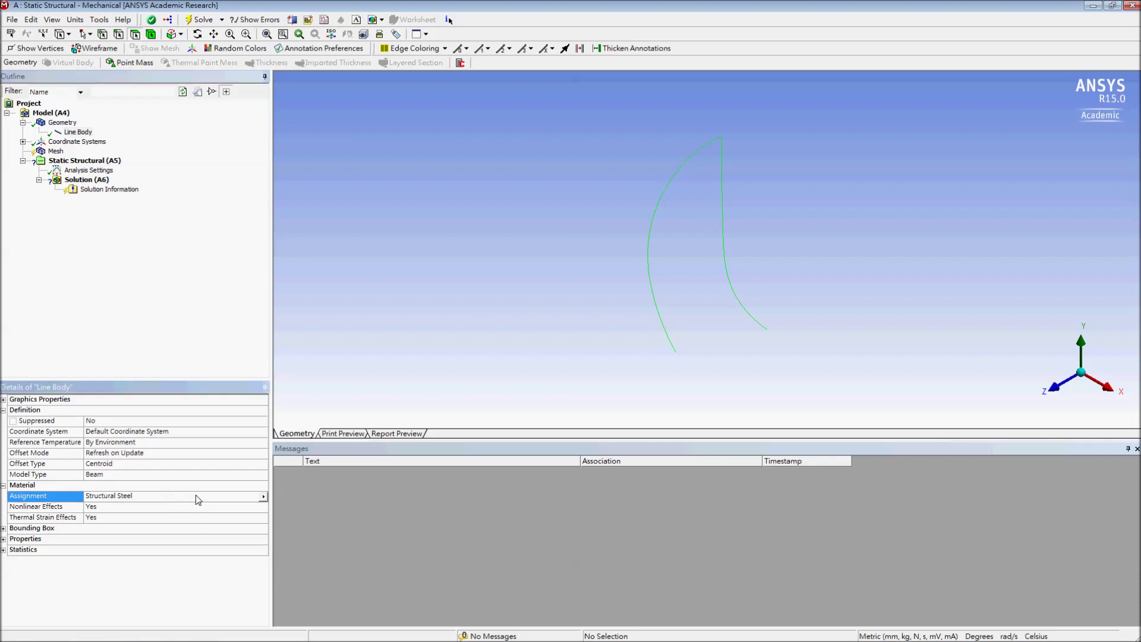
click(264, 496)
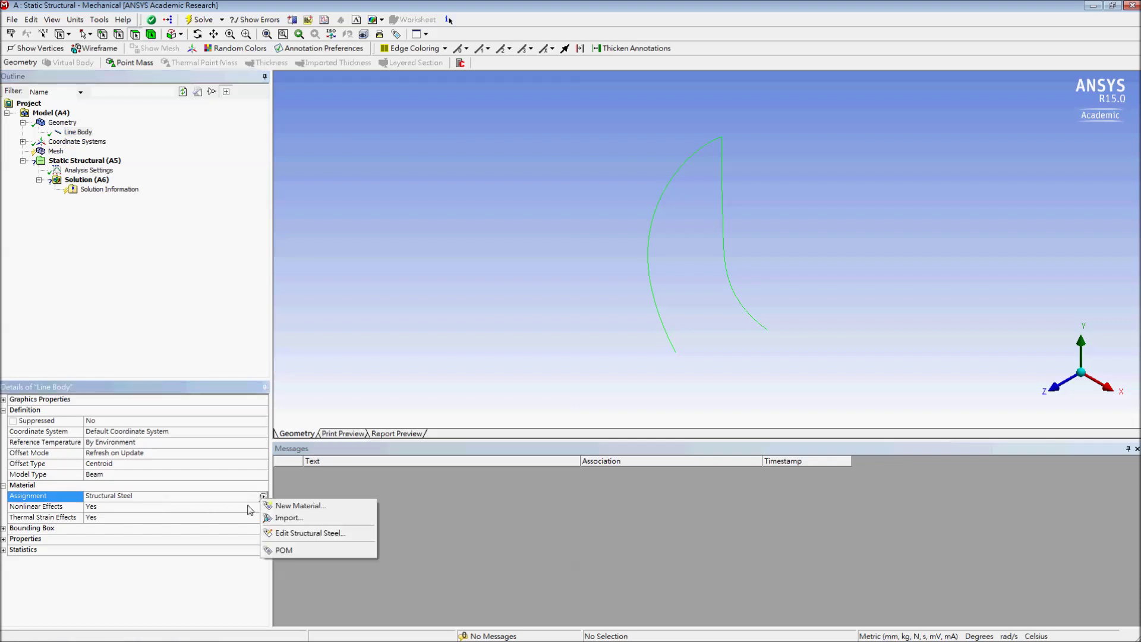
click(293, 550)
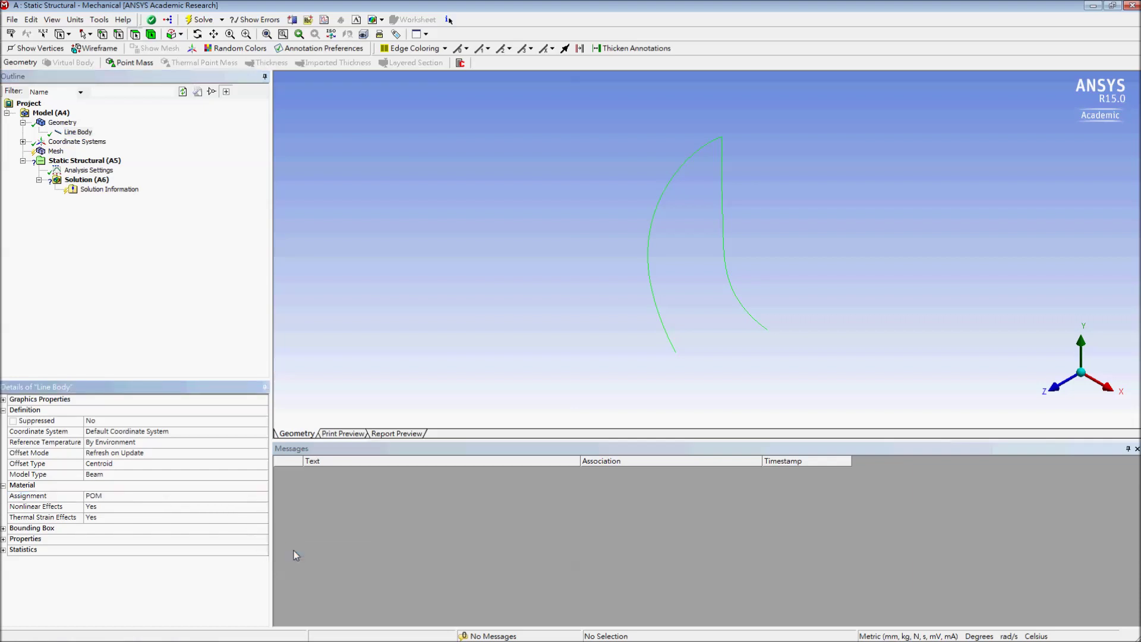
- Generate the mesh of the line body with the default mesh settings
click(56, 151)
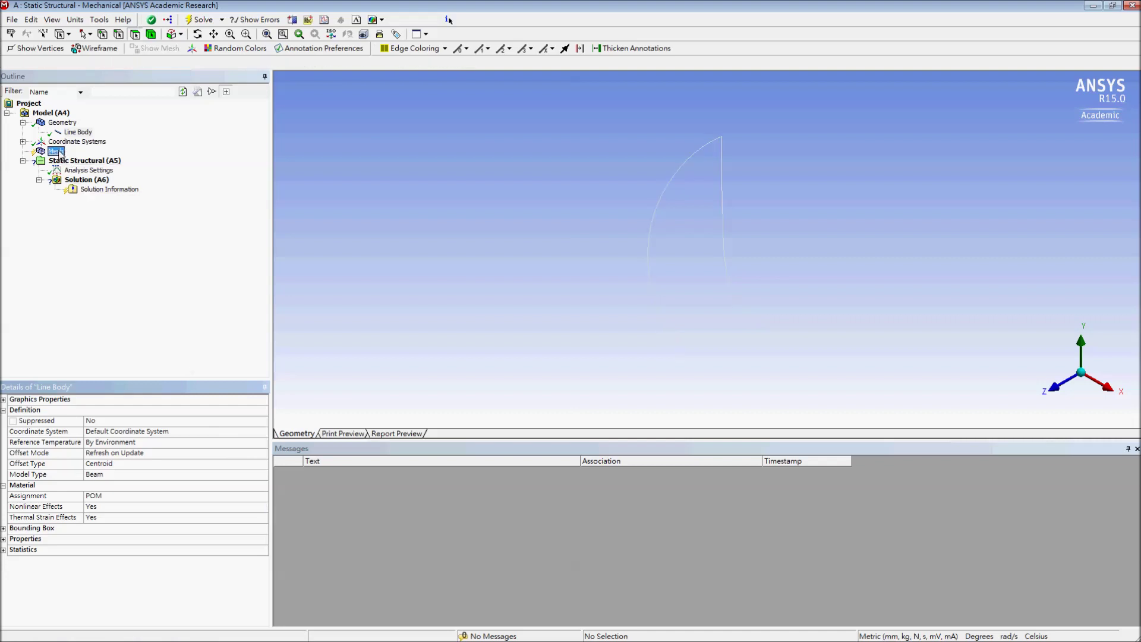
click(93, 63)
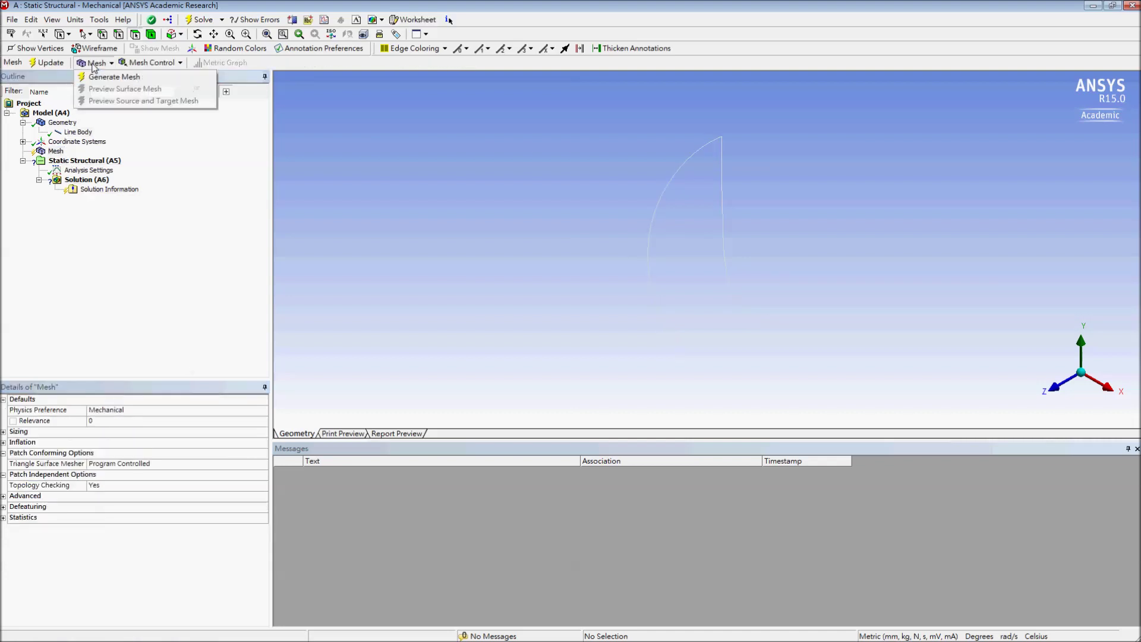
click(149, 78)
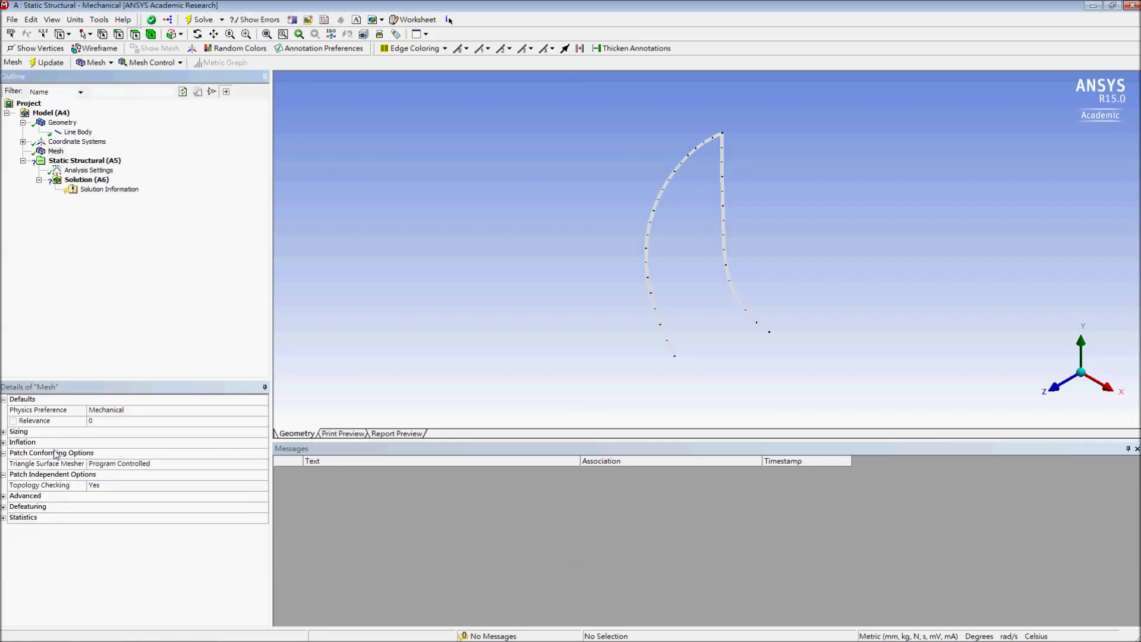
- Examine the mesh sizing settings and statistics, and show the beam thickness with the Thick Shells and Beams display
click(4, 432)
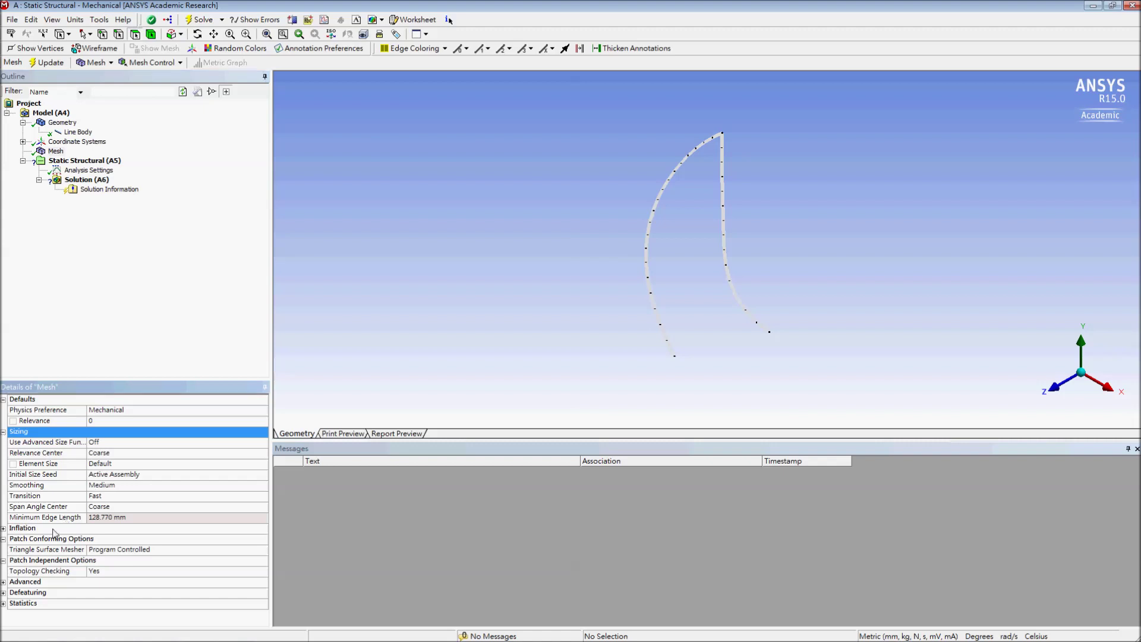
click(4, 603)
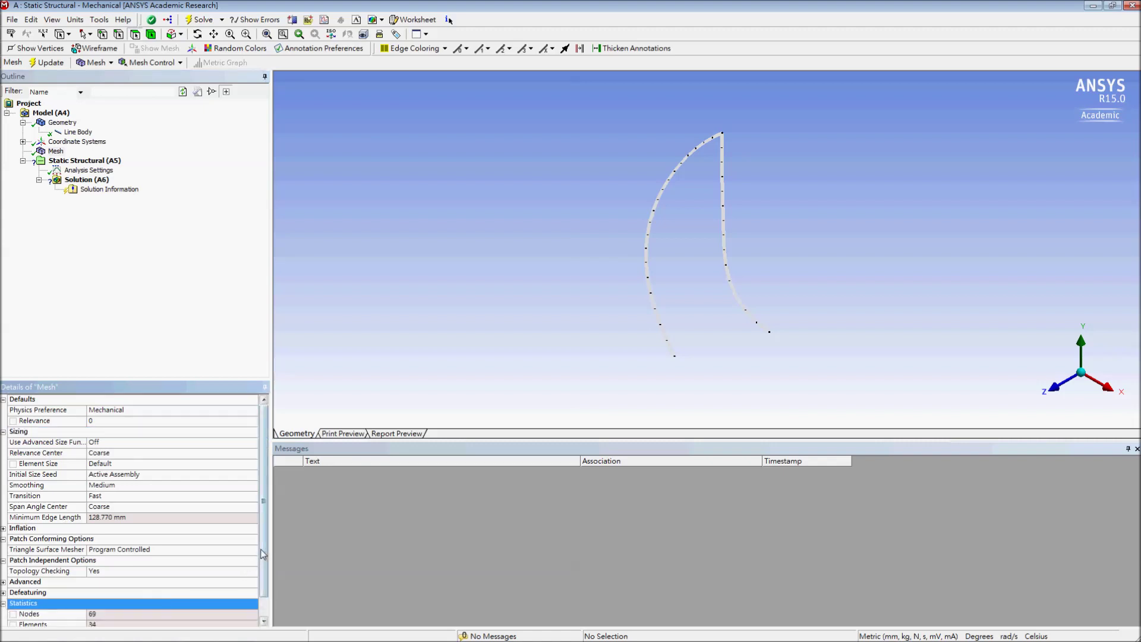
scroll(250, 589, down, 1)
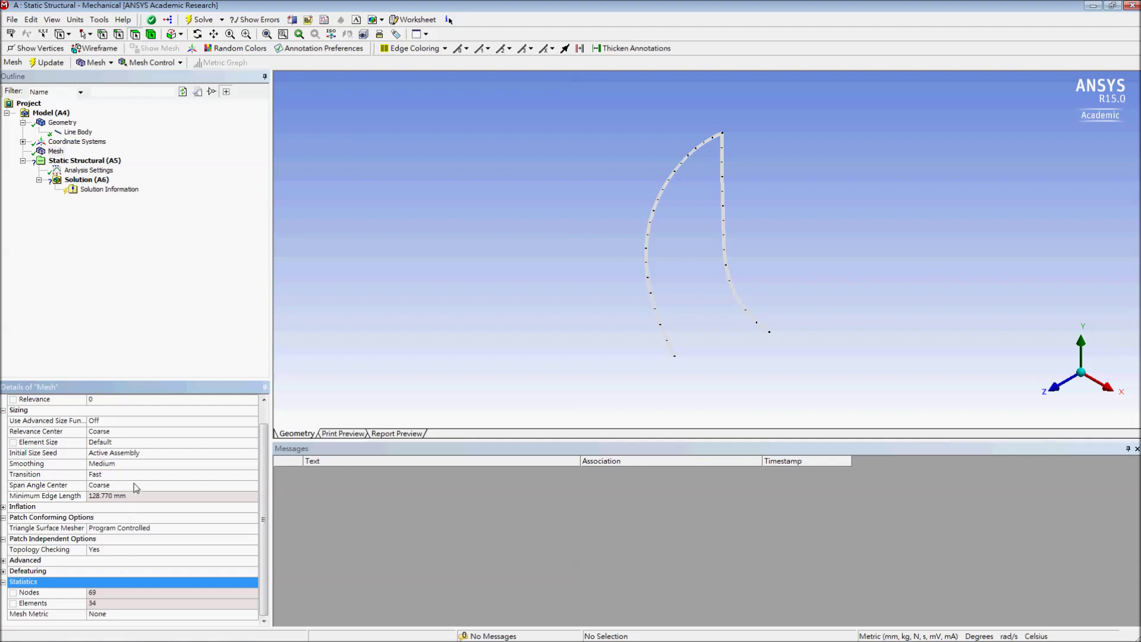
click(52, 20)
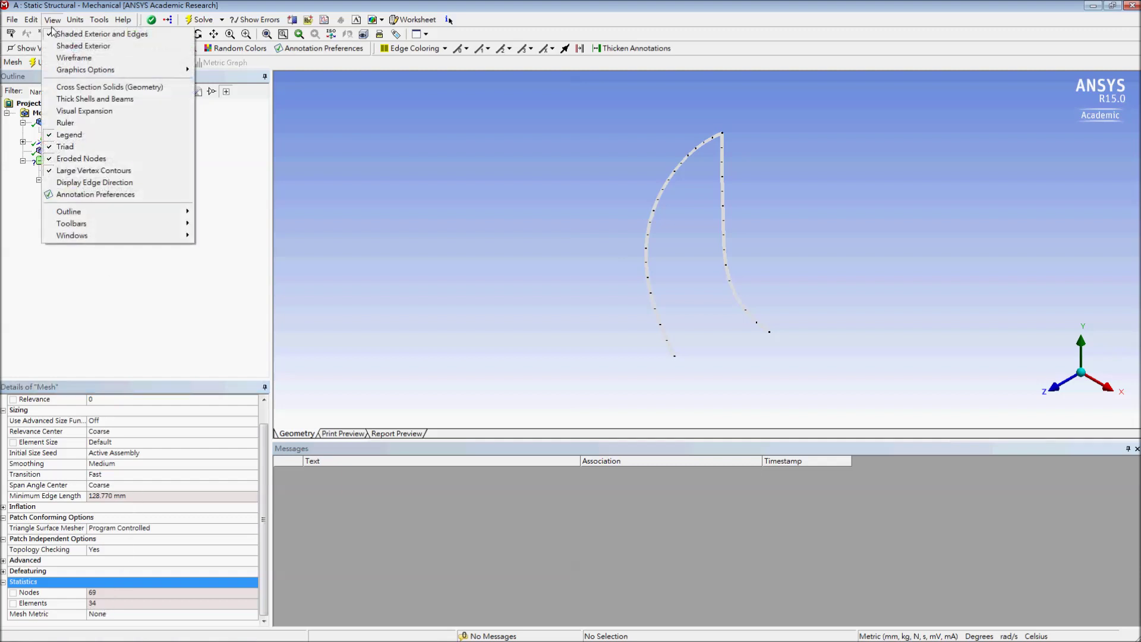
click(135, 104)
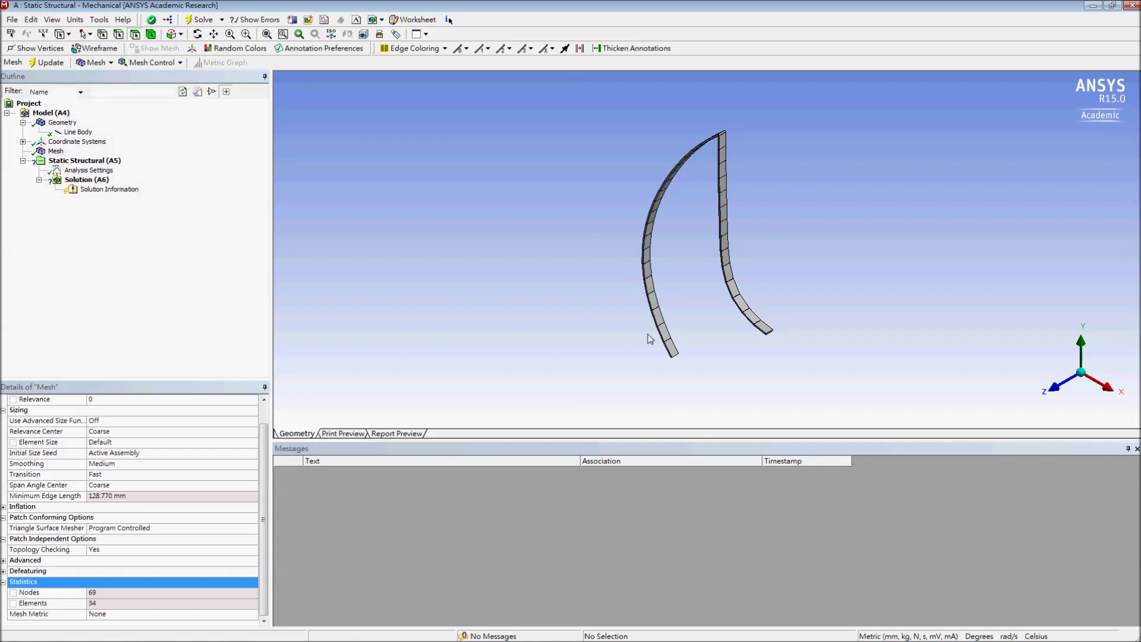
- Add a Fixed Support to the static analysis at the free end vertex of the long arc, at (-70, 0, 0) mm
click(90, 163)
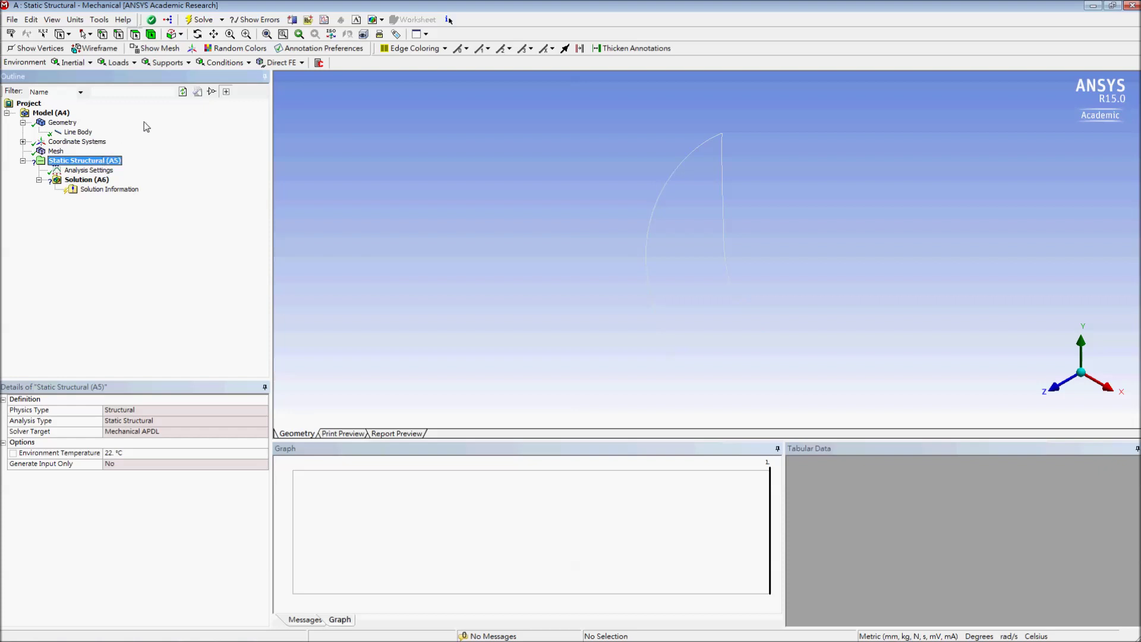
click(167, 63)
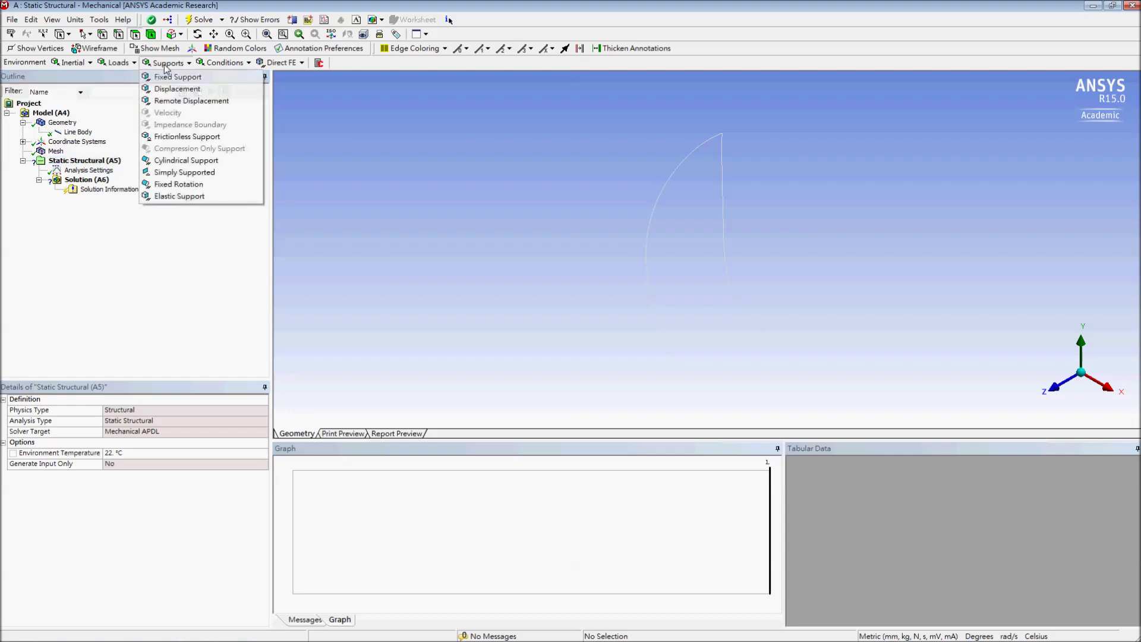
click(223, 77)
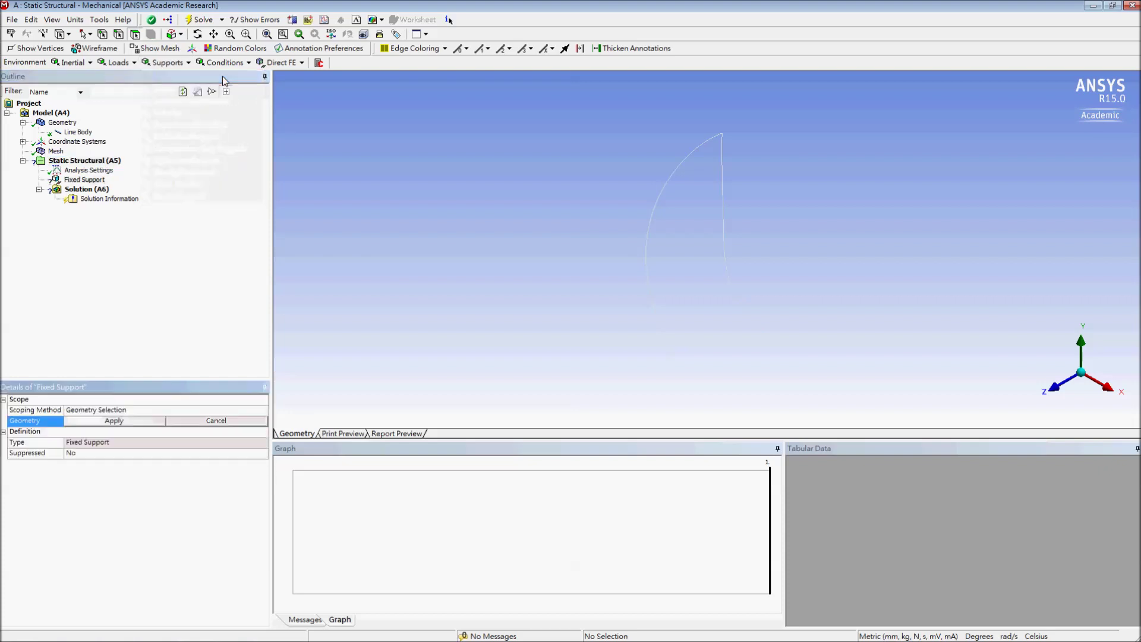
click(103, 36)
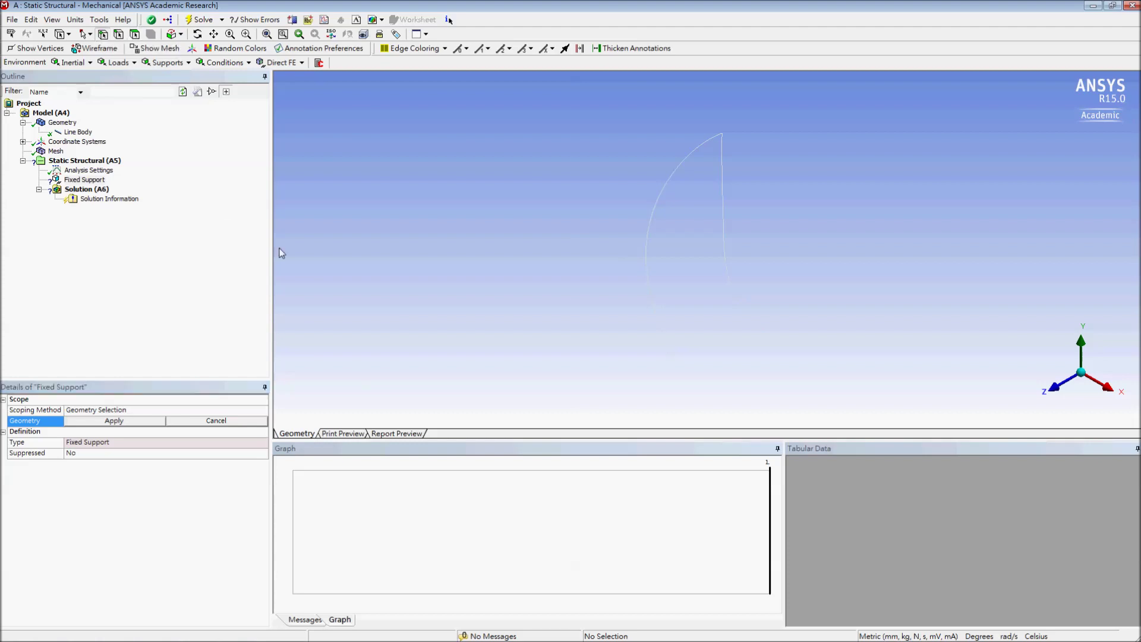
click(675, 357)
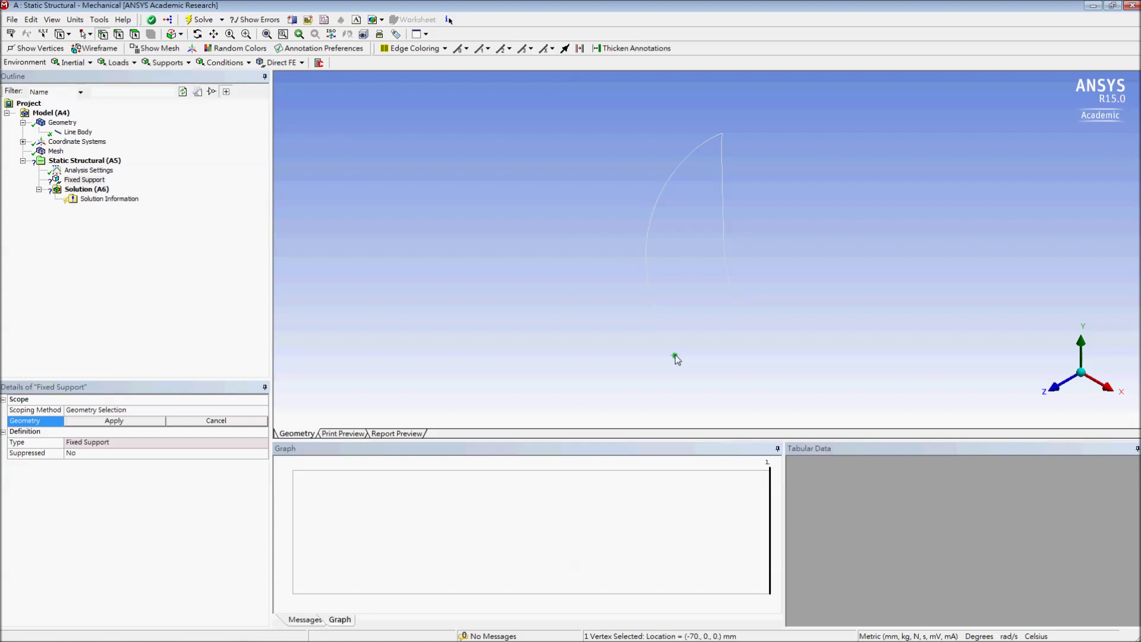
click(113, 422)
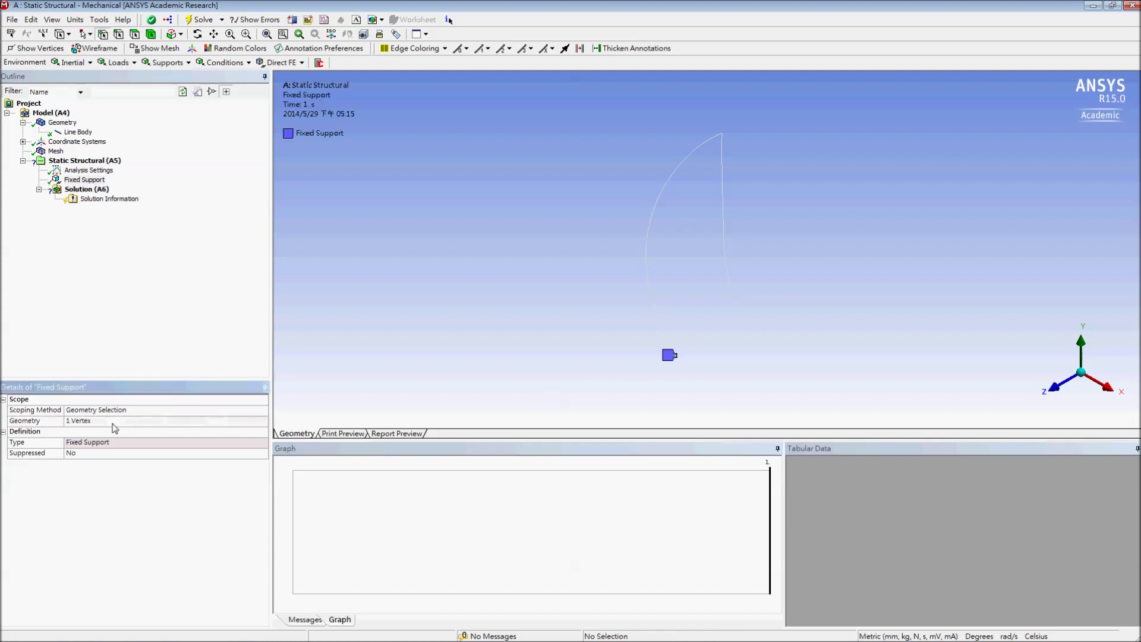
- Add a Fixed Rotation at the line body's other free end vertex, at (0, 50, 0) mm, with Rotation X set to Free
click(172, 63)
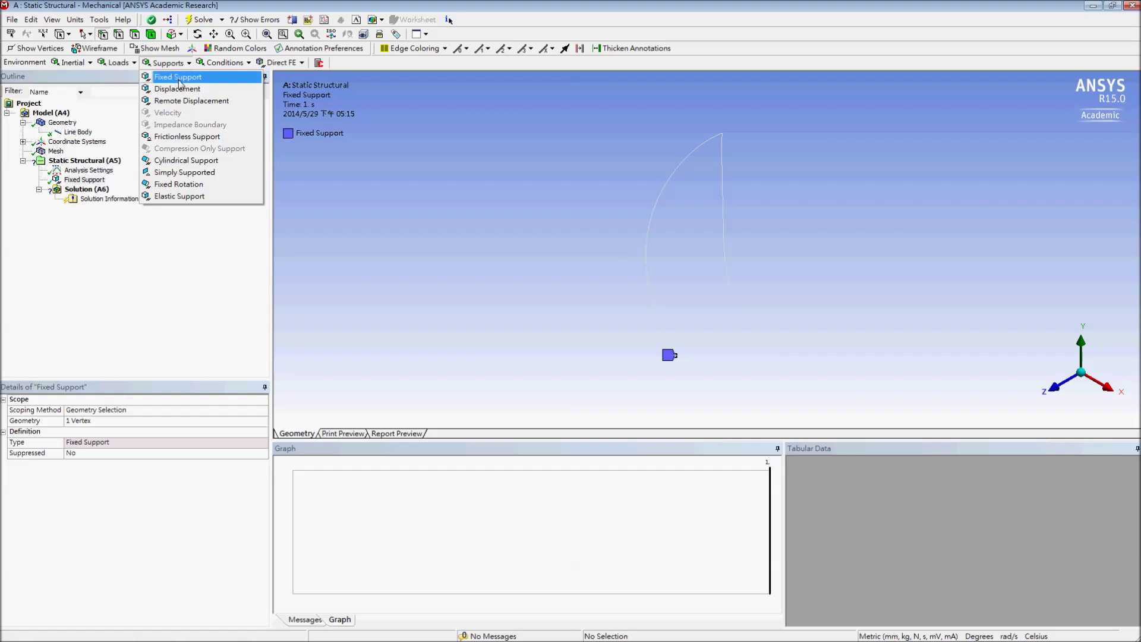
click(201, 183)
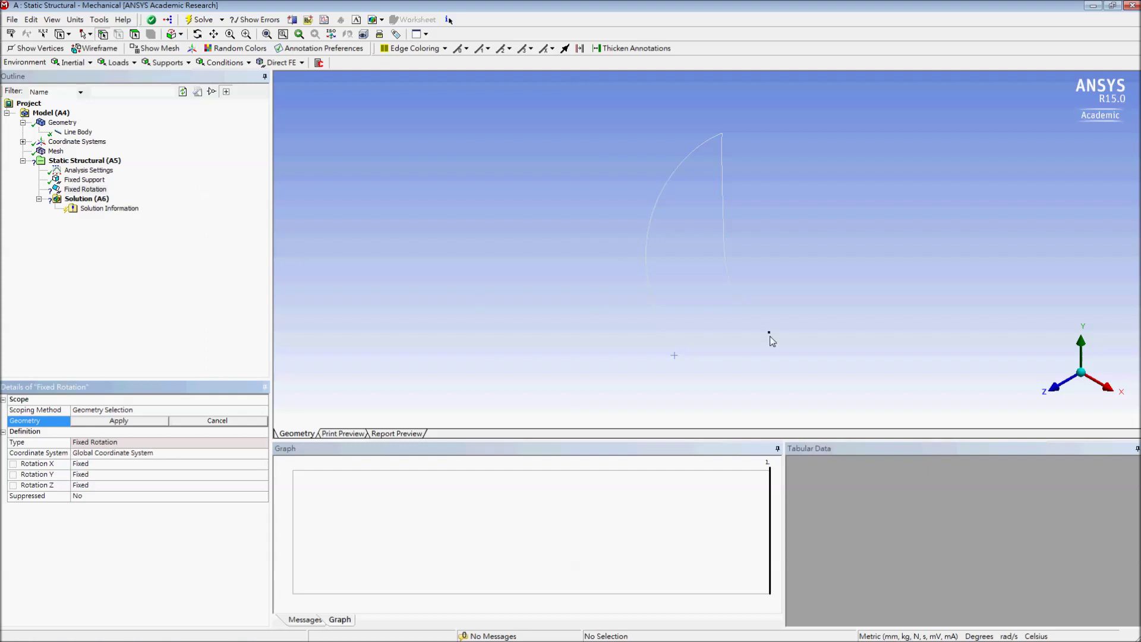
click(770, 333)
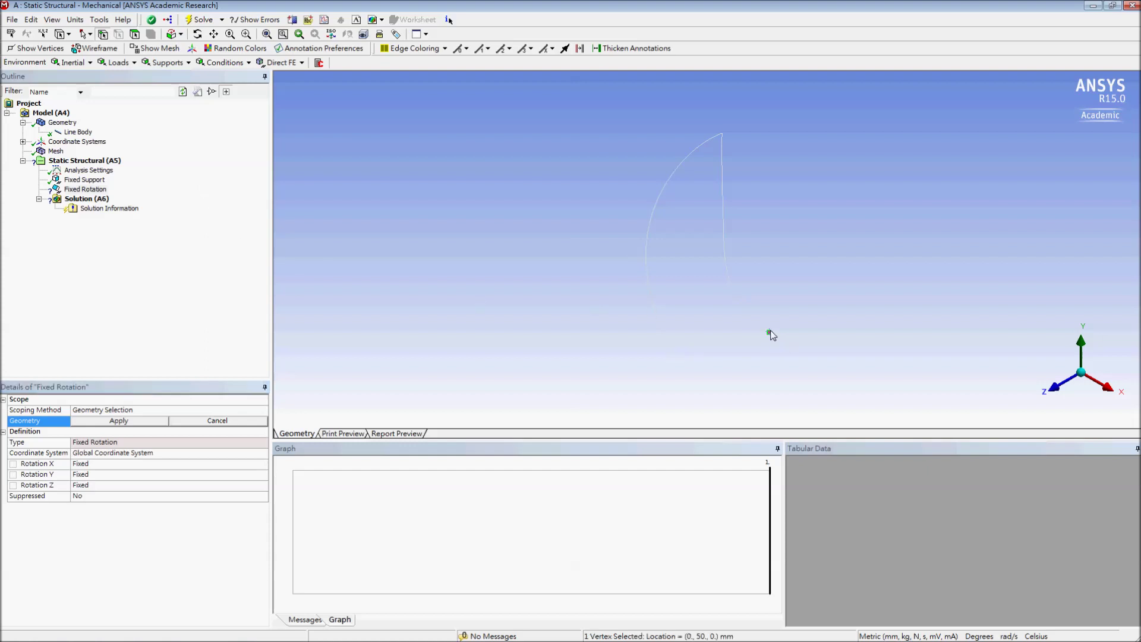
click(113, 423)
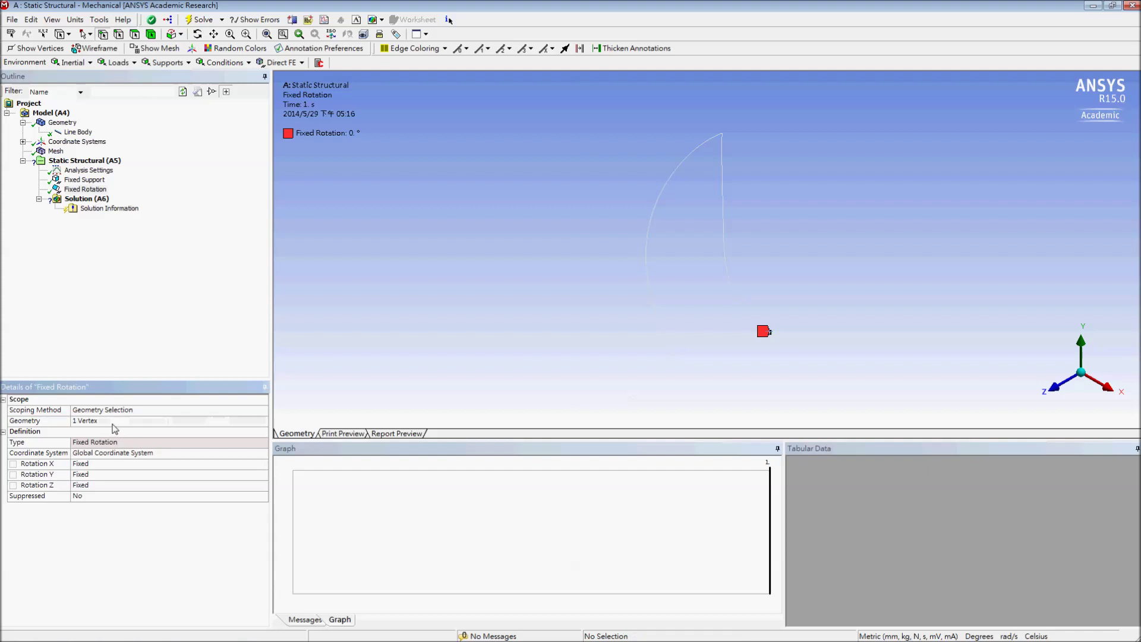
click(195, 466)
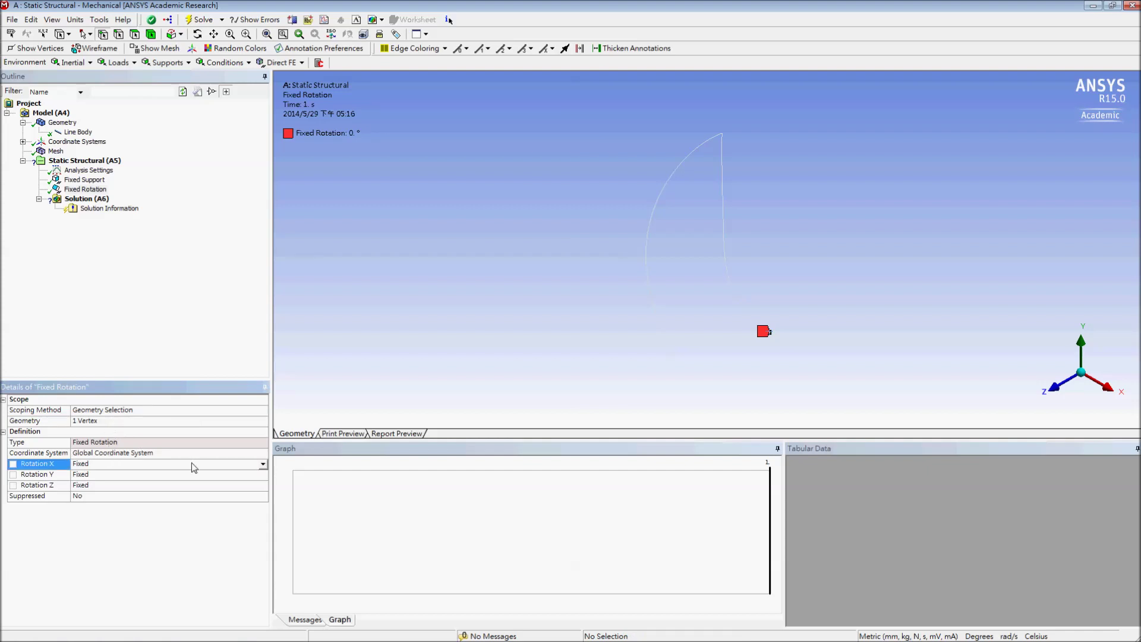
click(263, 467)
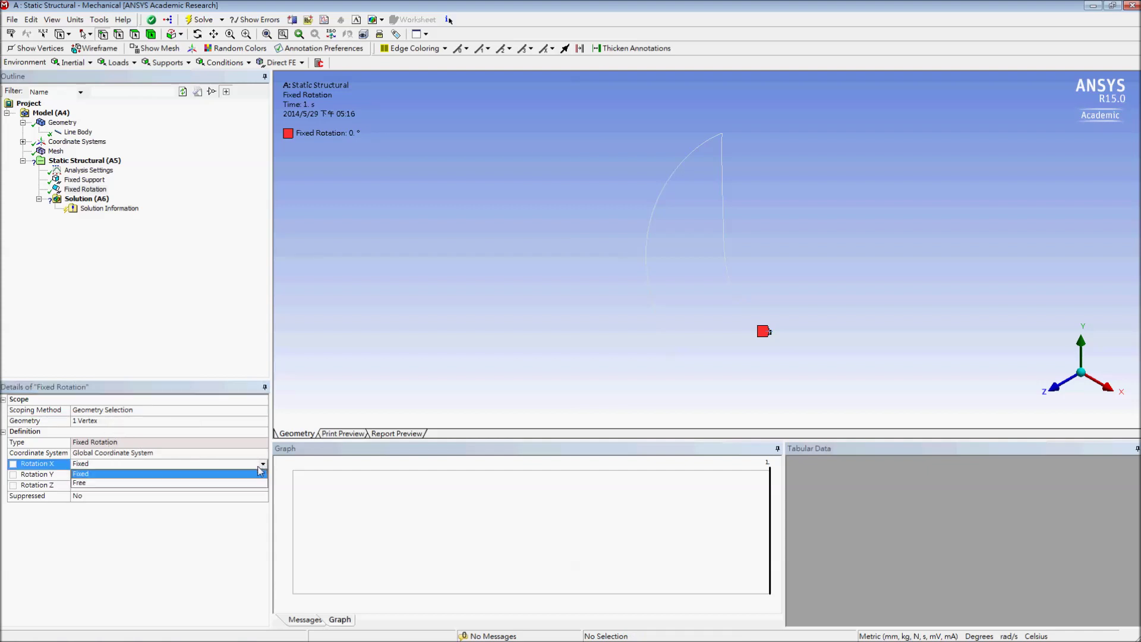
click(92, 487)
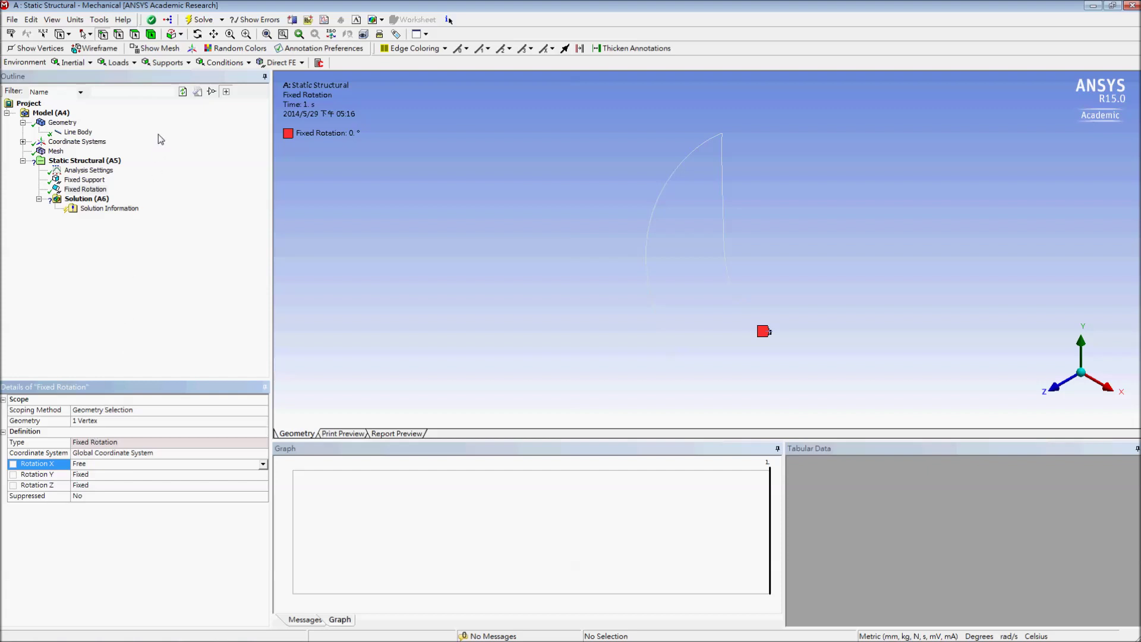
- Add a Displacement at the same end vertex (0, 50, 0), with X Component 0 mm and Y Component -50 mm
click(162, 63)
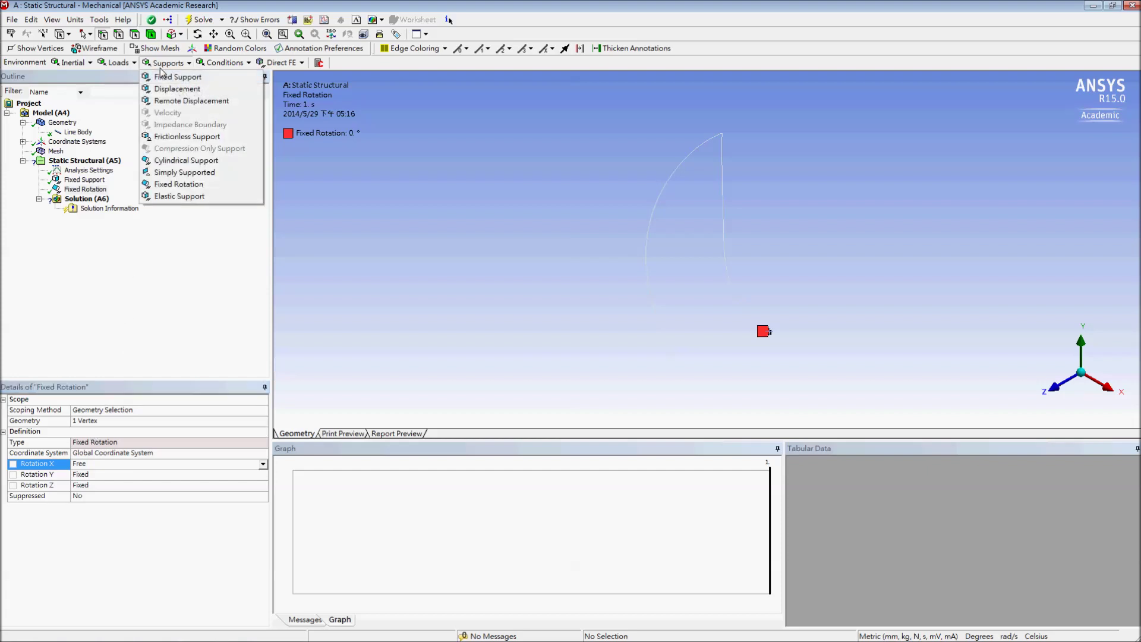
click(199, 89)
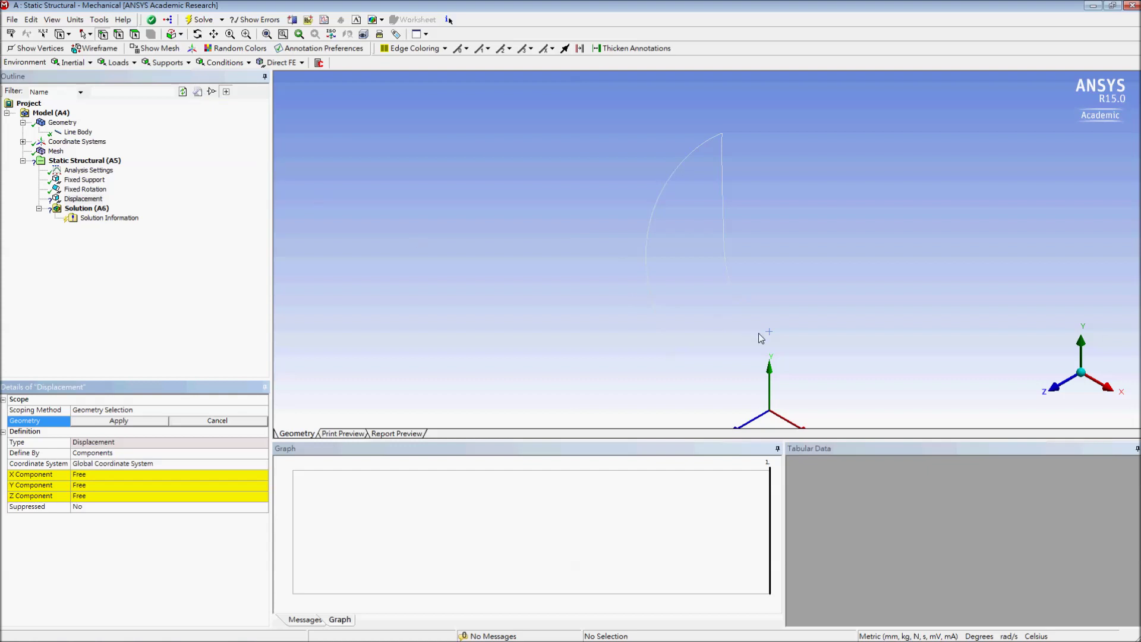
click(770, 333)
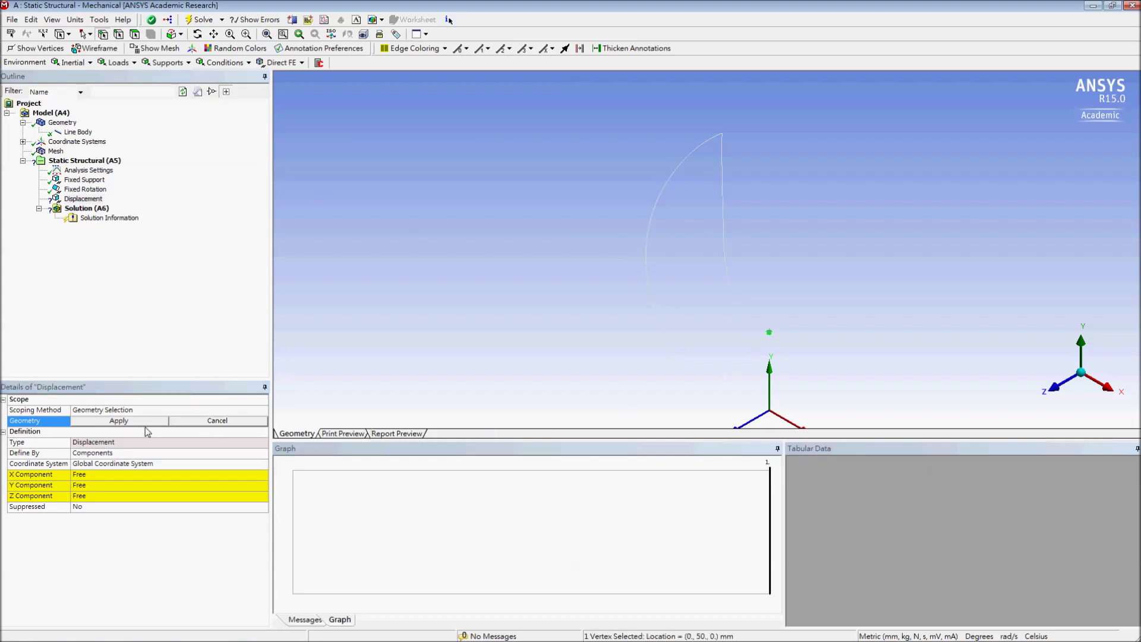
click(110, 422)
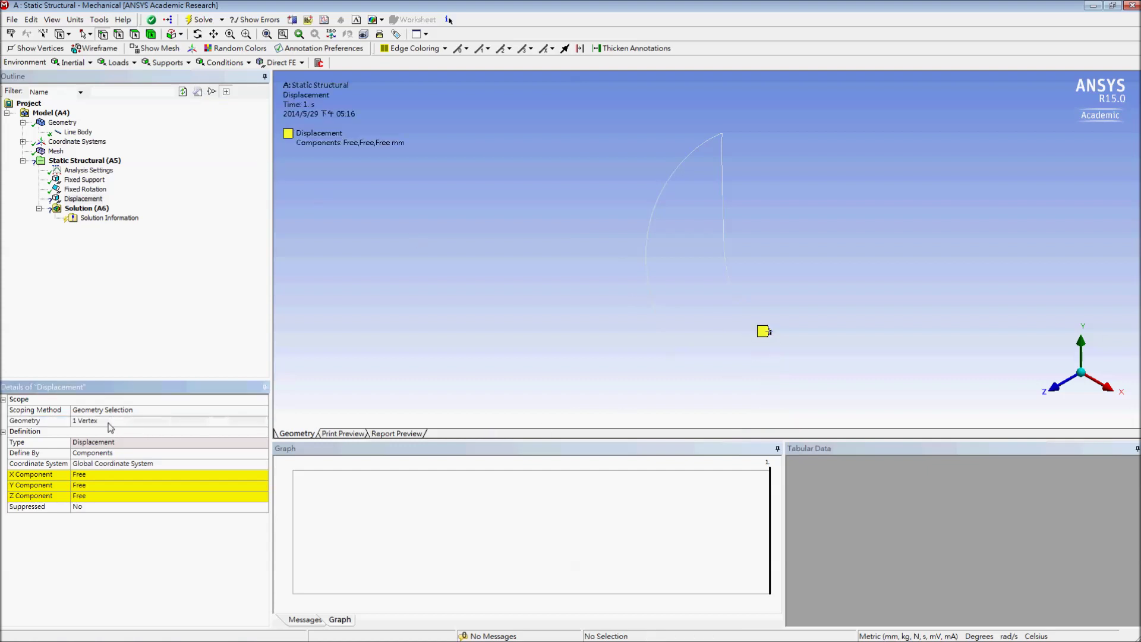
click(92, 475)
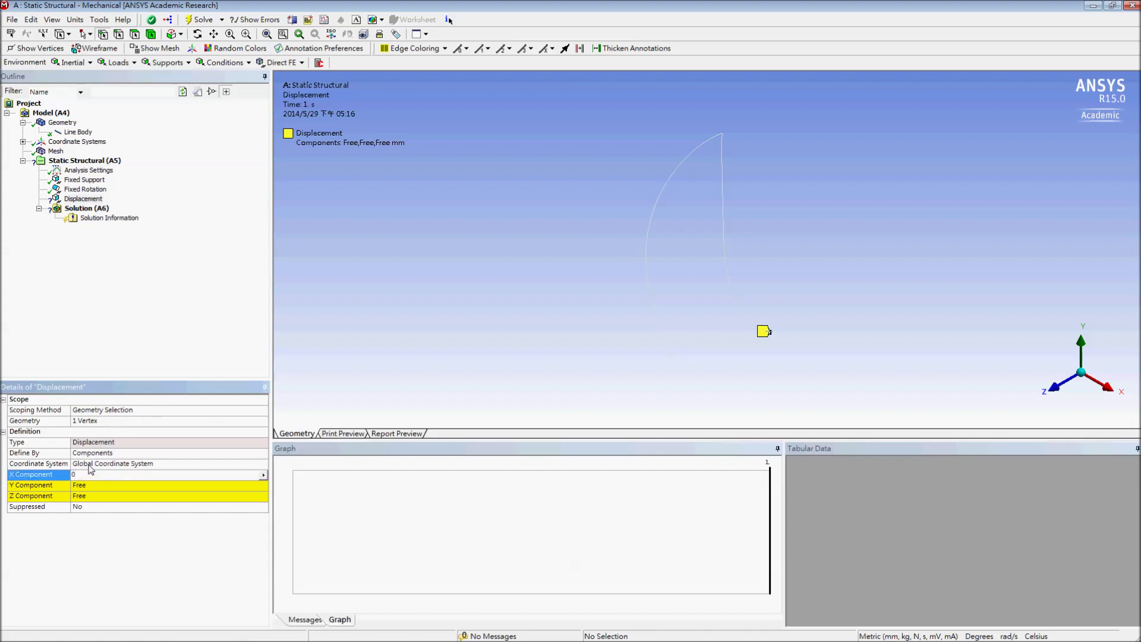
text(0)
key(Return)
click(90, 488)
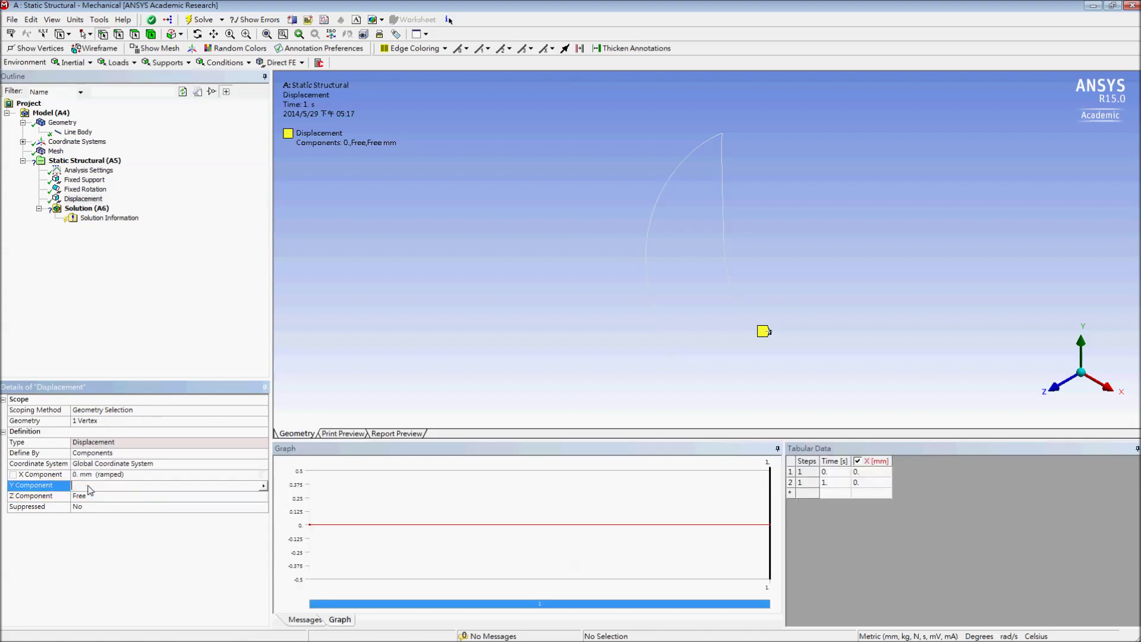
key(Return)
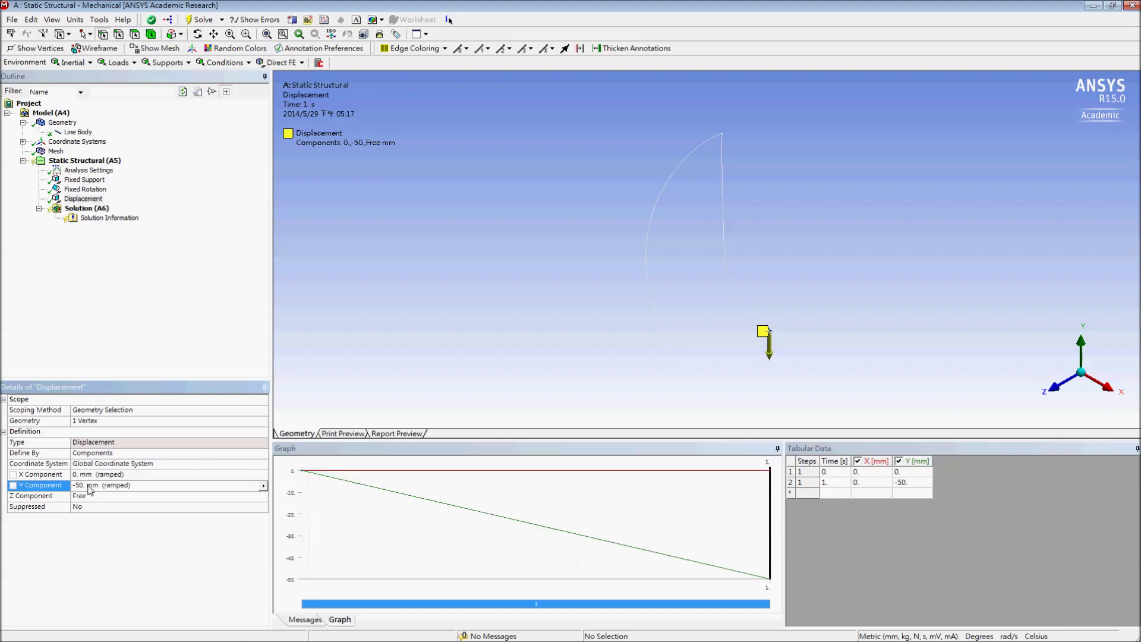
- Configure the analysis settings with Auto Time Stepping off, 10 substeps and Large Deflection on
click(87, 173)
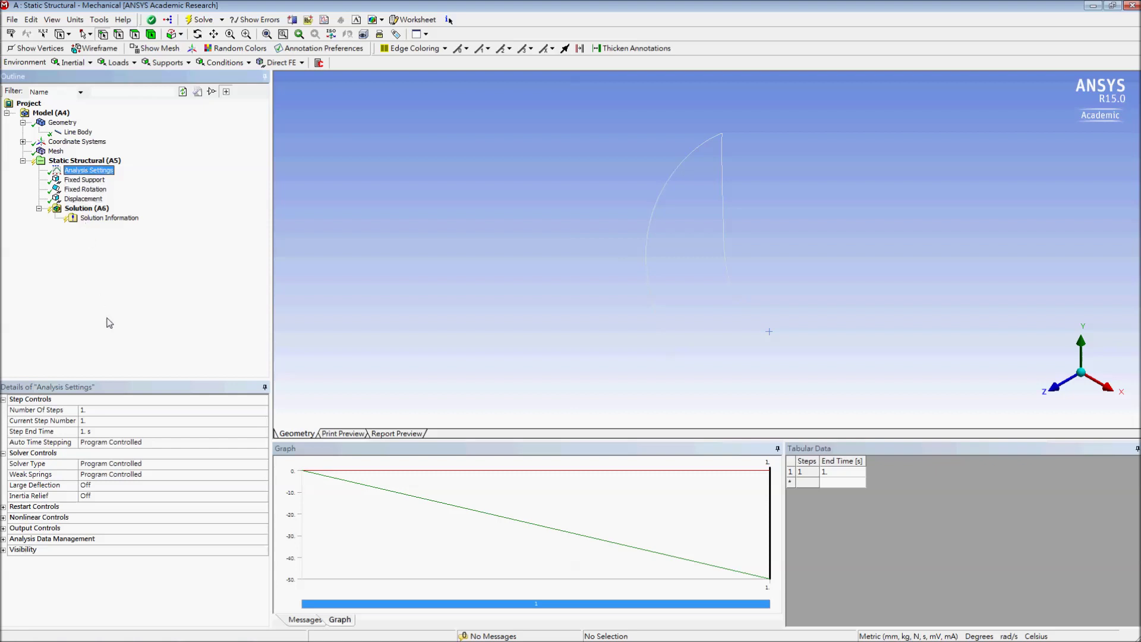
click(172, 443)
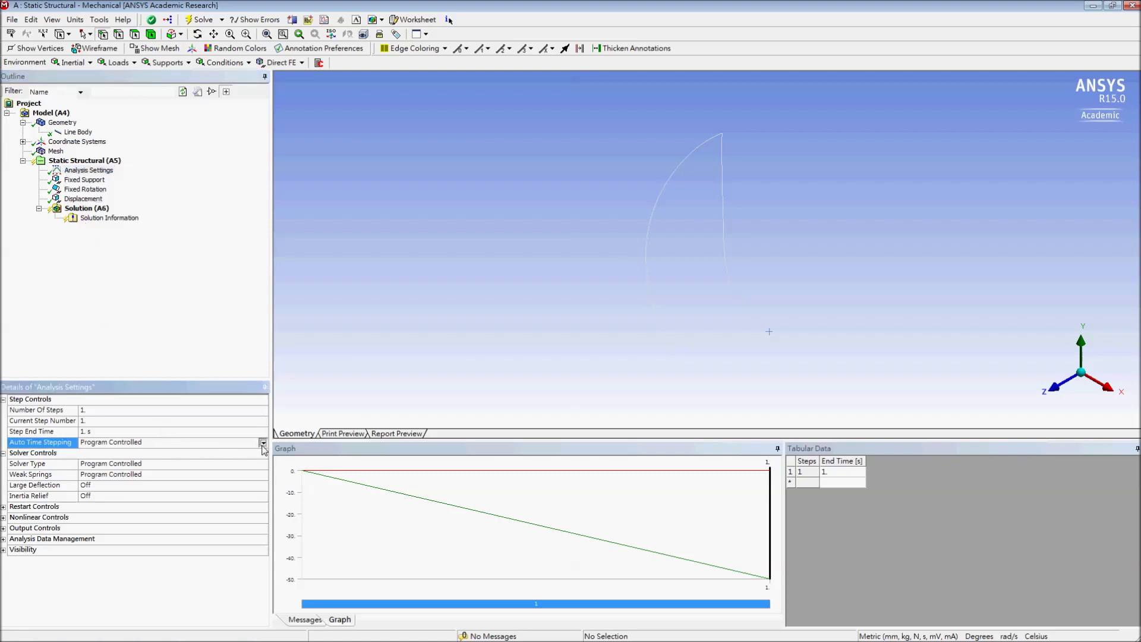
click(262, 443)
click(191, 471)
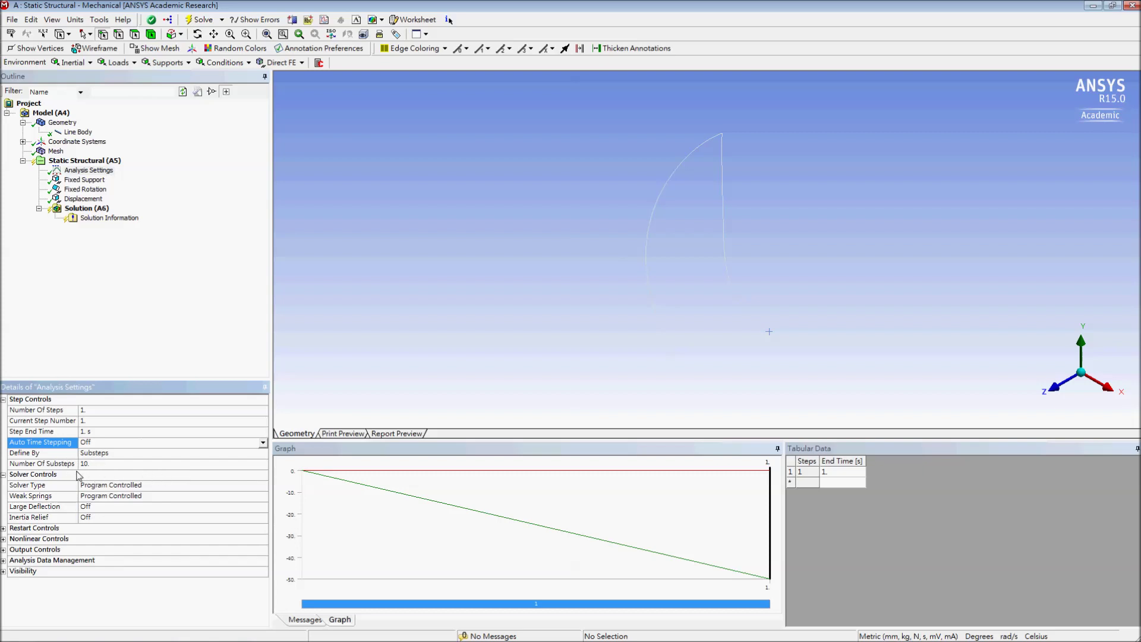
click(149, 508)
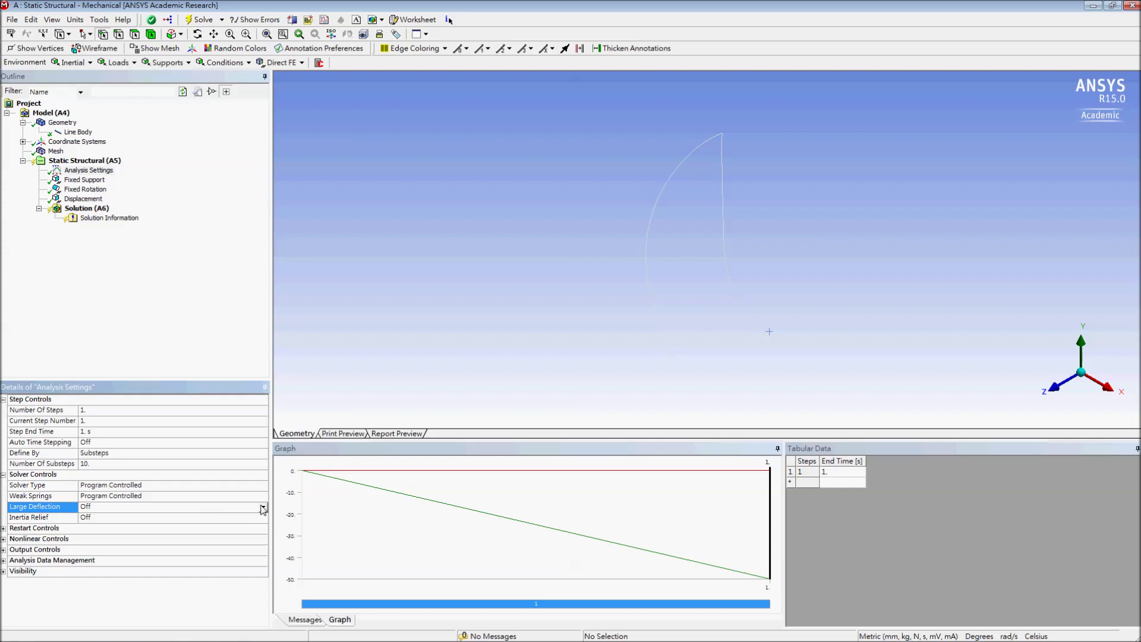
click(262, 510)
click(230, 525)
- Add a Total Deformation result and a Beam Tool to the solution, and expand the Beam Tool's stress results
click(88, 209)
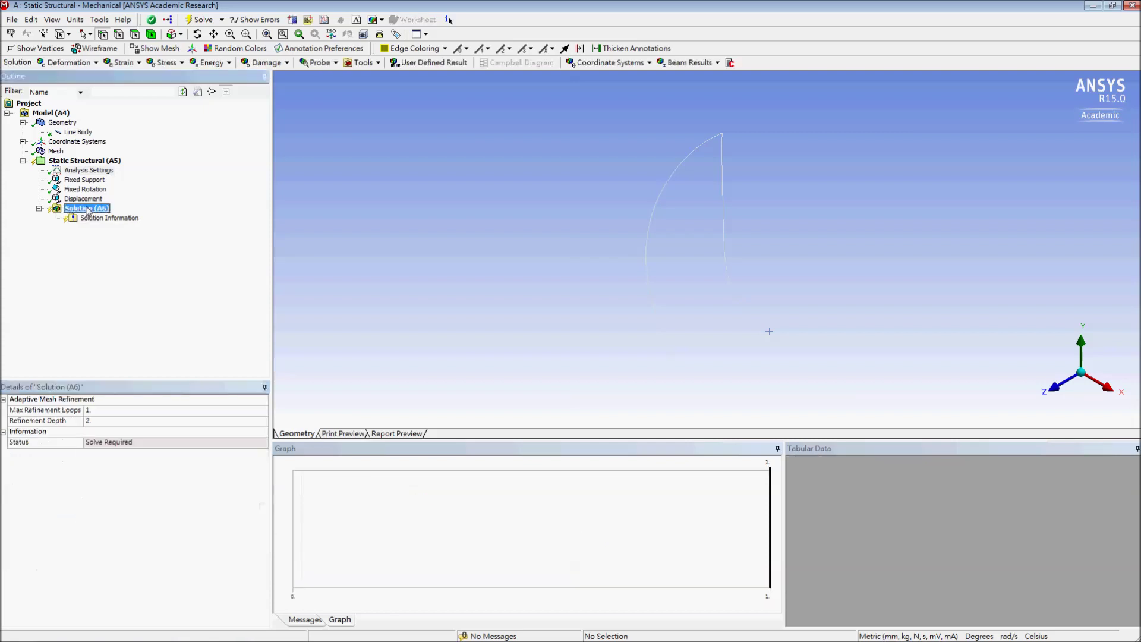
click(89, 62)
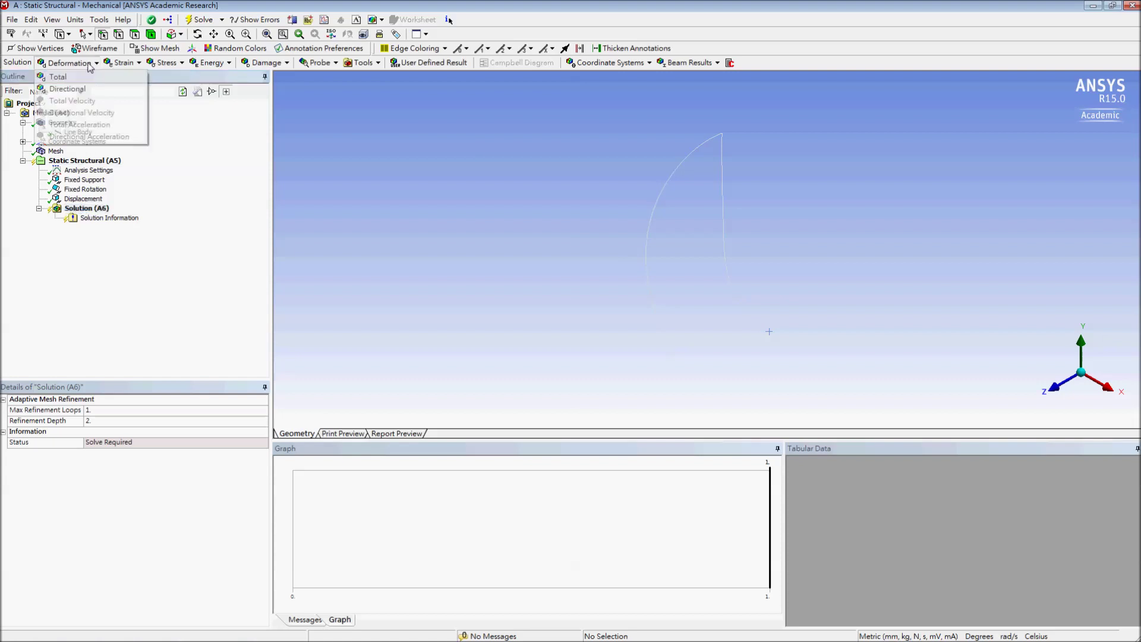
click(91, 79)
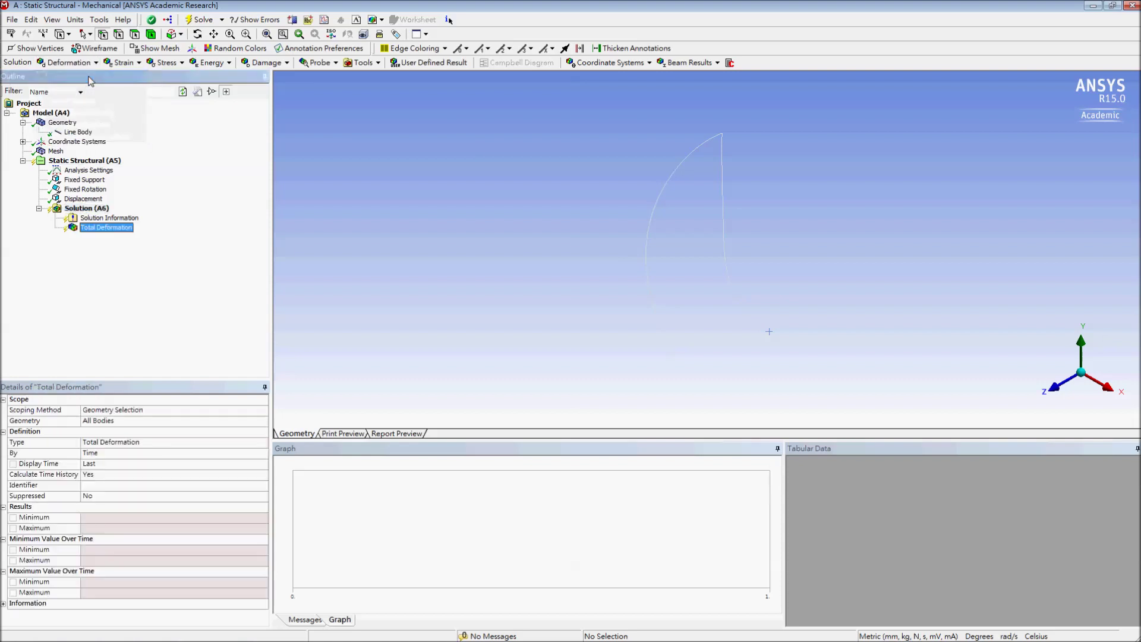
click(362, 62)
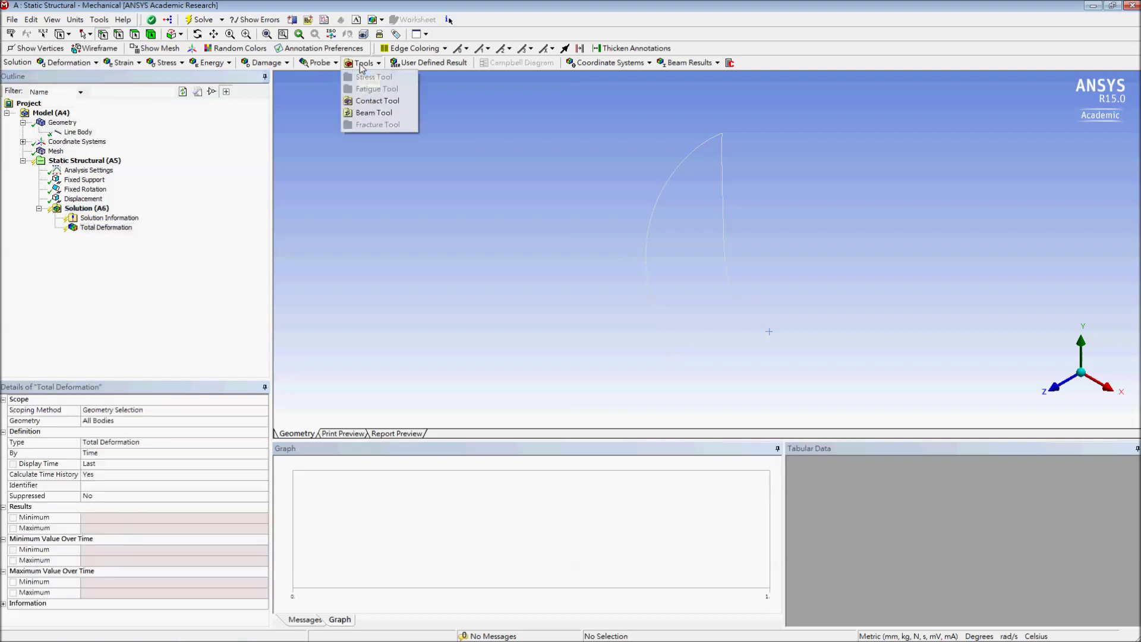
click(390, 113)
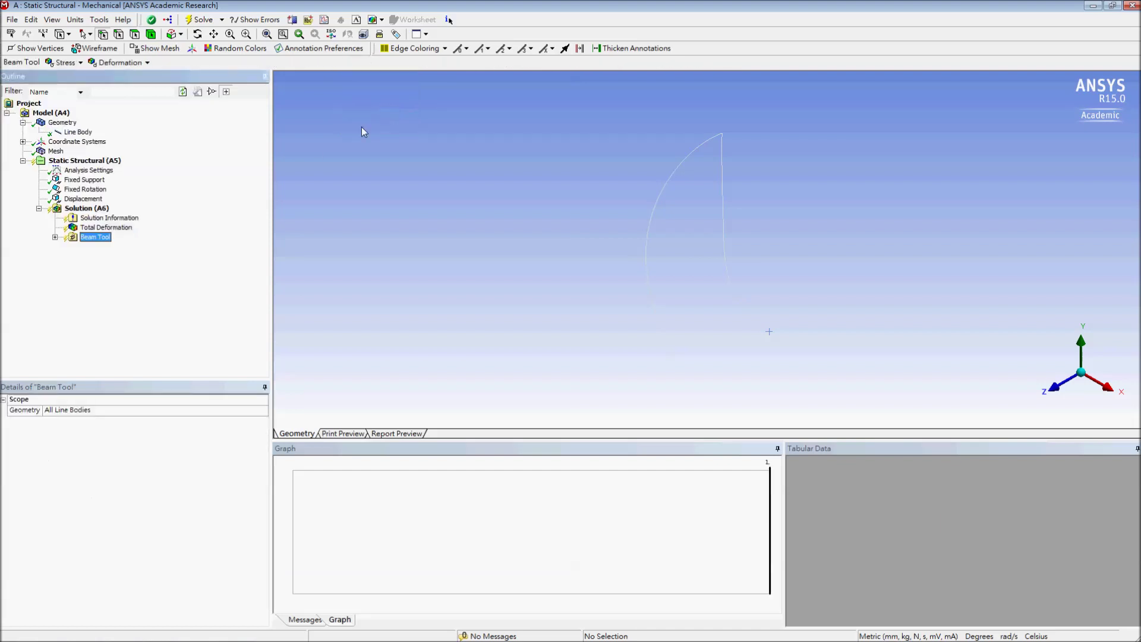
click(54, 238)
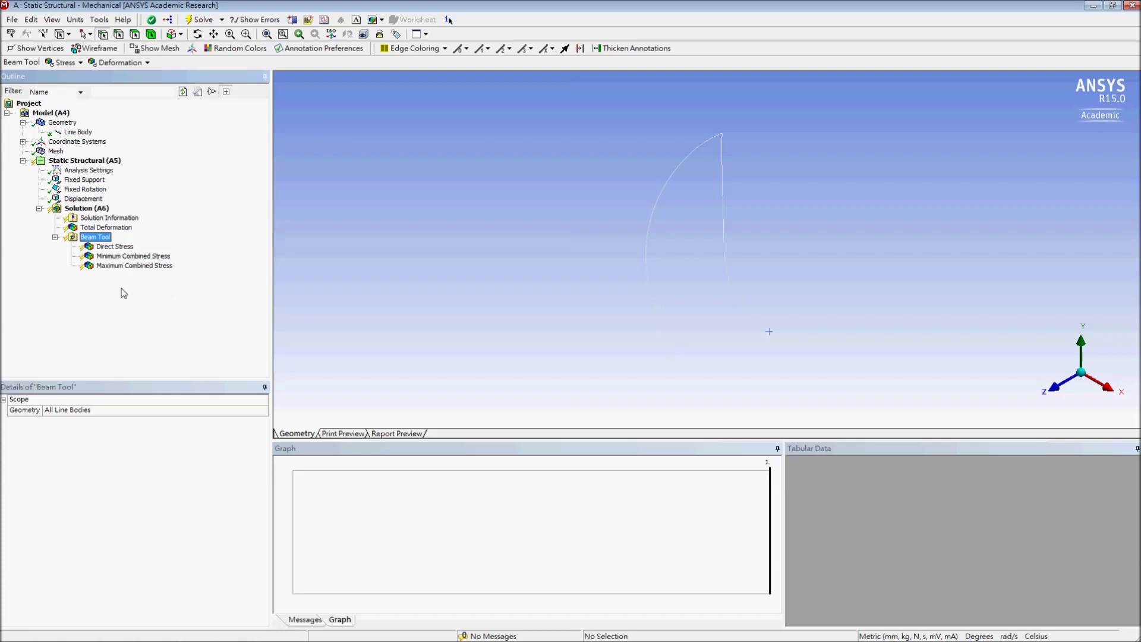
- Solve the static structural analysis, and tidy the workspace by closing the Messages window and resetting the layout
click(197, 24)
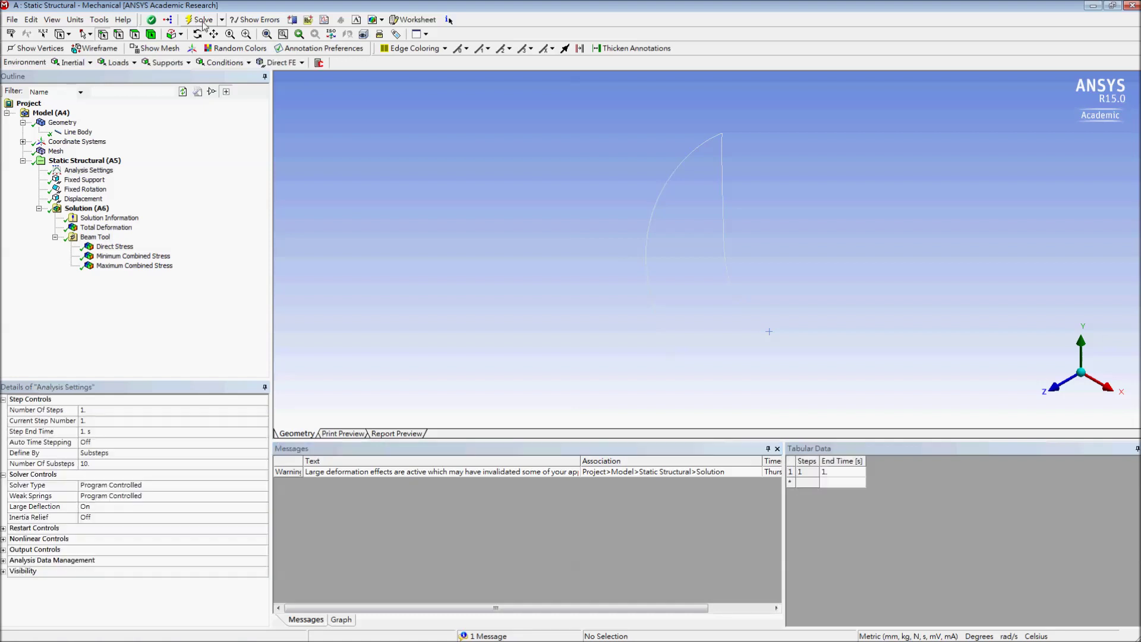
click(778, 450)
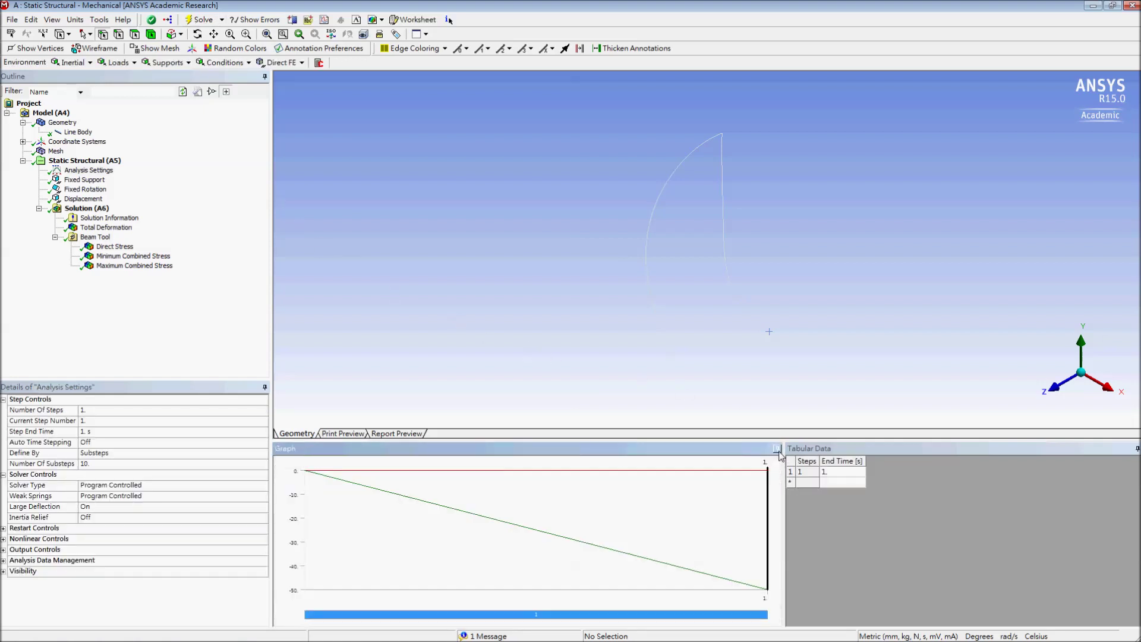
click(52, 21)
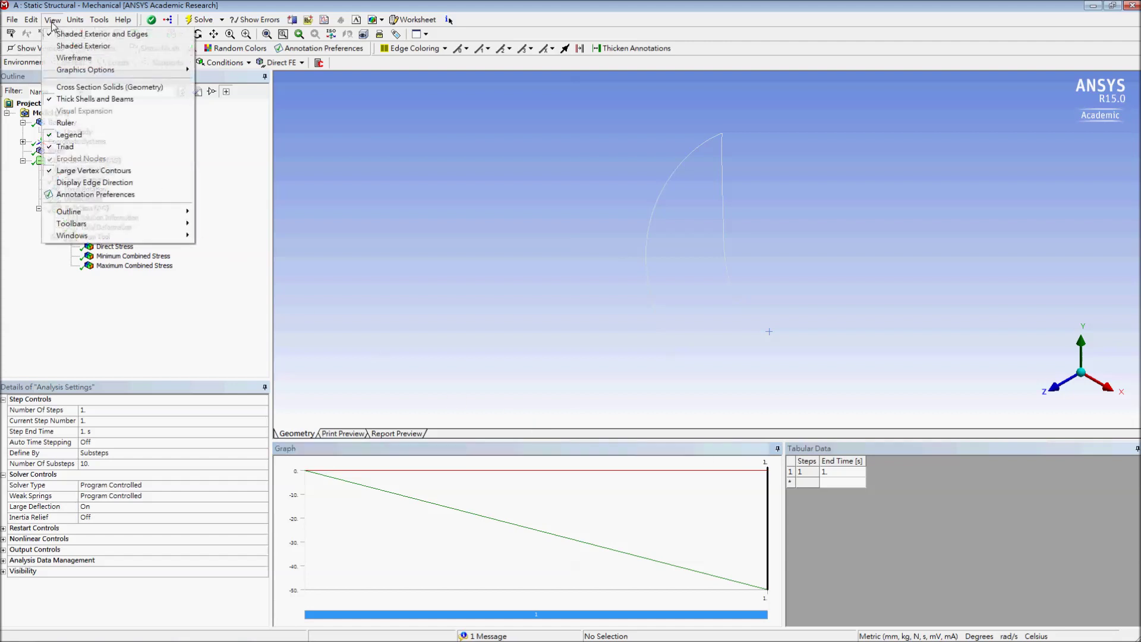
mouse_move(171, 237)
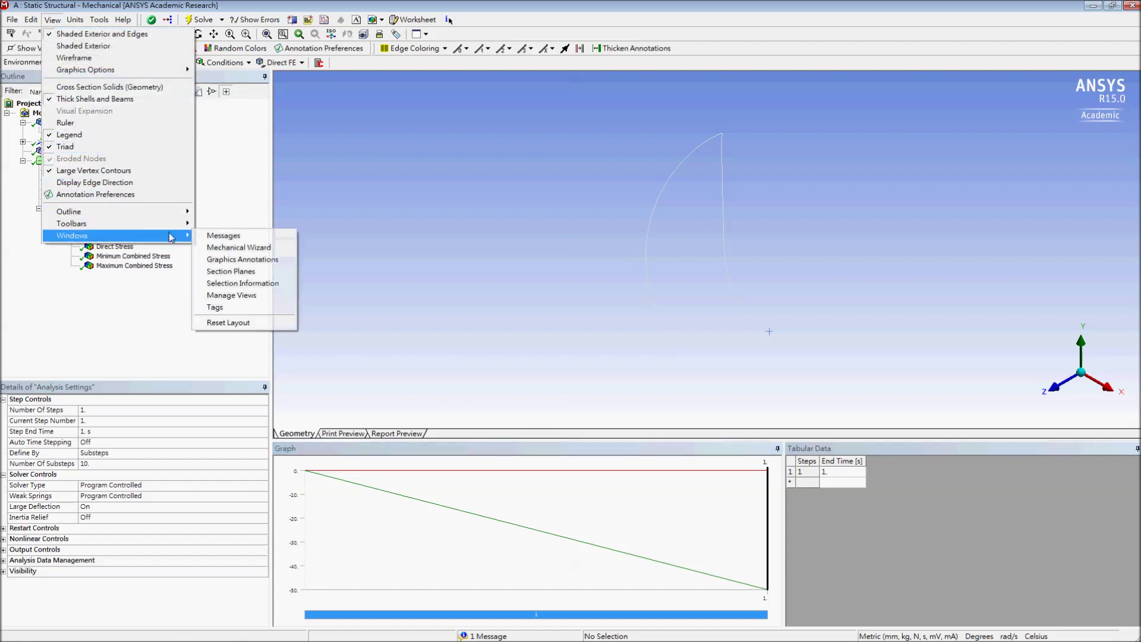
click(255, 326)
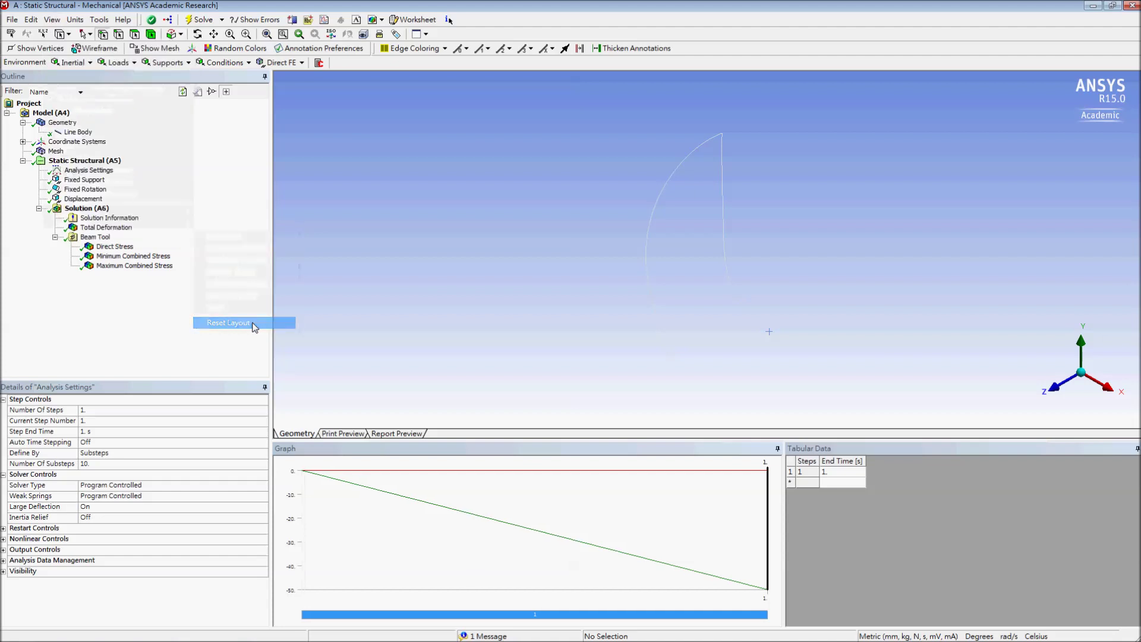
- Display the Total Deformation result and play its animation over the solved result sets, and stop it
click(109, 230)
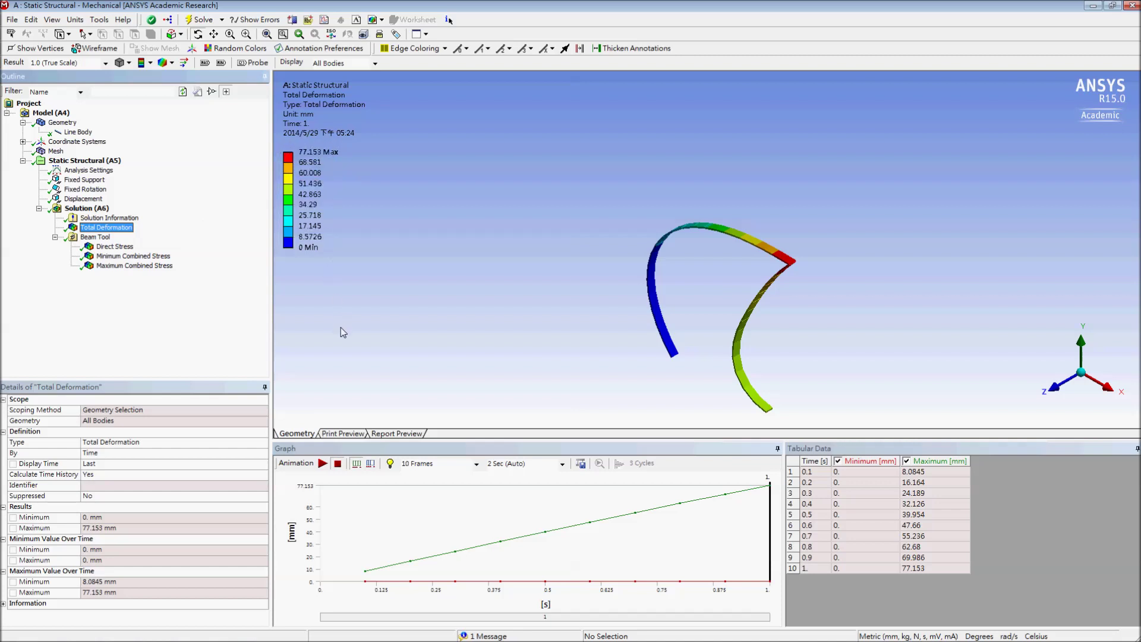
click(371, 464)
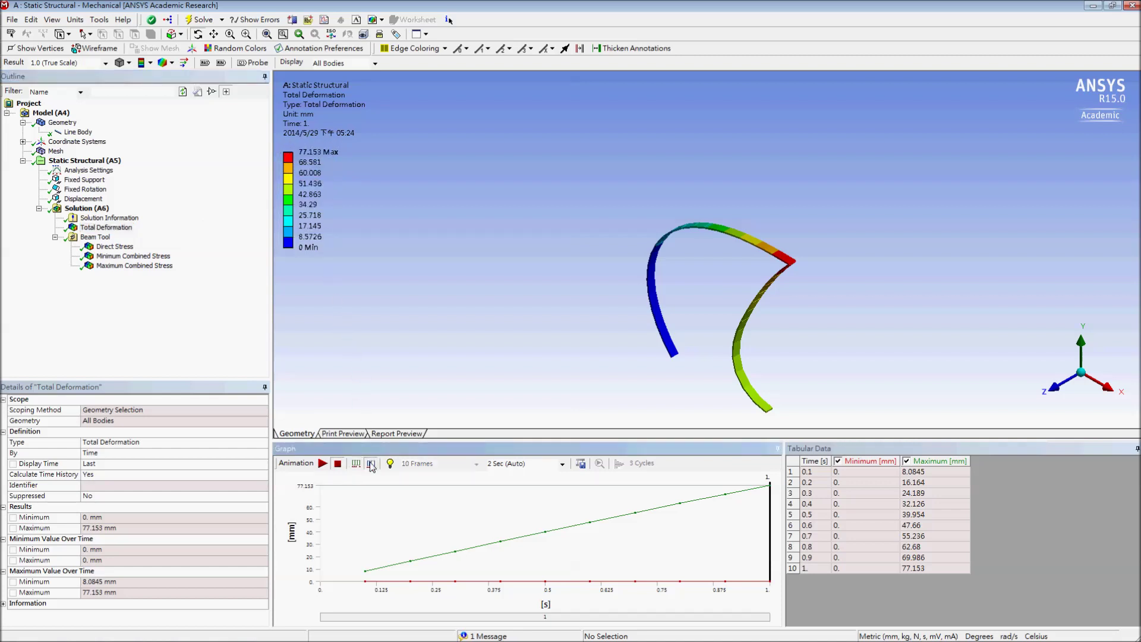
click(322, 463)
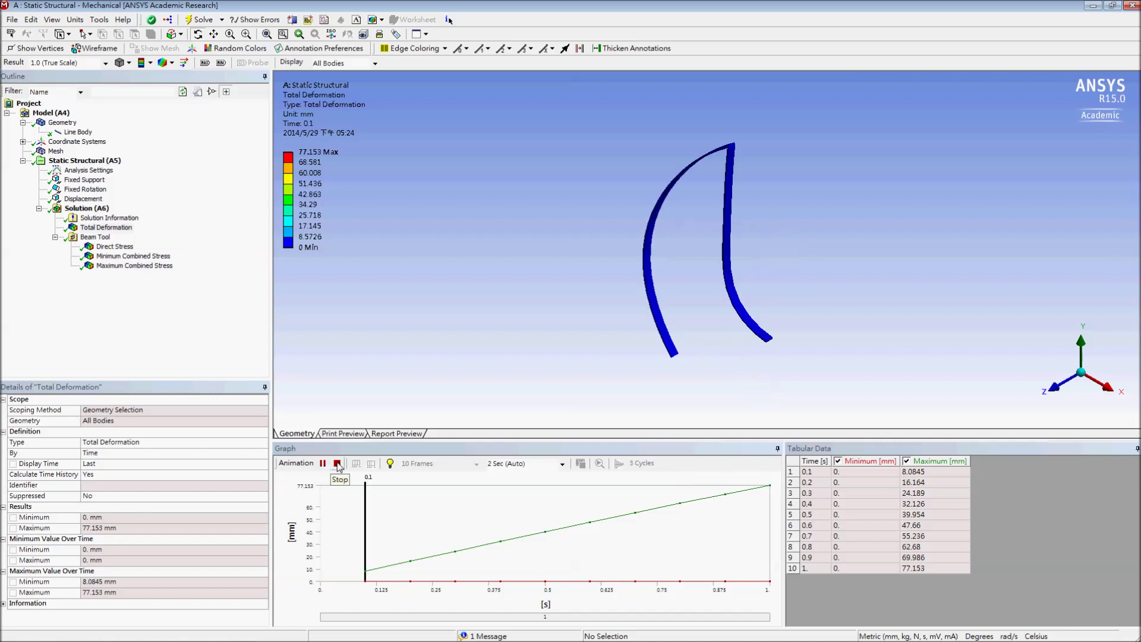
click(337, 464)
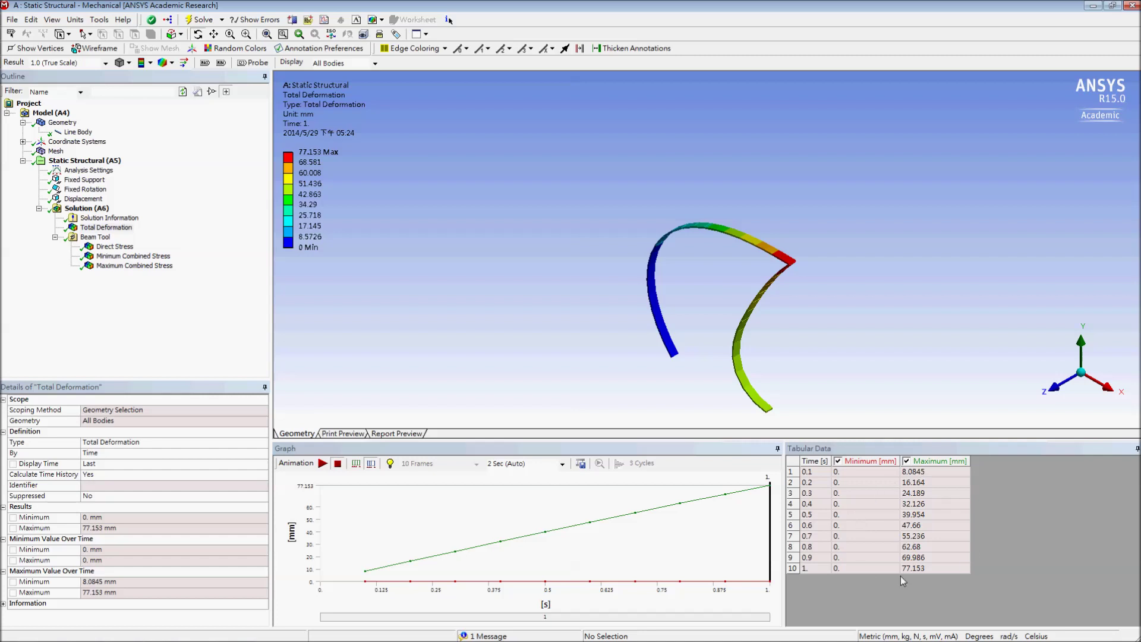
- Add a Directional Deformation result along the X Axis to the solution
click(71, 209)
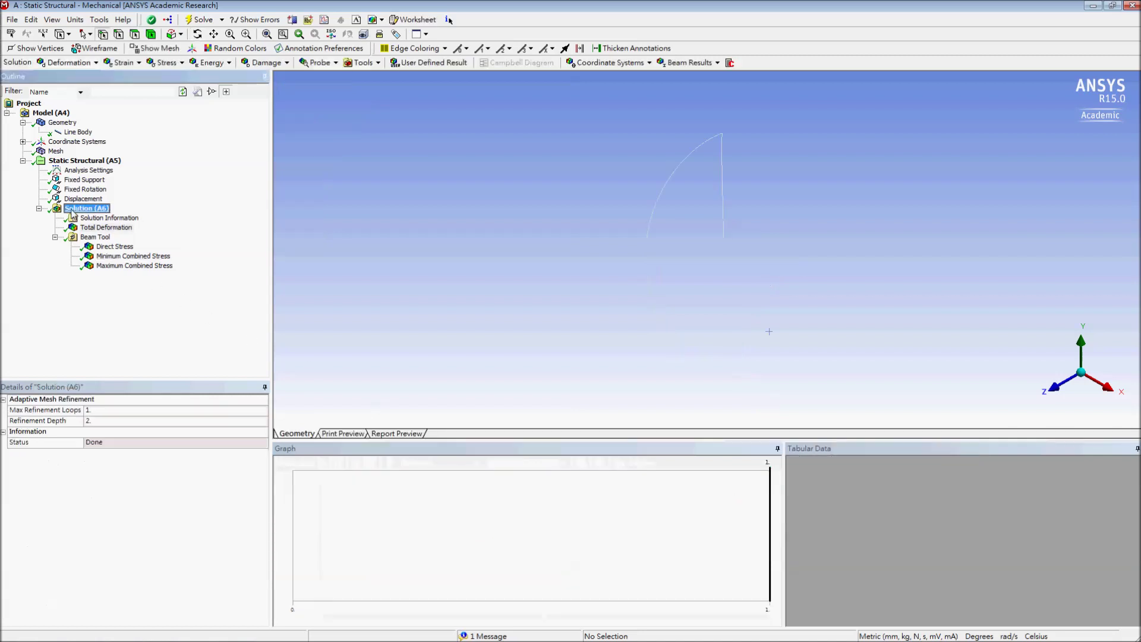
click(69, 63)
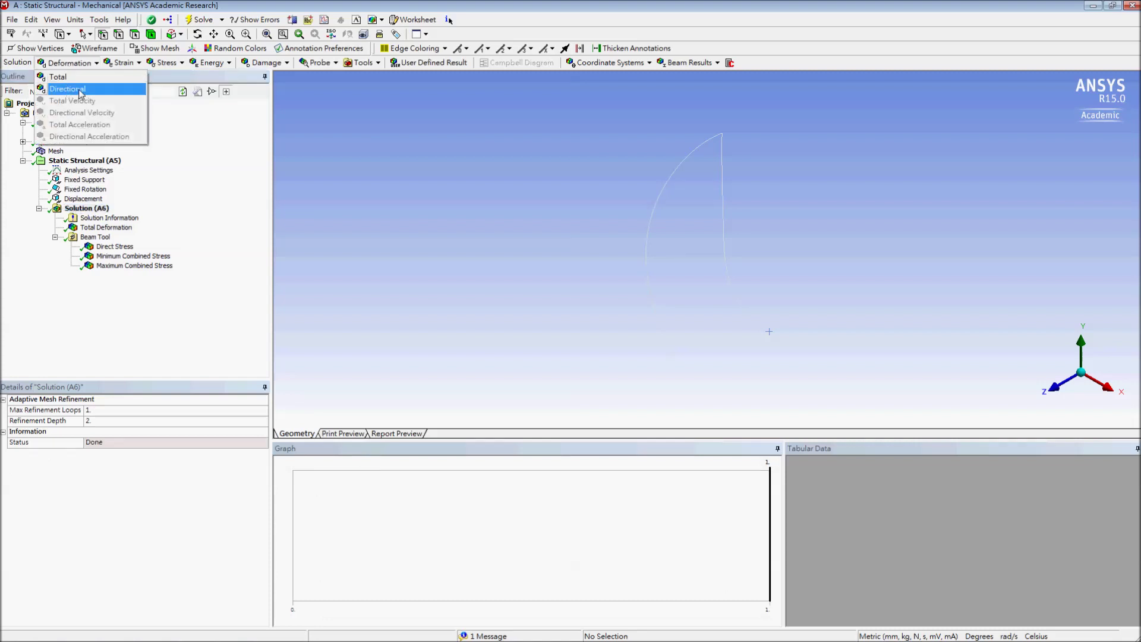
click(82, 90)
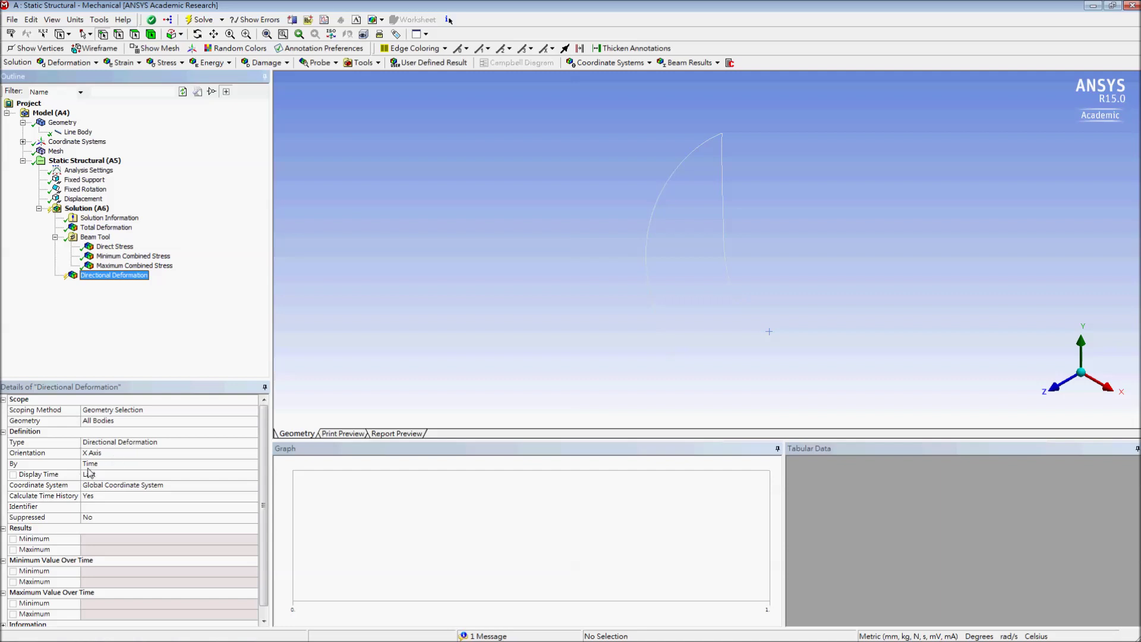
- Rename the directional result as "X Axis - Directional Deformation", and solve to display its contour
right_click(116, 277)
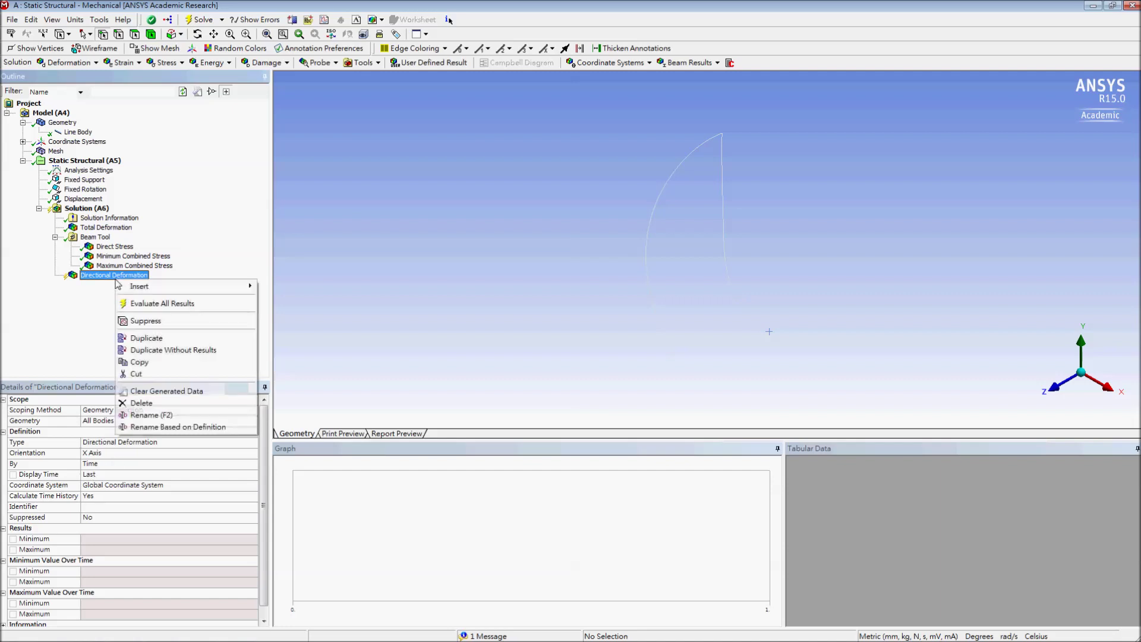
click(156, 415)
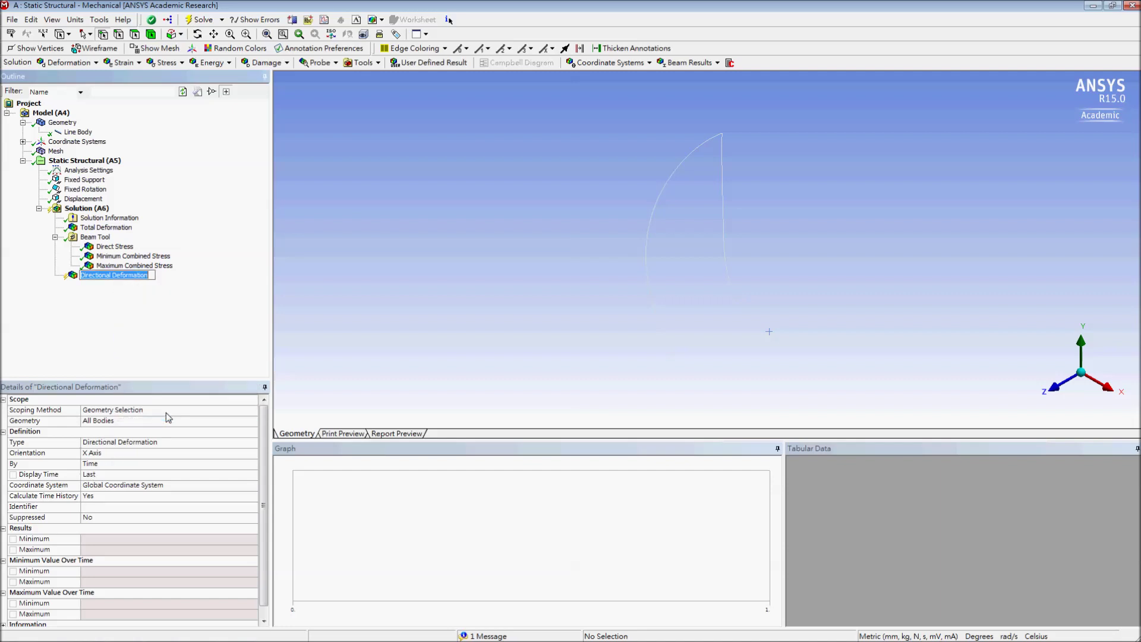
click(82, 276)
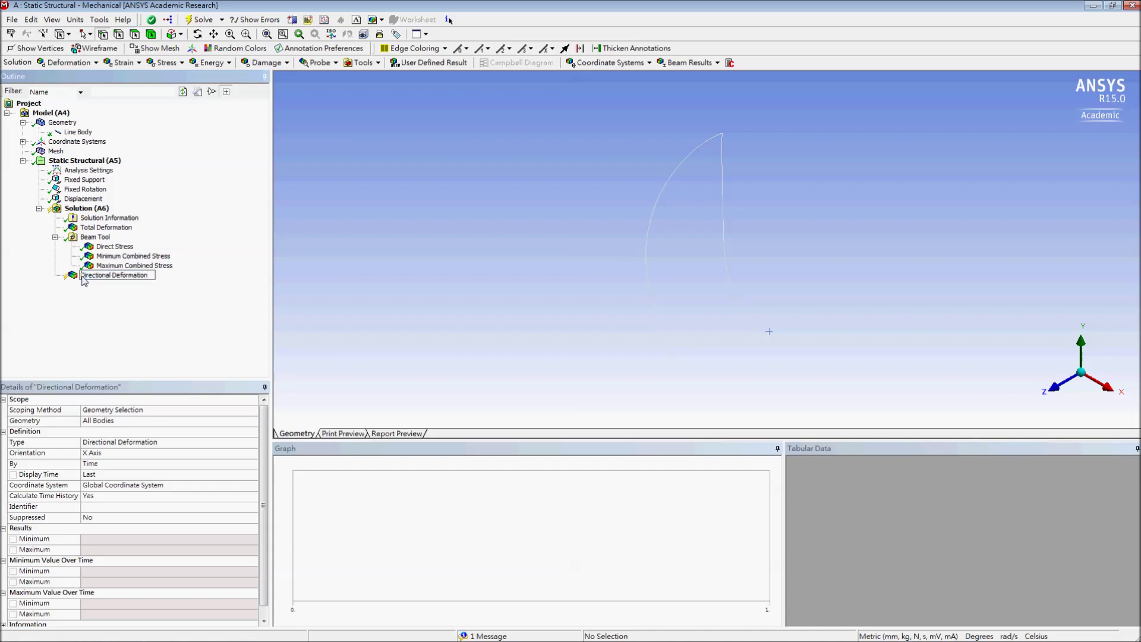
text(X Axis -)
key(Return)
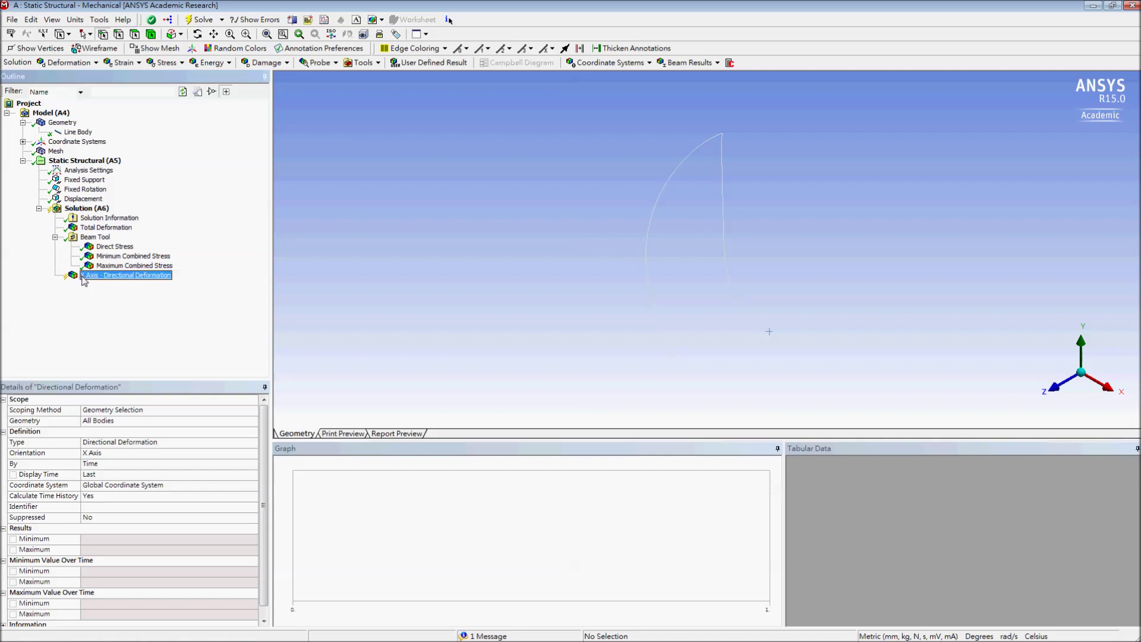
click(199, 20)
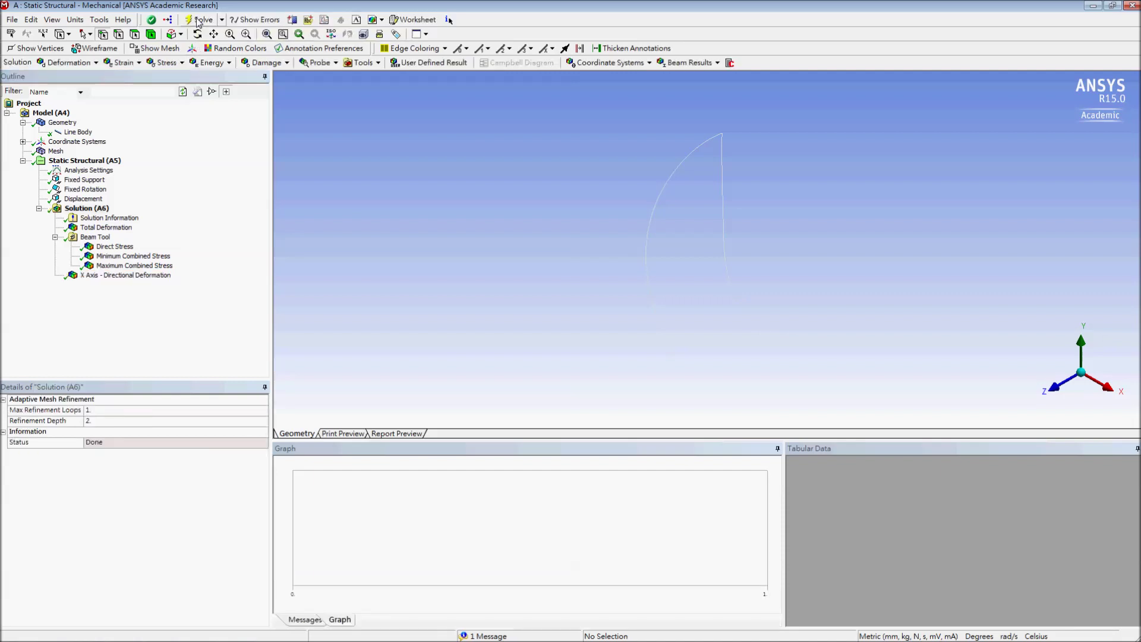
click(137, 276)
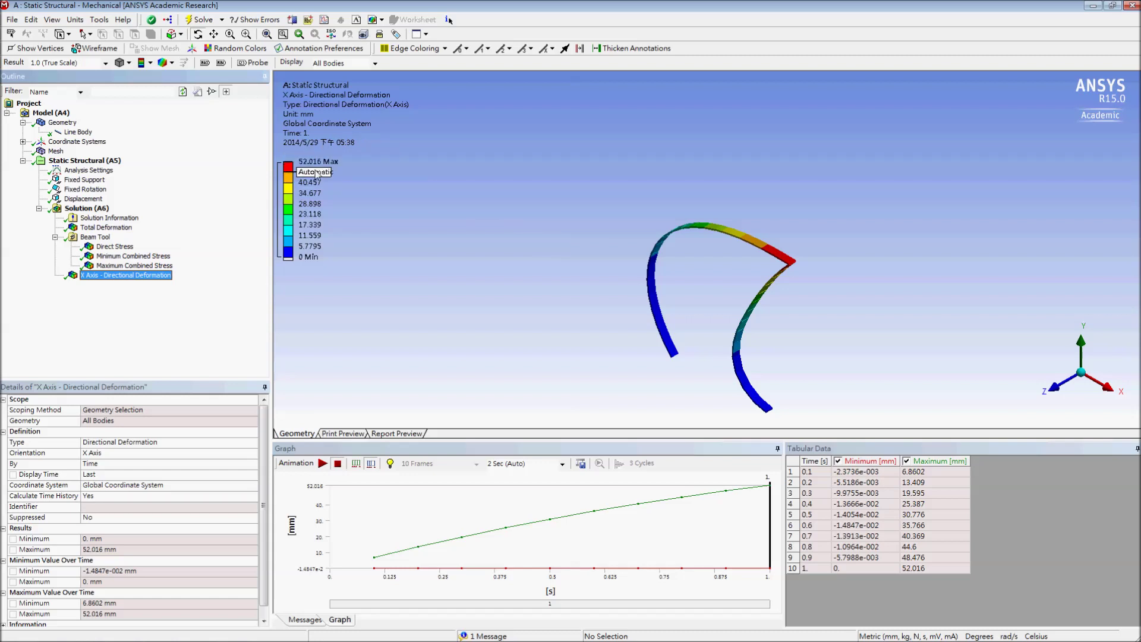
- Set the mesh Element Size to 10 mm, regenerate the mesh and check its node and element statistics
click(55, 152)
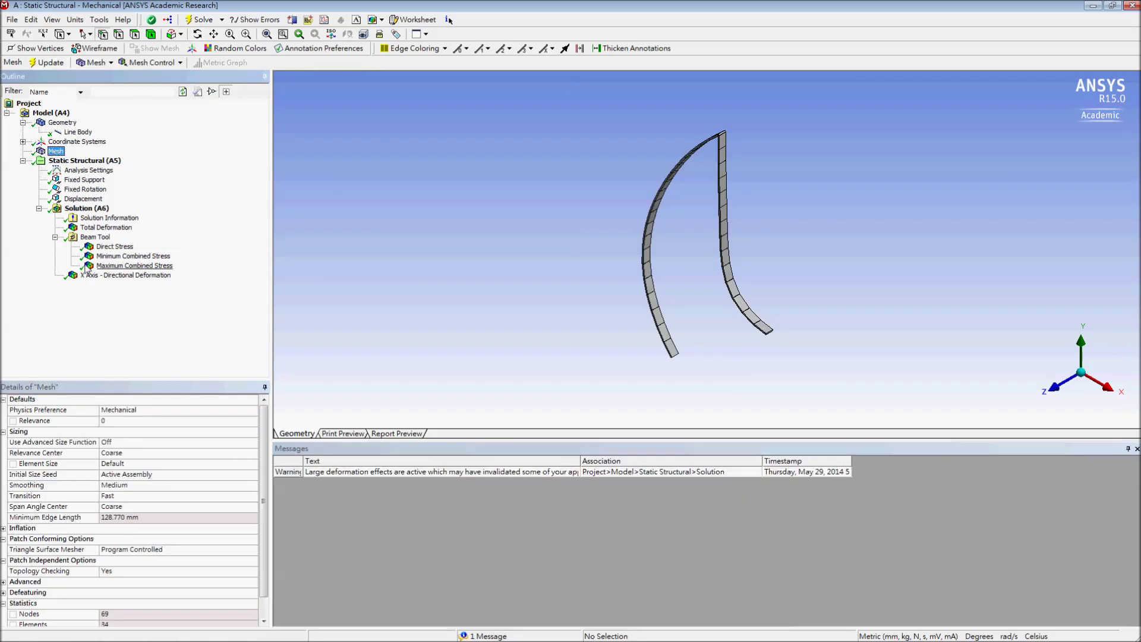
click(122, 464)
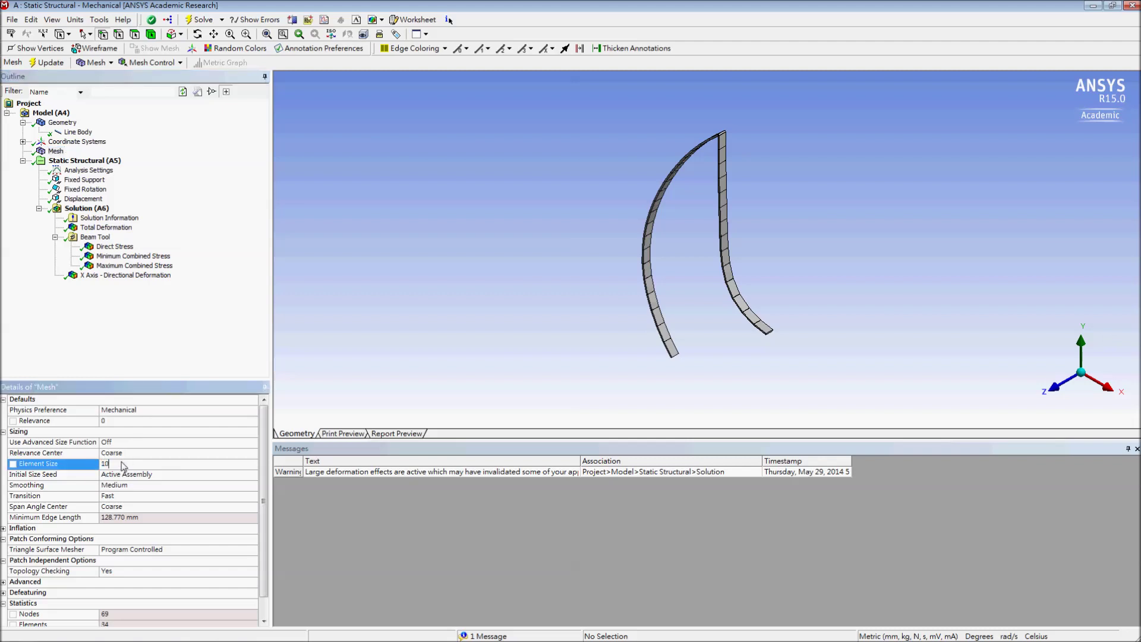
key(Return)
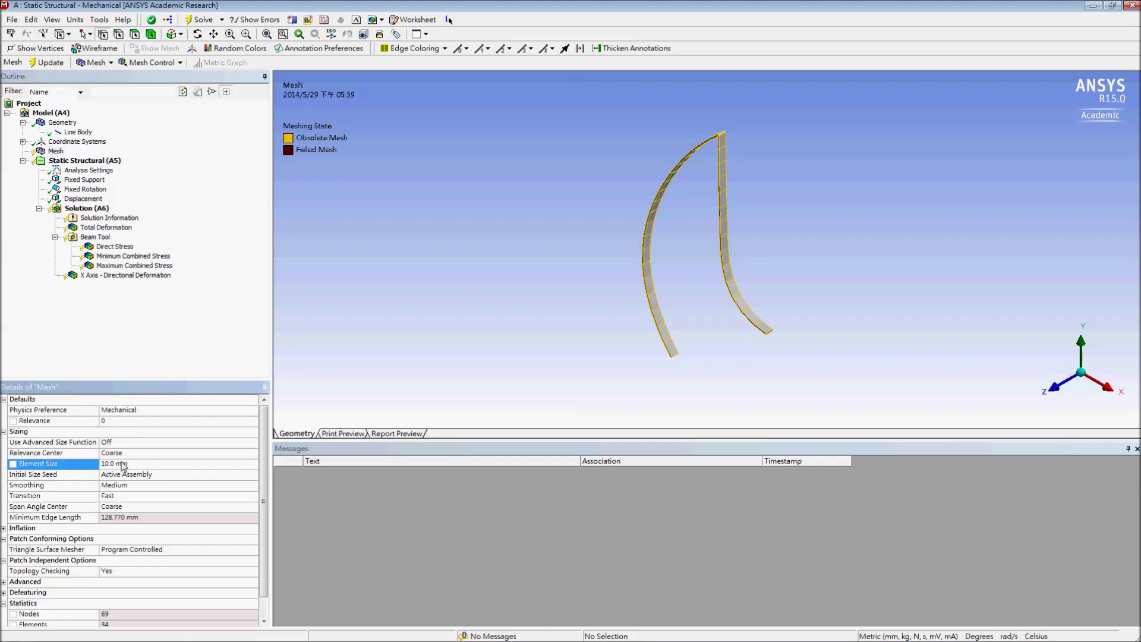
click(95, 62)
click(141, 78)
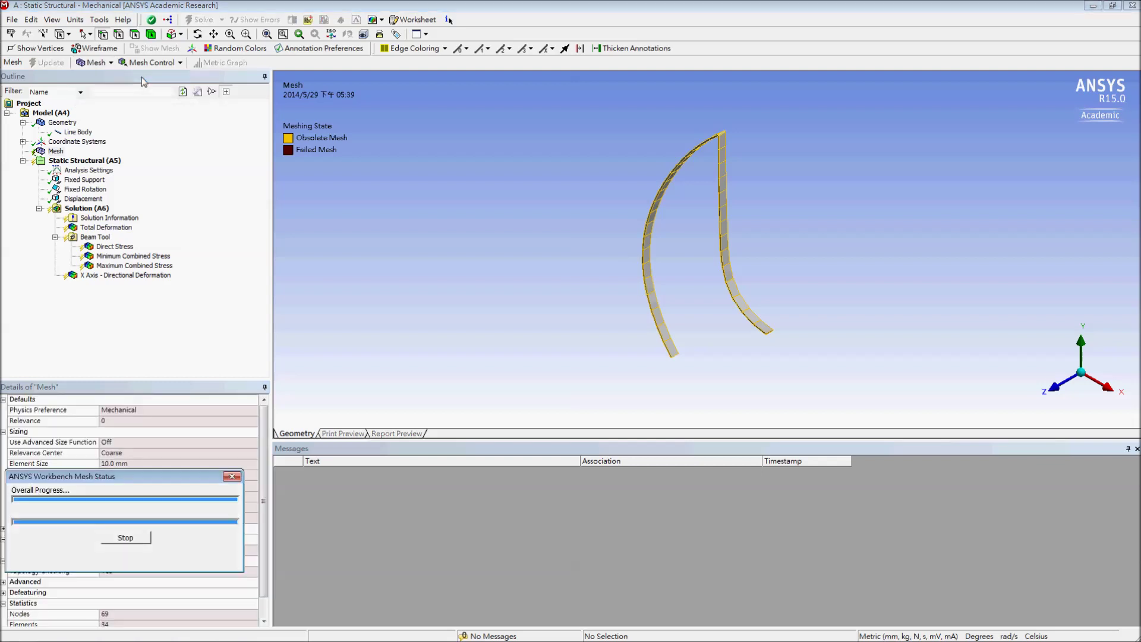
scroll(261, 476, down, 1)
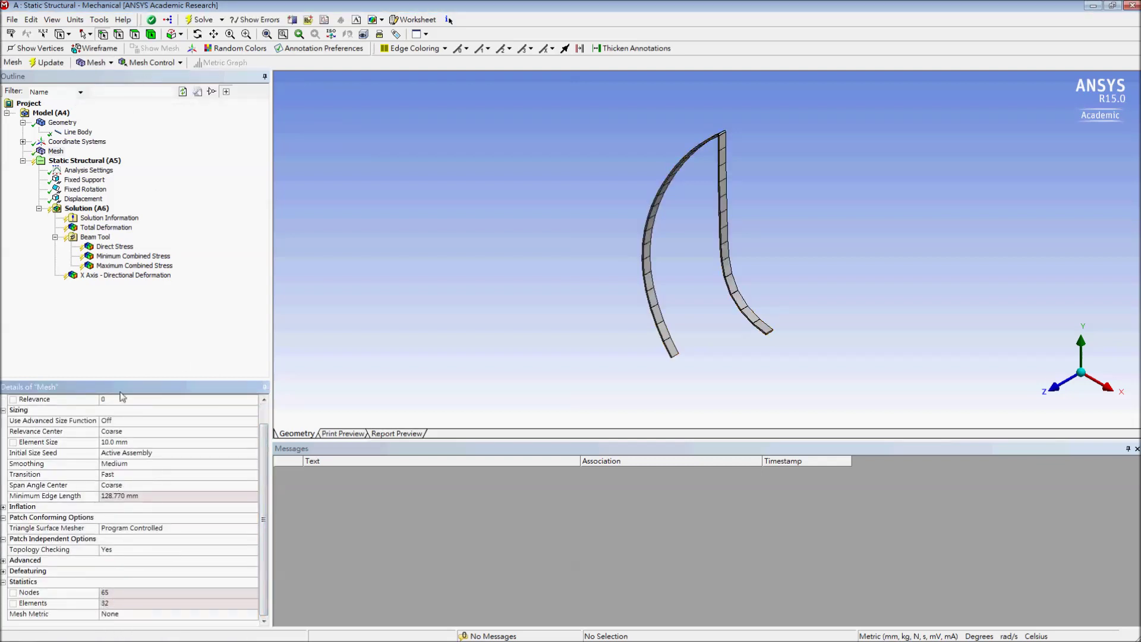
- Solve the analysis with the 10 mm mesh and display the X Axis directional deformation
click(87, 208)
click(201, 21)
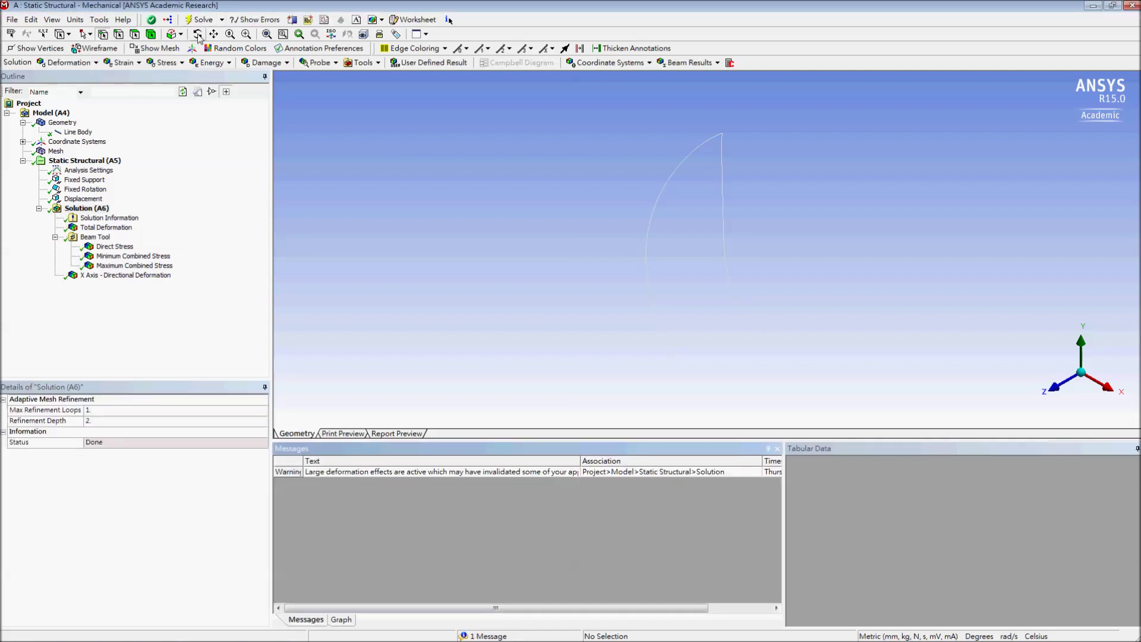
click(143, 277)
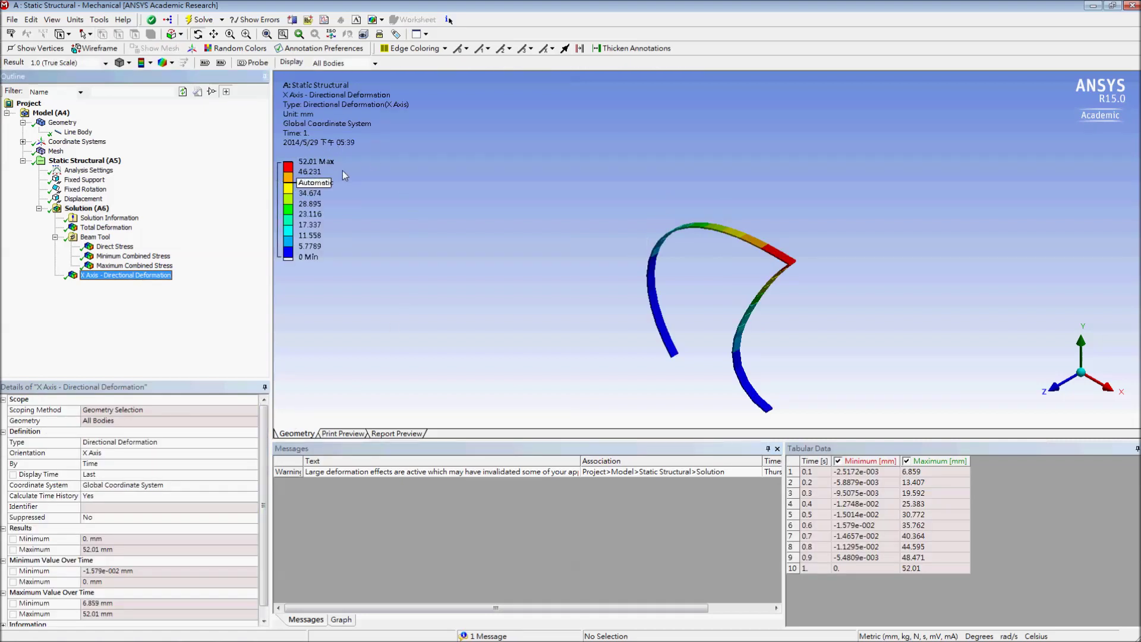
- Refine the mesh to an Element Size of 0.5 mm, regenerate it and check the node and element statistics
click(56, 152)
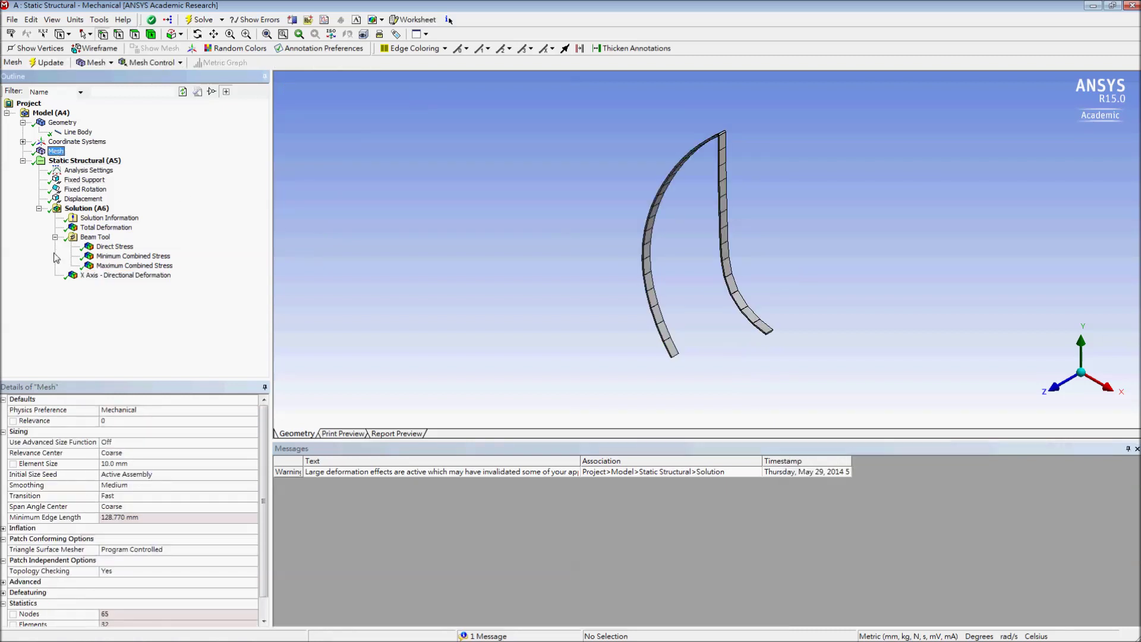
click(121, 465)
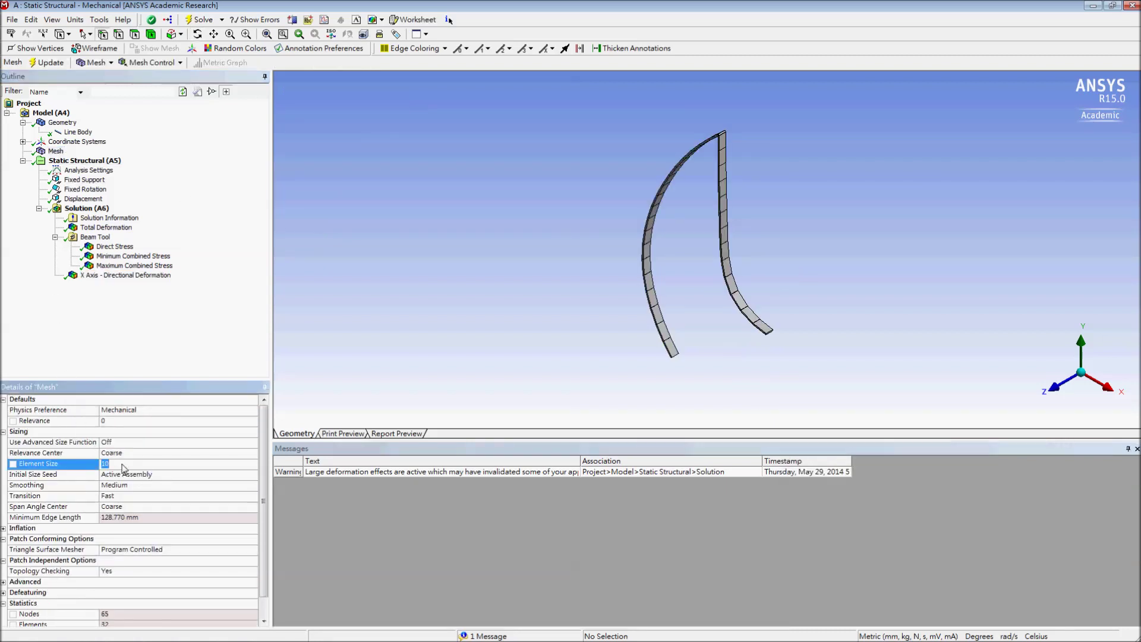
text(0.5)
key(Return)
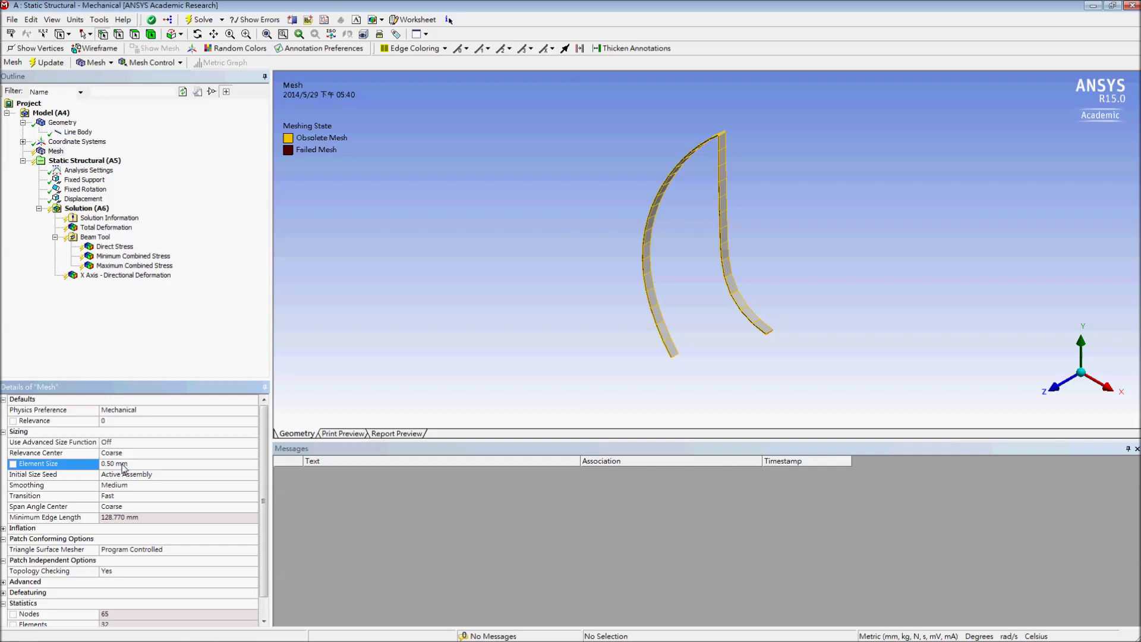
click(97, 63)
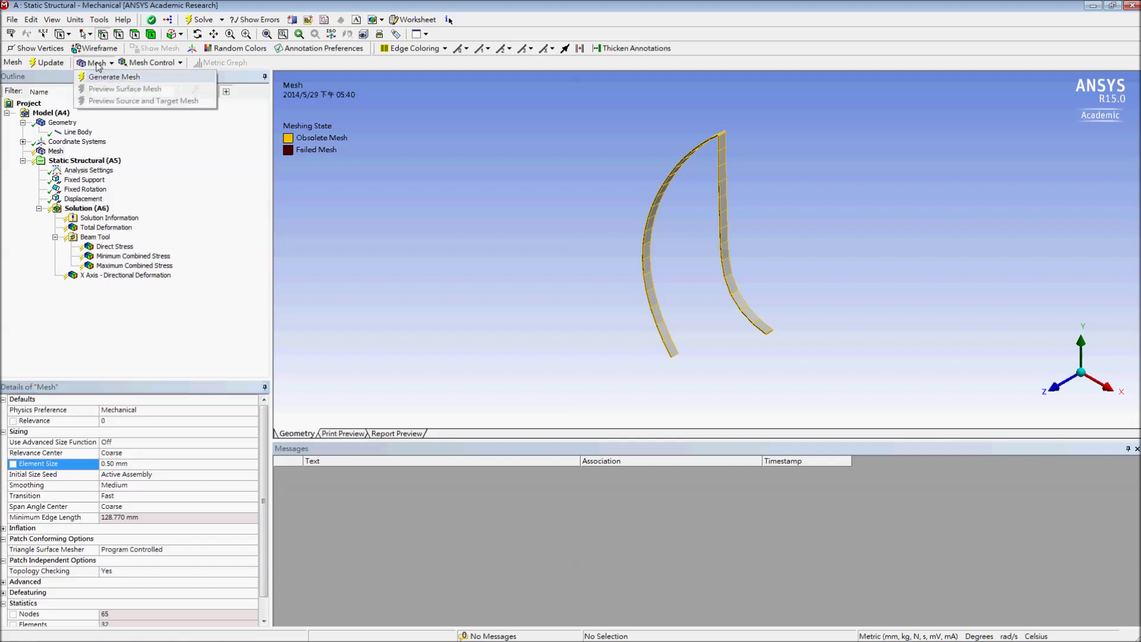
click(114, 77)
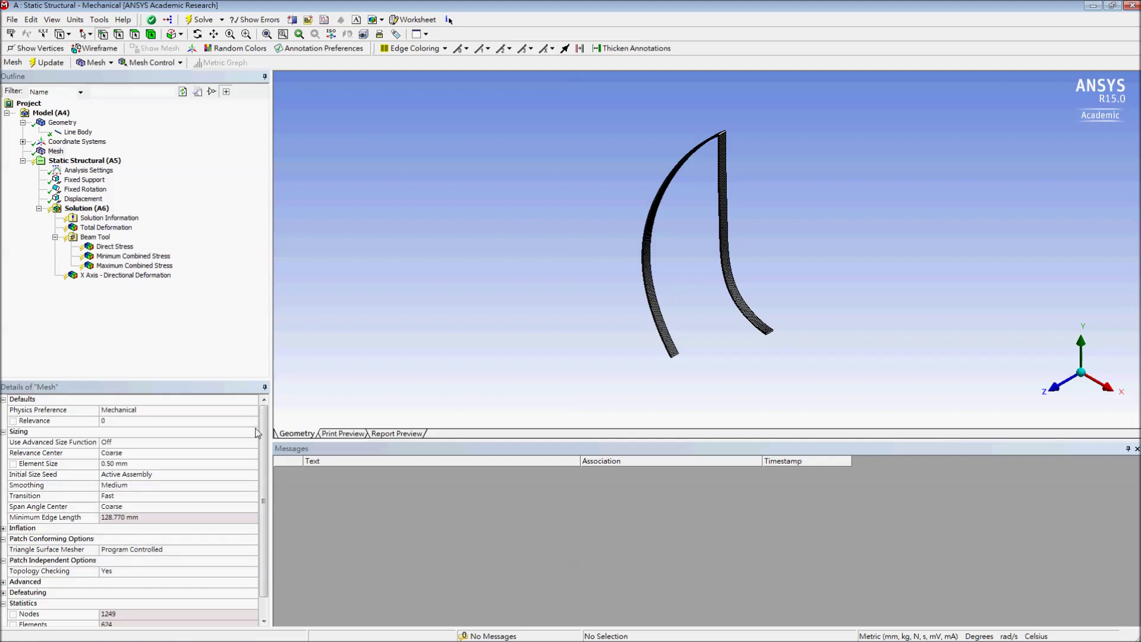
scroll(259, 440, down, 2)
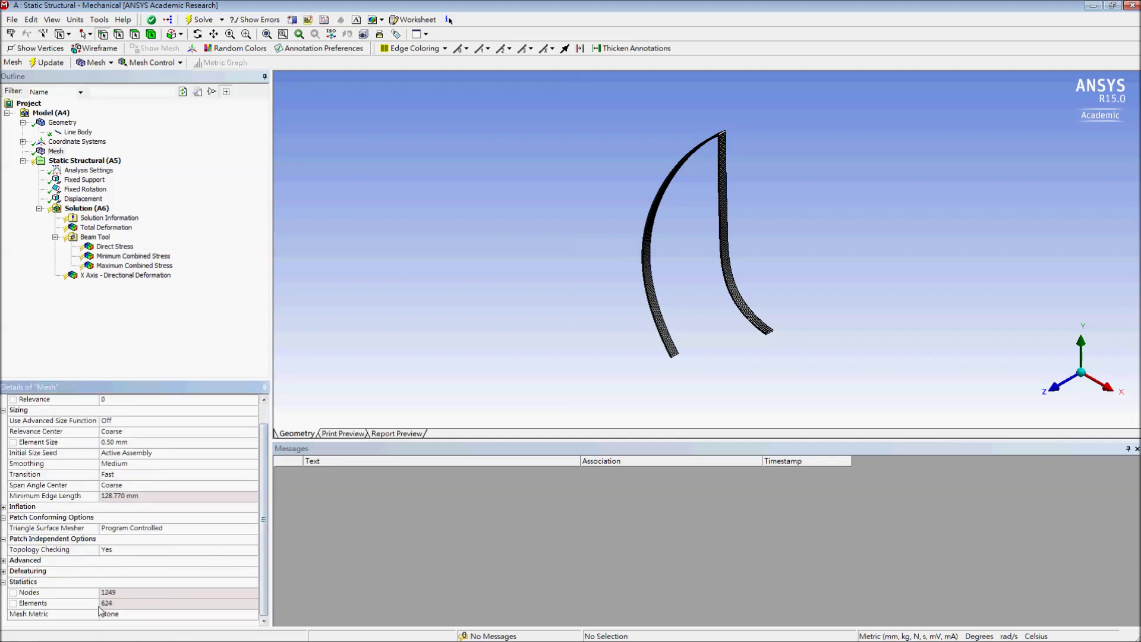
- Solve the analysis with the 0.5 mm mesh and examine the maximum X Axis directional deformation
click(97, 210)
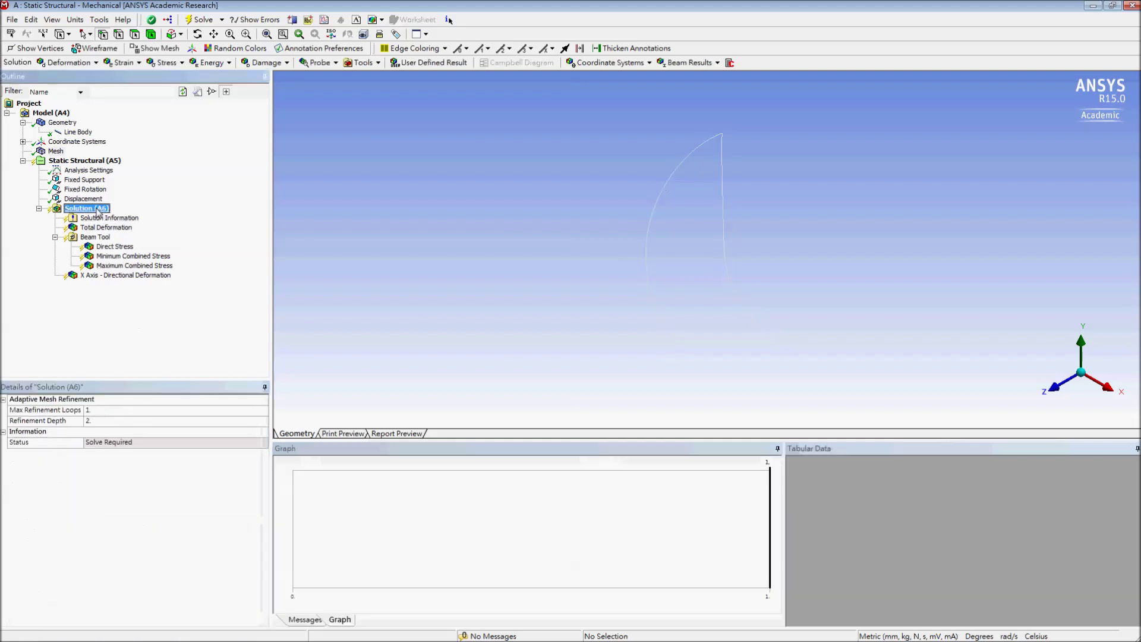
click(202, 21)
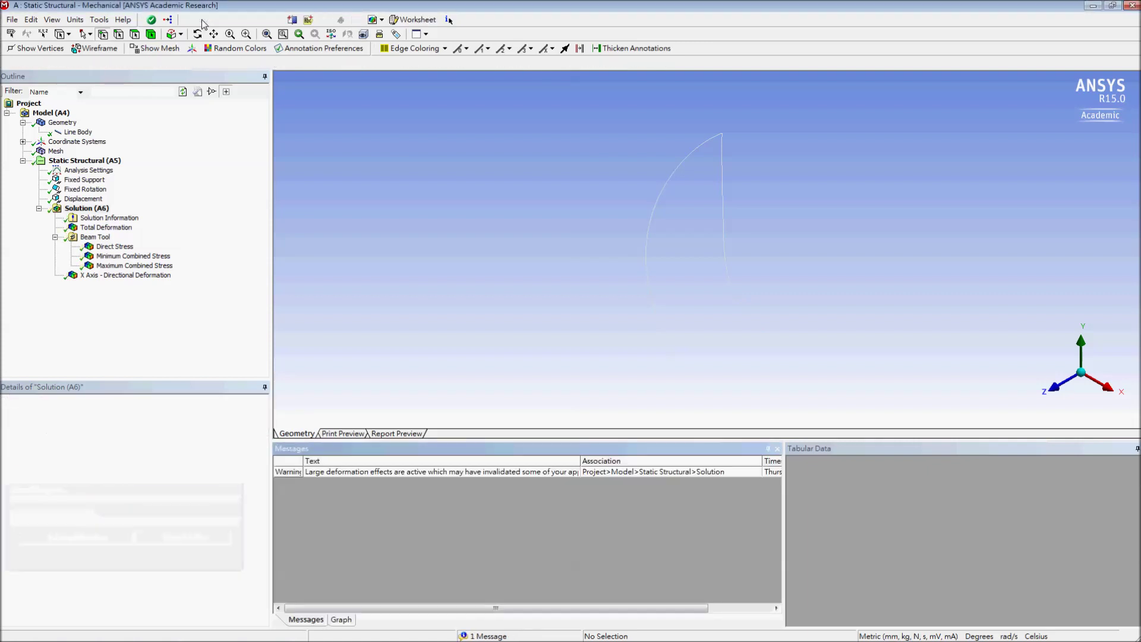
click(132, 275)
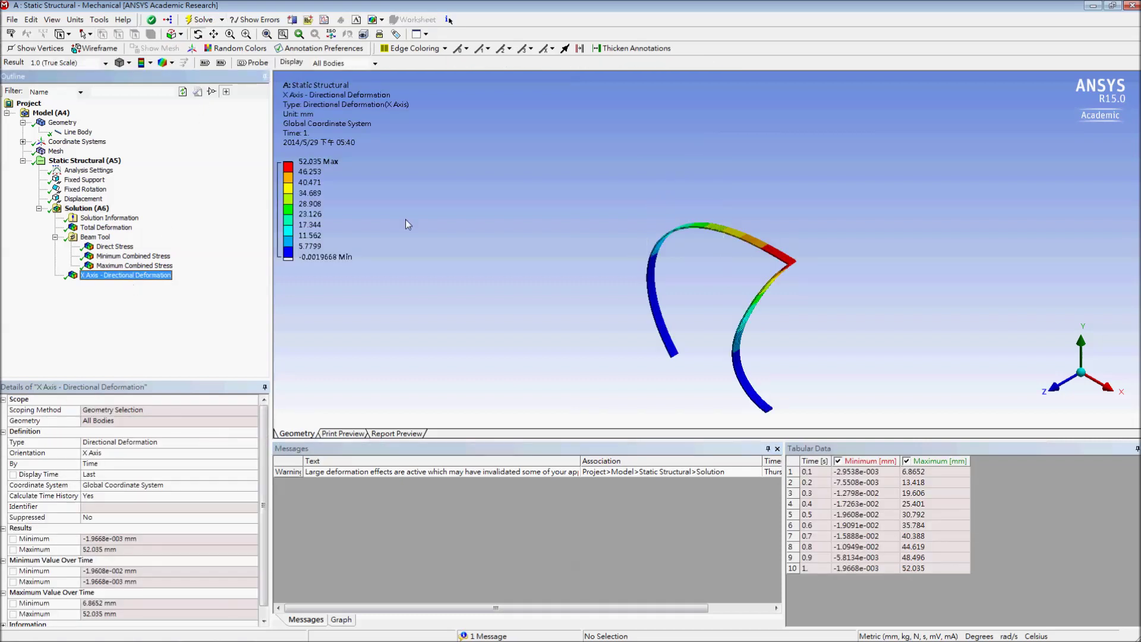
mouse_move(342, 183)
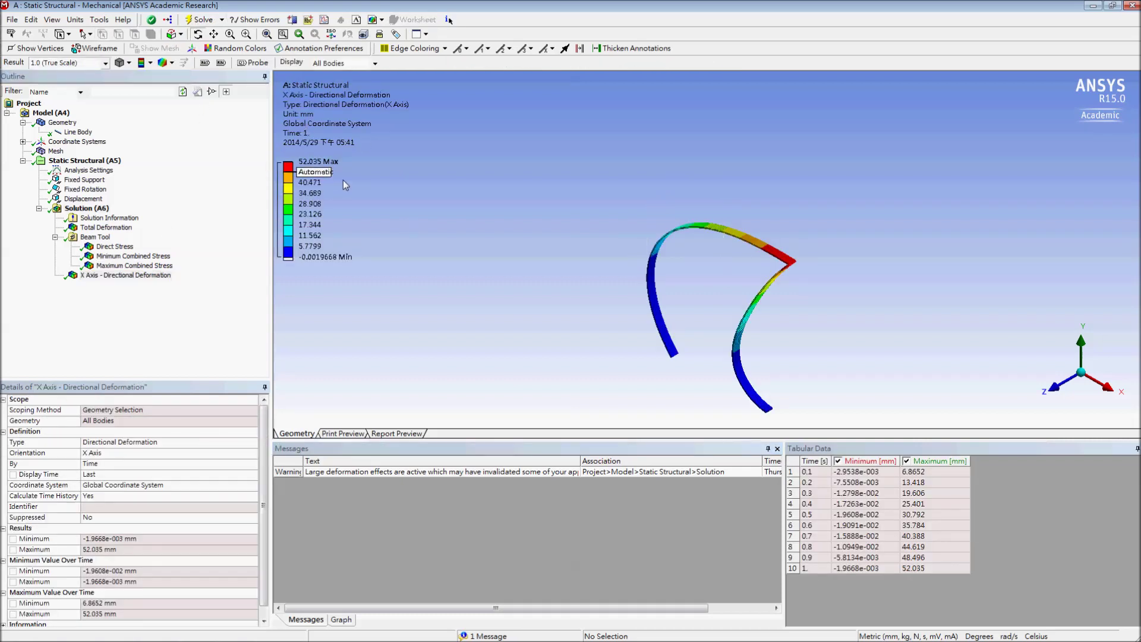
- Close Mechanical and return to the Gripper project in Workbench
click(11, 20)
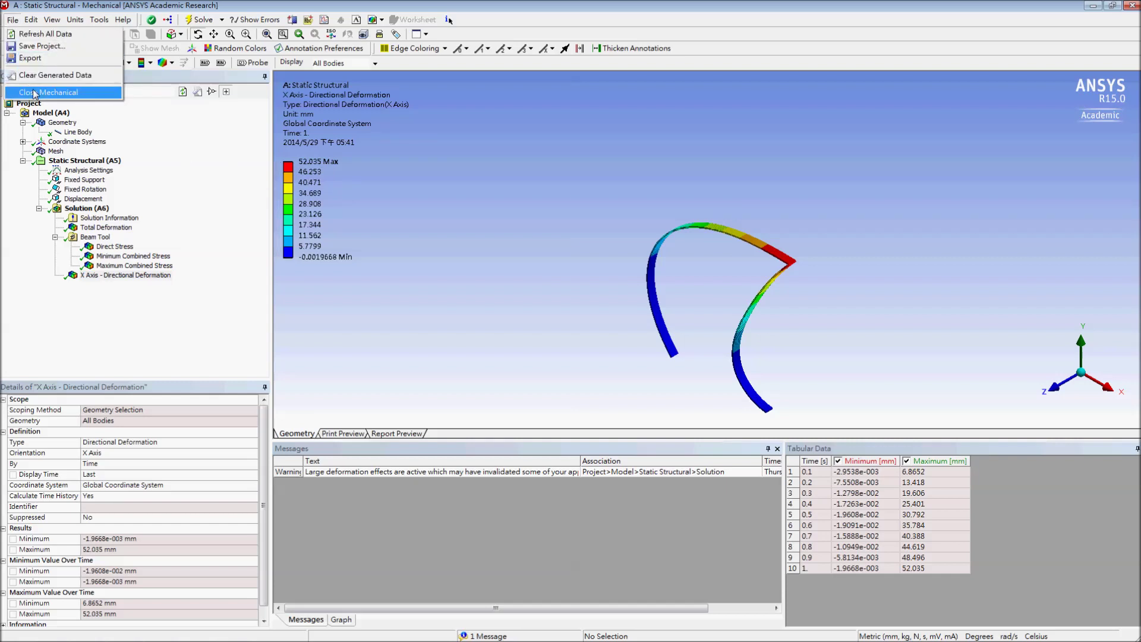
click(60, 94)
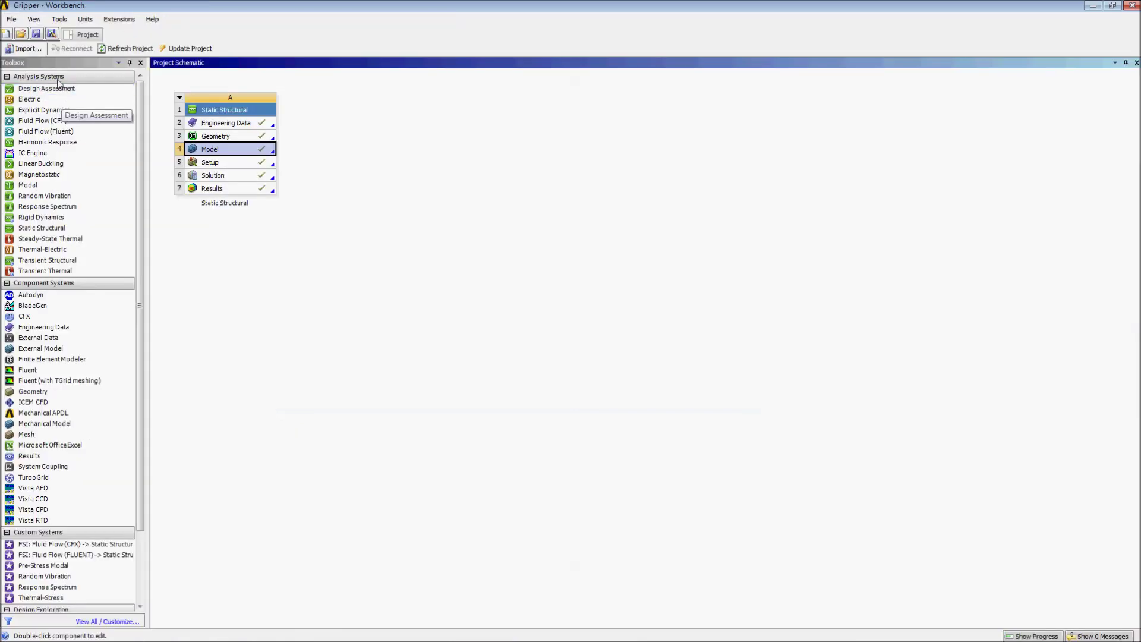
- Save the Gripper project and exit Workbench
click(36, 34)
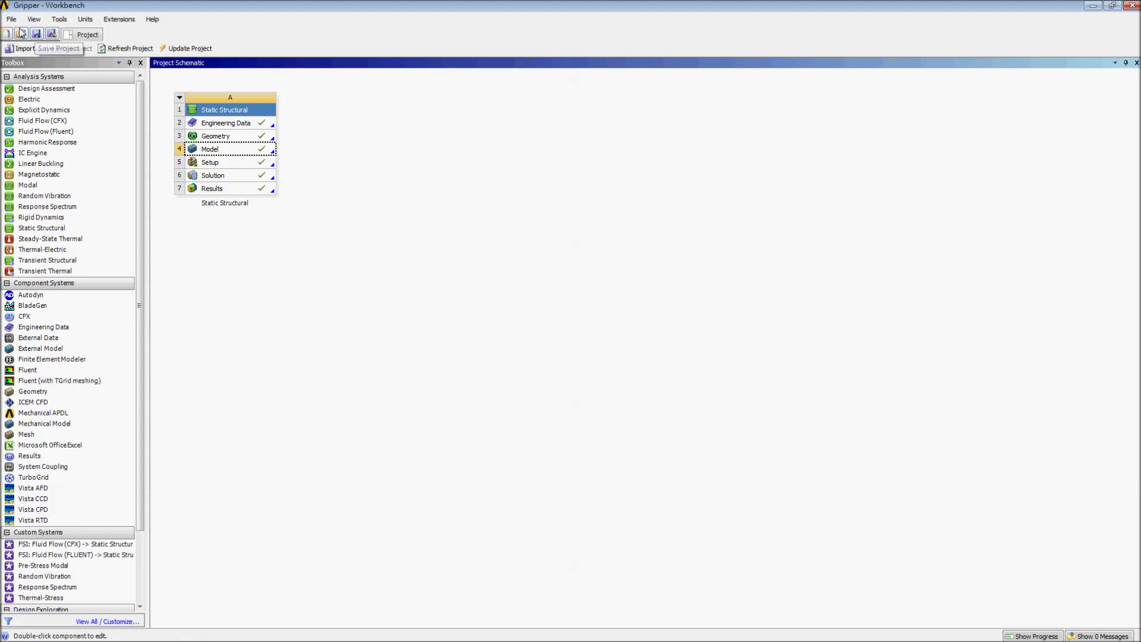
click(12, 22)
click(77, 333)
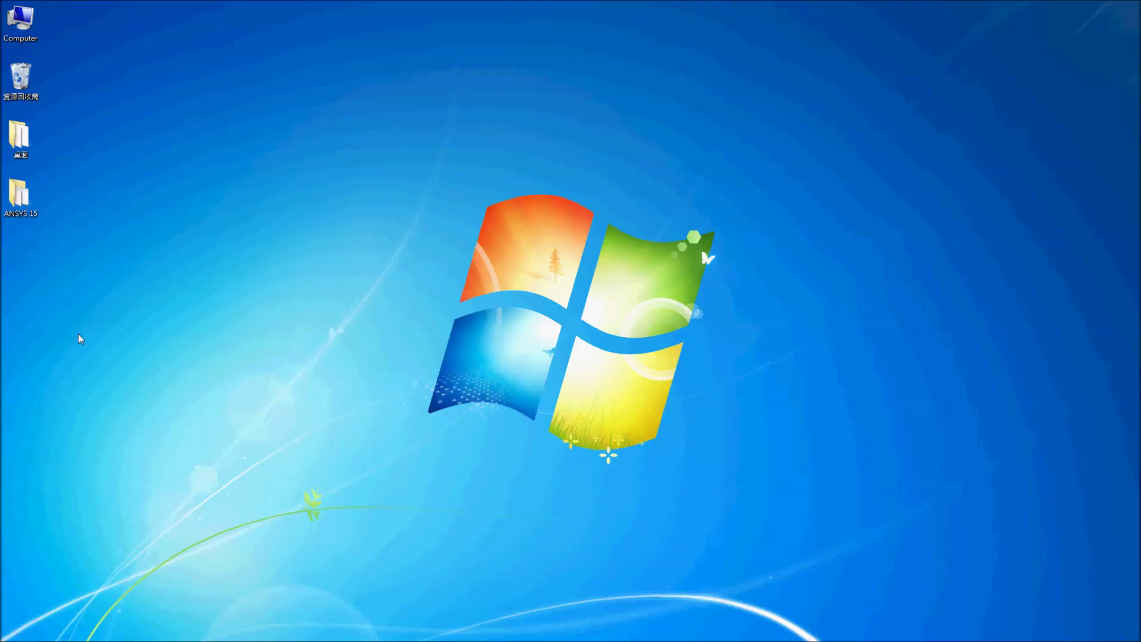